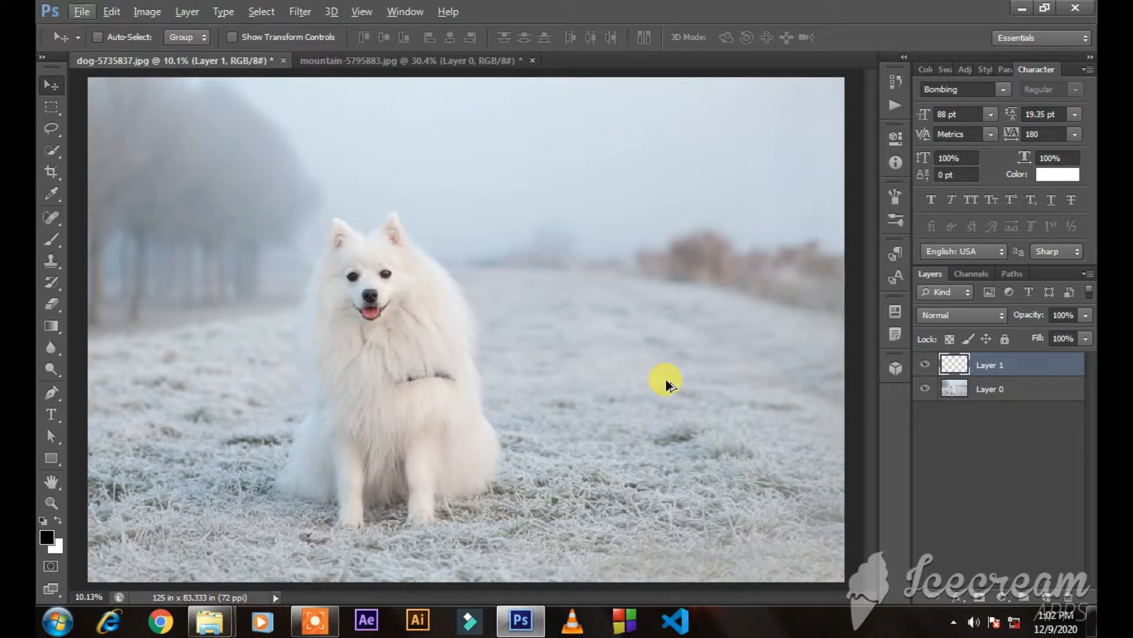
Fill Layer 1 with the white background colour and add a new empty layer above it.
{"action": "key", "text": "ctrl+BackSpace"}
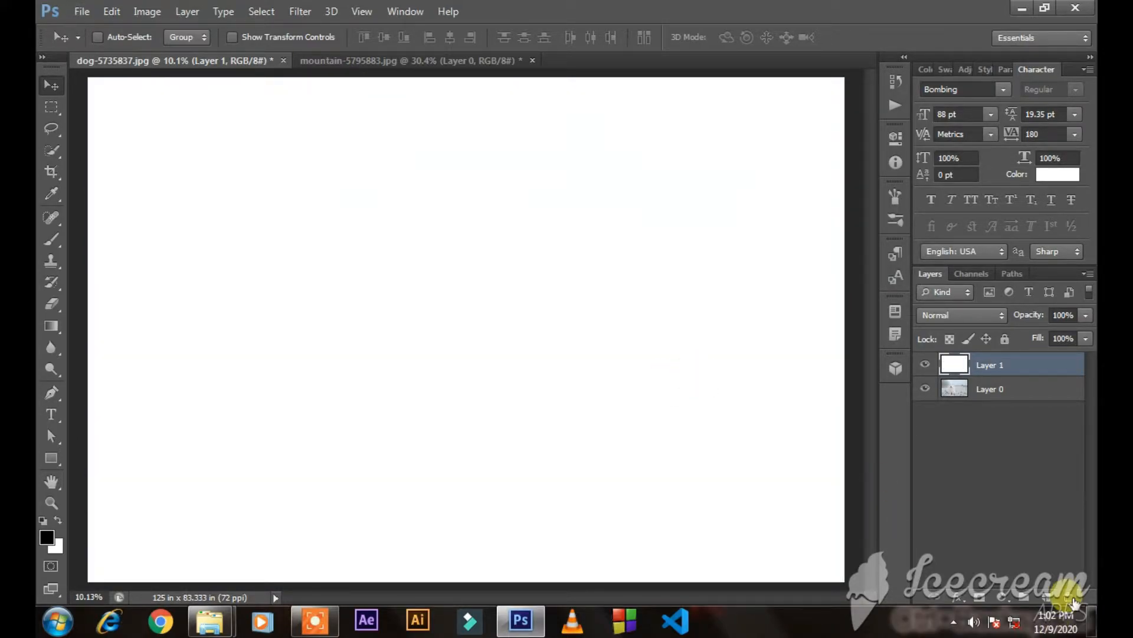
{"action": "left_click", "coordinate": [1043, 595]}
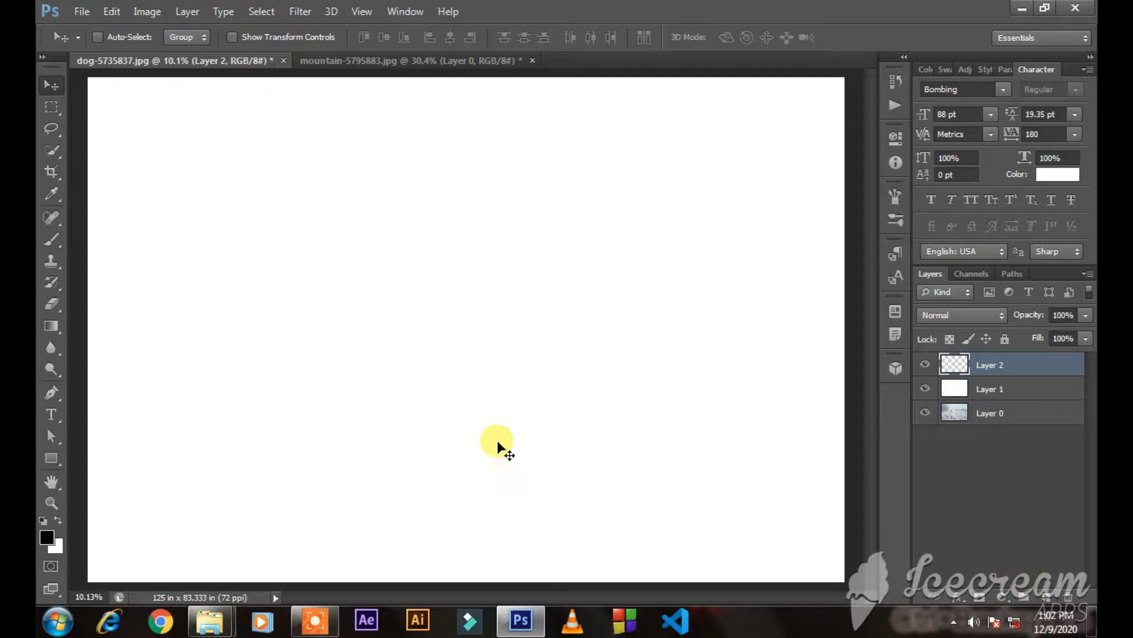
Set up the Brush tool with a soft round tip enlarged to 1057 px.
{"action": "left_click", "coordinate": [48, 241]}
{"action": "right_click", "coordinate": [497, 221]}
{"action": "left_click", "coordinate": [530, 335]}
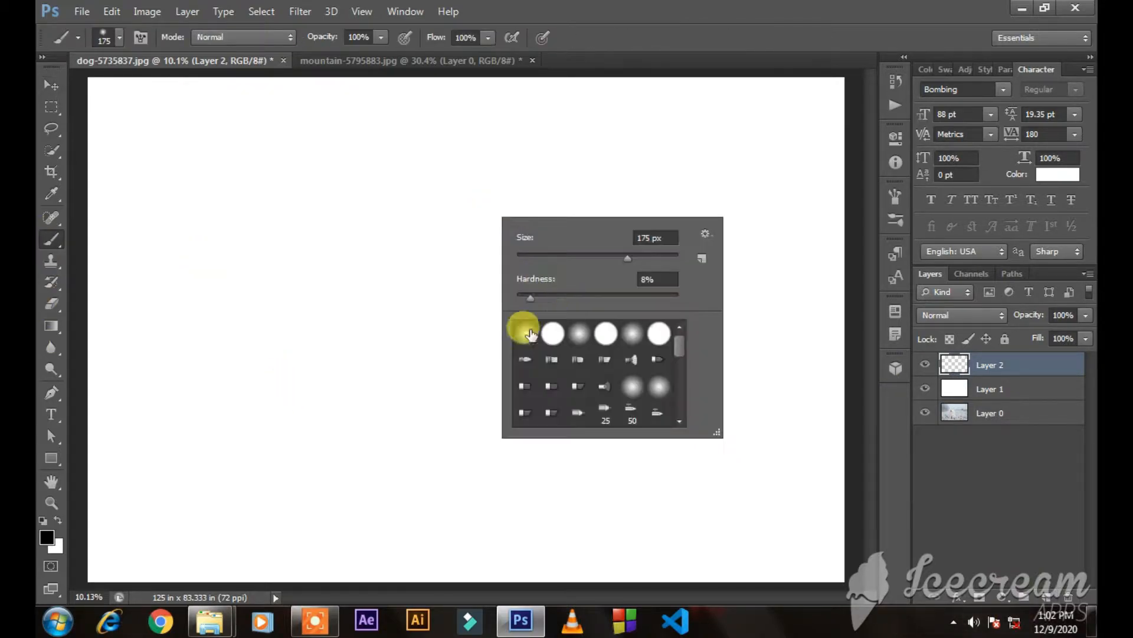
{"action": "left_click_drag", "start_coordinate": [628, 258], "coordinate": [664, 260]}
{"action": "left_click", "coordinate": [197, 137]}
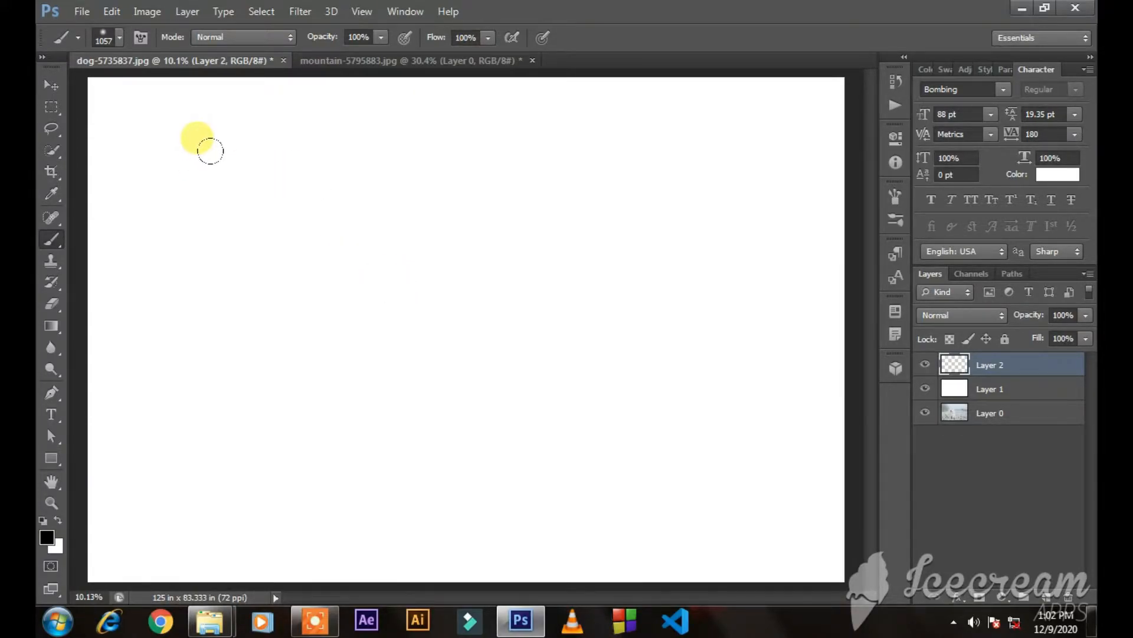
Paint a large soft black dot in the upper-left area of the canvas and a 400 px one below it.
{"action": "left_click", "coordinate": [232, 173]}
{"action": "key", "text": "bracketleft"}
{"action": "key", "text": "bracketleft"}
{"action": "key", "text": "bracketleft"}
{"action": "key", "text": "bracketleft"}
{"action": "key", "text": "bracketleft"}
{"action": "key", "text": "bracketleft"}
{"action": "key", "text": "bracketleft"}
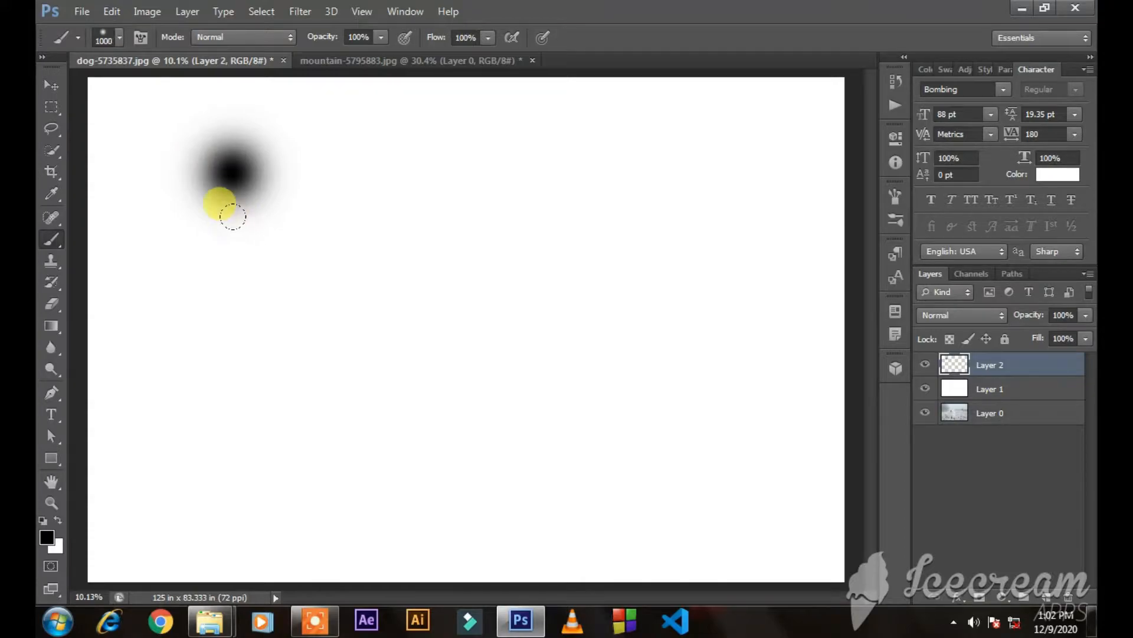
{"action": "left_click", "coordinate": [267, 333]}
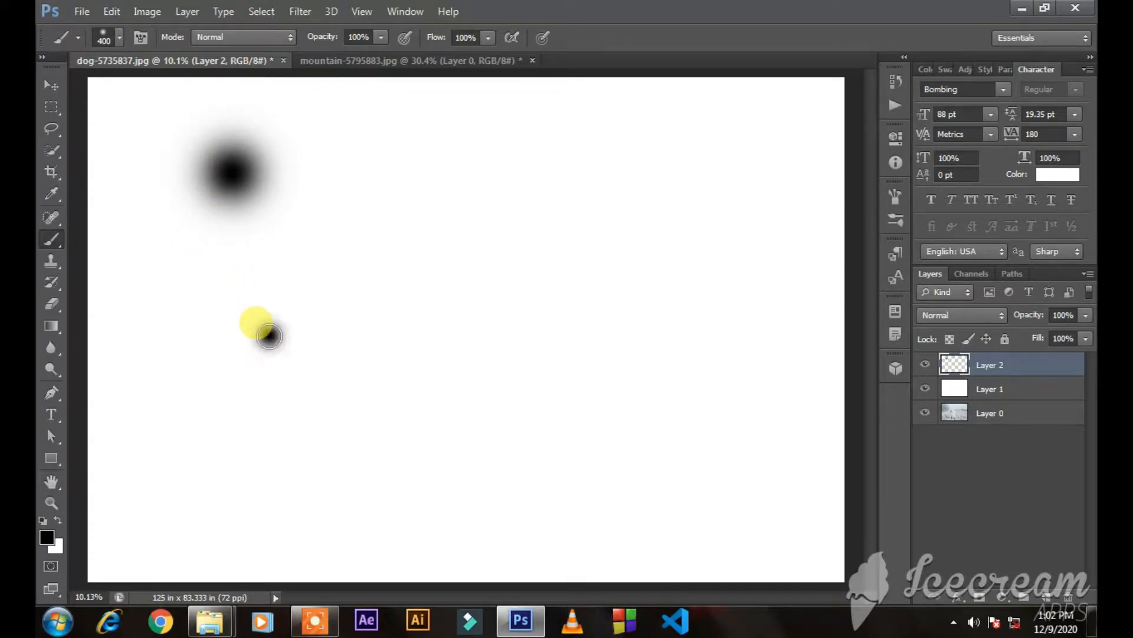
Try a very large soft dot with a 2100 px brush near the canvas's upper middle, and undo it.
{"action": "key", "text": "bracketright"}
{"action": "key", "text": "bracketright"}
{"action": "key", "text": "bracketright"}
{"action": "key", "text": "bracketright"}
{"action": "key", "text": "bracketright"}
{"action": "key", "text": "bracketright"}
{"action": "key", "text": "bracketright"}
{"action": "key", "text": "bracketright"}
{"action": "key", "text": "bracketright"}
{"action": "key", "text": "bracketright"}
{"action": "key", "text": "bracketright"}
{"action": "key", "text": "bracketright"}
{"action": "key", "text": "bracketright"}
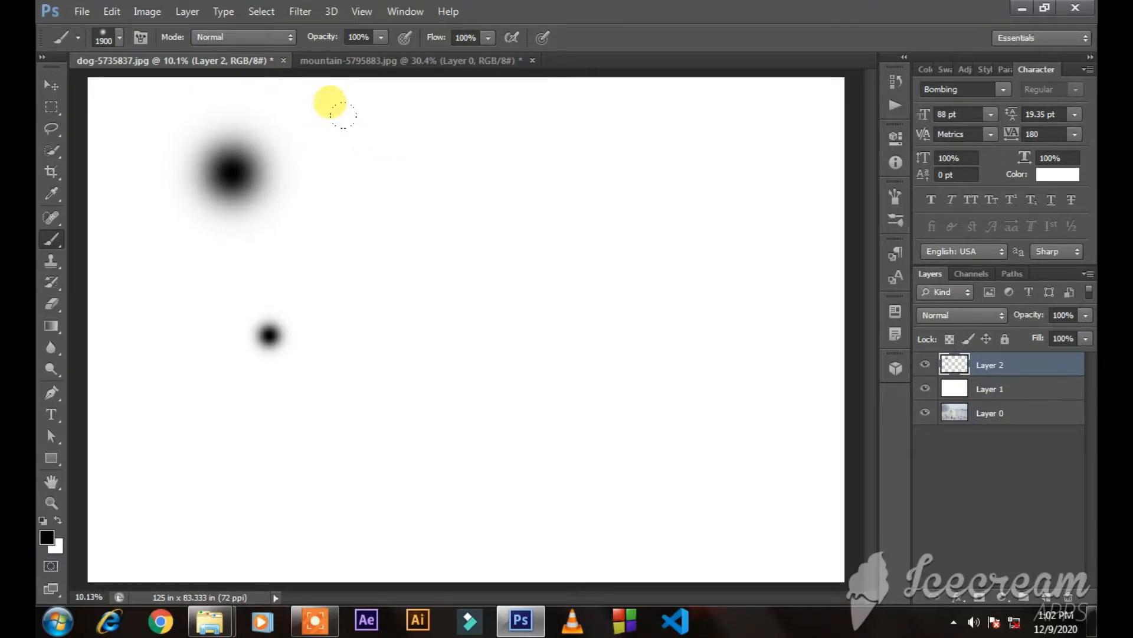
{"action": "key", "text": "bracketright"}
{"action": "key", "text": "bracketright"}
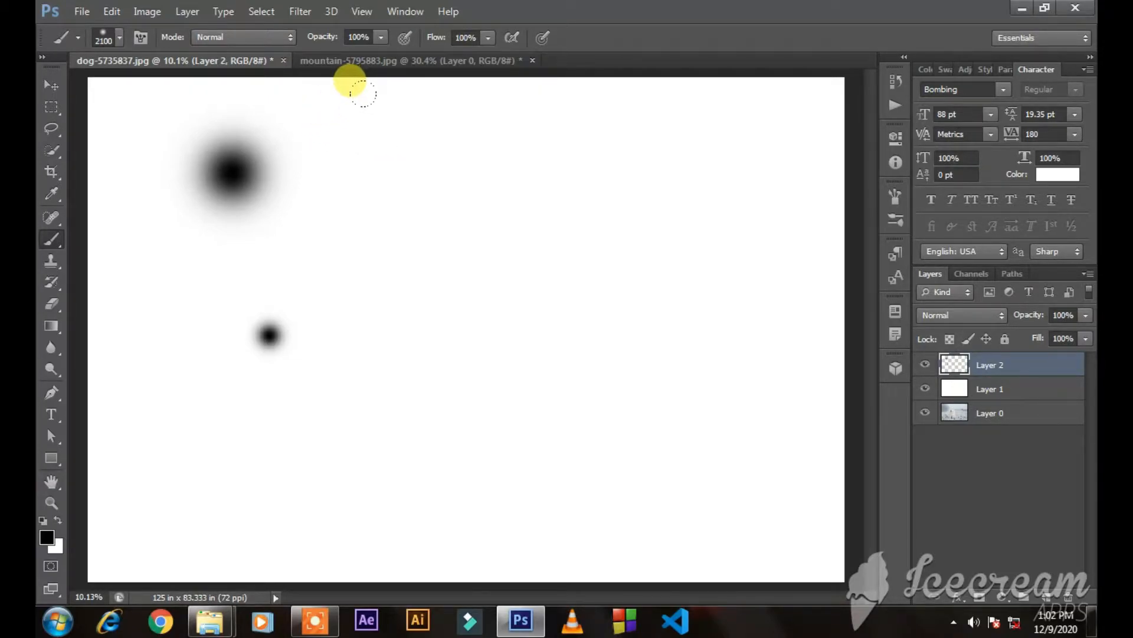
{"action": "left_click", "coordinate": [420, 147]}
{"action": "key", "text": "bracketleft"}
{"action": "key", "text": "bracketleft"}
{"action": "key", "text": "bracketleft"}
{"action": "key", "text": "bracketleft"}
{"action": "key", "text": "bracketleft"}
{"action": "key", "text": "bracketleft"}
{"action": "key", "text": "bracketleft"}
{"action": "key", "text": "bracketleft"}
{"action": "key", "text": "bracketleft"}
{"action": "key", "text": "bracketleft"}
{"action": "key", "text": "bracketleft"}
{"action": "key", "text": "bracketleft"}
{"action": "key", "text": "bracketleft"}
{"action": "key", "text": "bracketleft"}
{"action": "key", "text": "bracketleft"}
{"action": "key", "text": "bracketleft"}
{"action": "key", "text": "bracketleft"}
{"action": "key", "text": "bracketleft"}
{"action": "key", "text": "bracketleft"}
{"action": "key", "text": "bracketleft"}
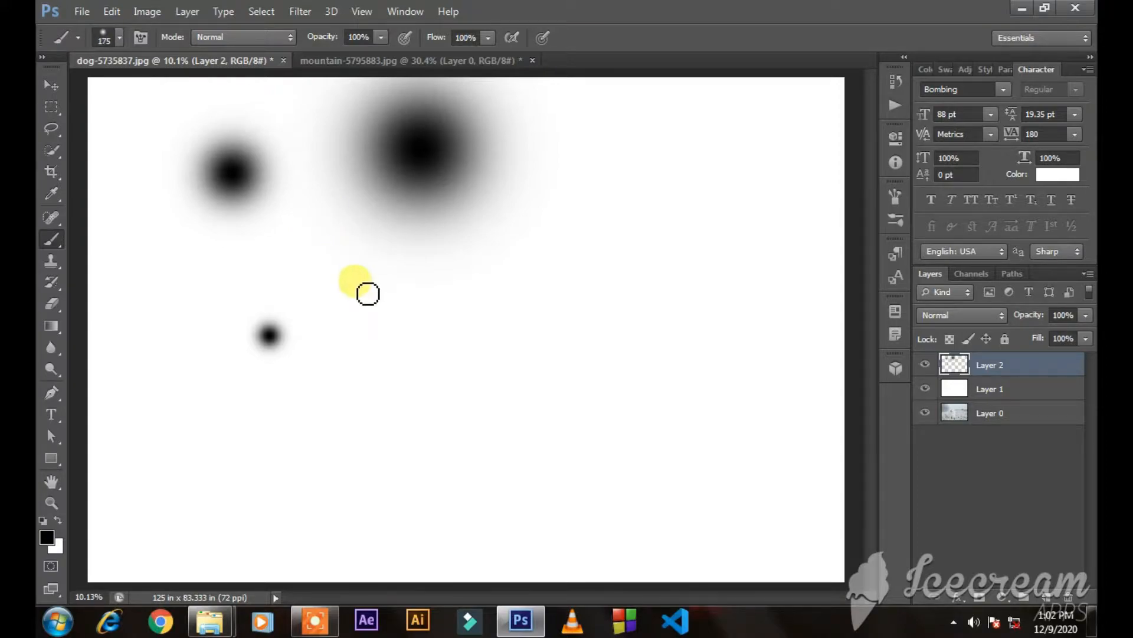
{"action": "key", "text": "ctrl+z"}
Paint two medium soft dots to the right of the existing ones and a tiny 175 px dot between the two original dots.
{"action": "key", "text": "bracketright"}
{"action": "key", "text": "bracketright"}
{"action": "key", "text": "bracketright"}
{"action": "key", "text": "bracketright"}
{"action": "key", "text": "bracketright"}
{"action": "key", "text": "bracketright"}
{"action": "key", "text": "bracketright"}
{"action": "key", "text": "bracketright"}
{"action": "key", "text": "bracketright"}
{"action": "key", "text": "bracketleft"}
{"action": "left_click", "coordinate": [357, 200]}
{"action": "key", "text": "bracketleft"}
{"action": "key", "text": "bracketleft"}
{"action": "key", "text": "bracketleft"}
{"action": "key", "text": "bracketleft"}
{"action": "key", "text": "bracketleft"}
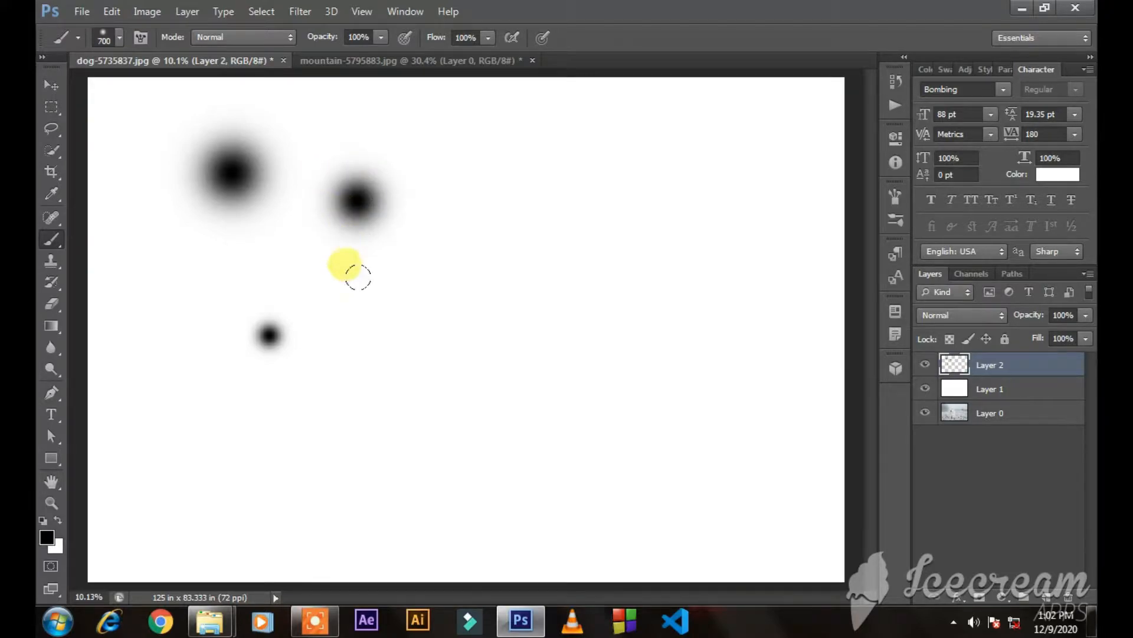
{"action": "key", "text": "bracketleft"}
{"action": "left_click", "coordinate": [434, 320]}
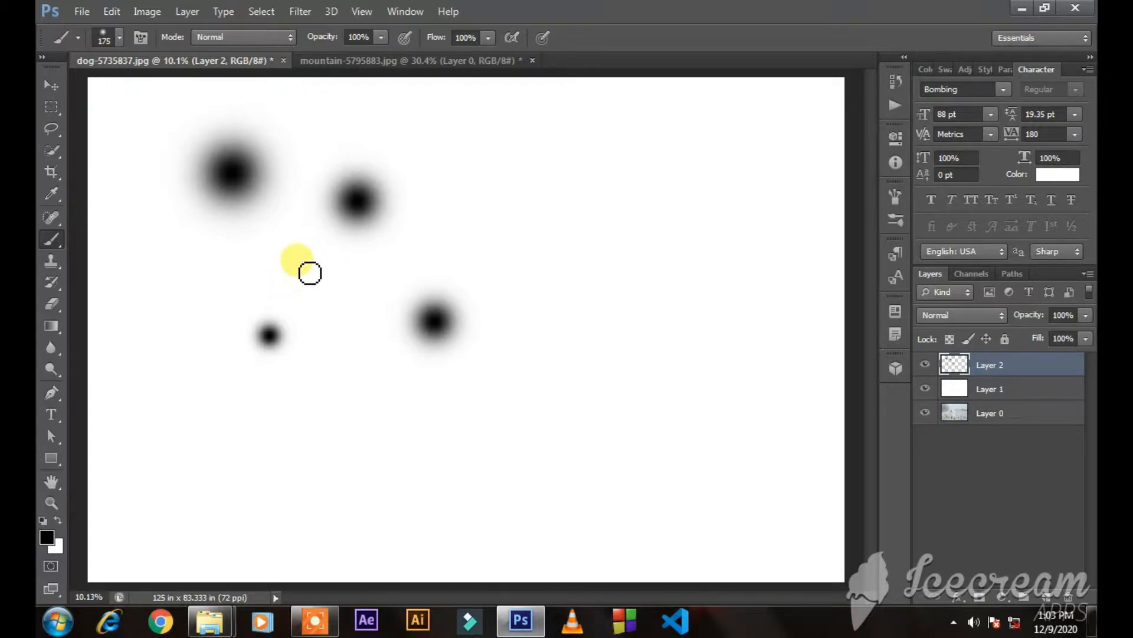
{"action": "left_click", "coordinate": [190, 280]}
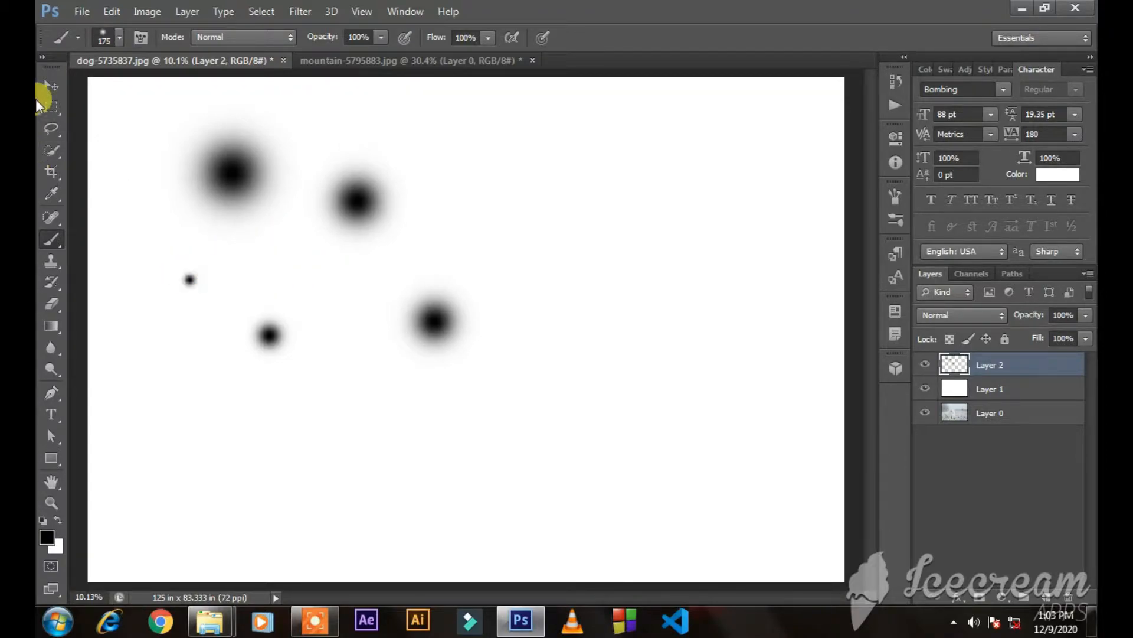
Move the dots toward the canvas centre and define a brush preset named snow1 from the layer's selected pixels.
{"action": "left_click", "coordinate": [52, 85]}
{"action": "mouse_move", "coordinate": [431, 316]}
{"action": "left_mouse_down"}
{"action": "mouse_move", "coordinate": [497, 335]}
{"action": "mouse_move", "coordinate": [521, 371]}
{"action": "left_mouse_up"}
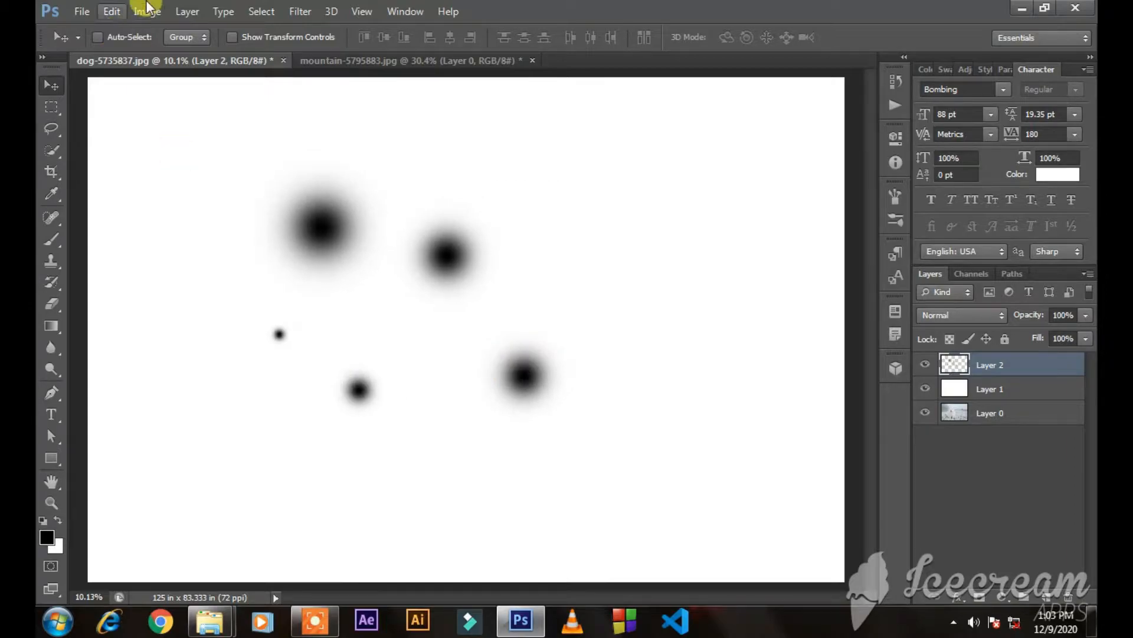
{"action": "left_click", "coordinate": [109, 14]}
{"action": "left_click", "coordinate": [109, 15]}
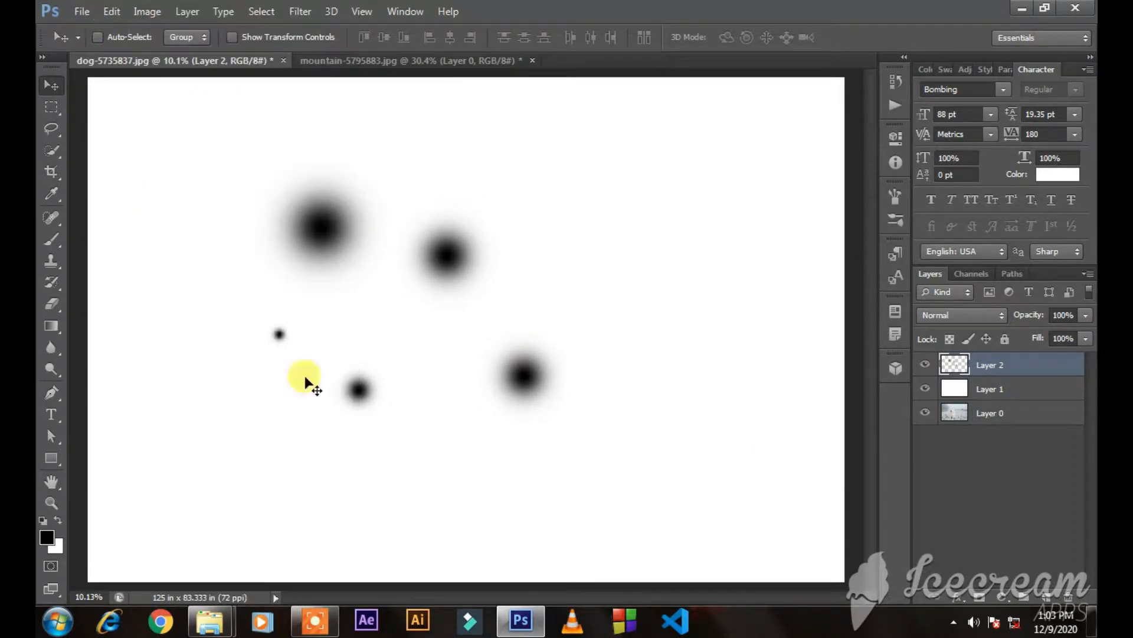
{"action": "left_click", "coordinate": [951, 357], "text": "ctrl"}
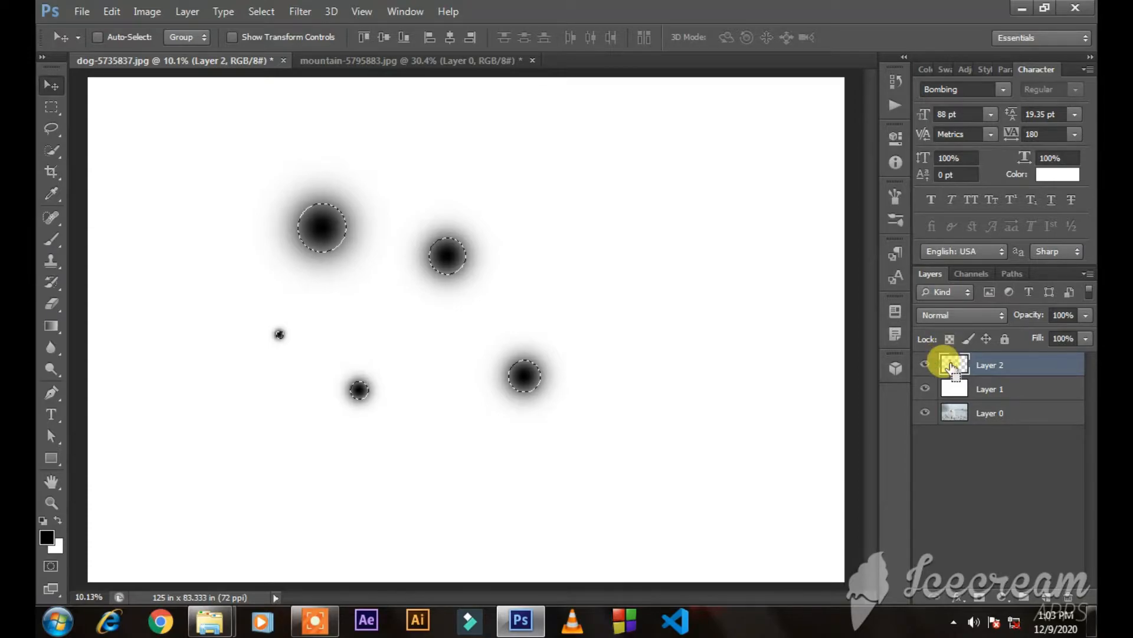
{"action": "left_click", "coordinate": [112, 12]}
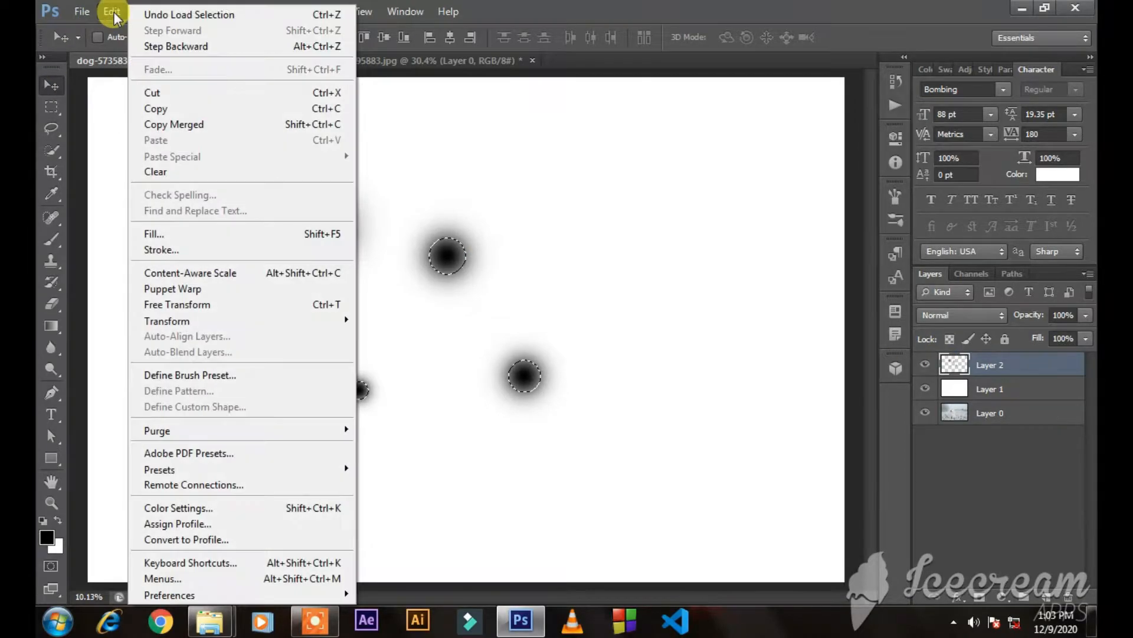
{"action": "left_click", "coordinate": [207, 372]}
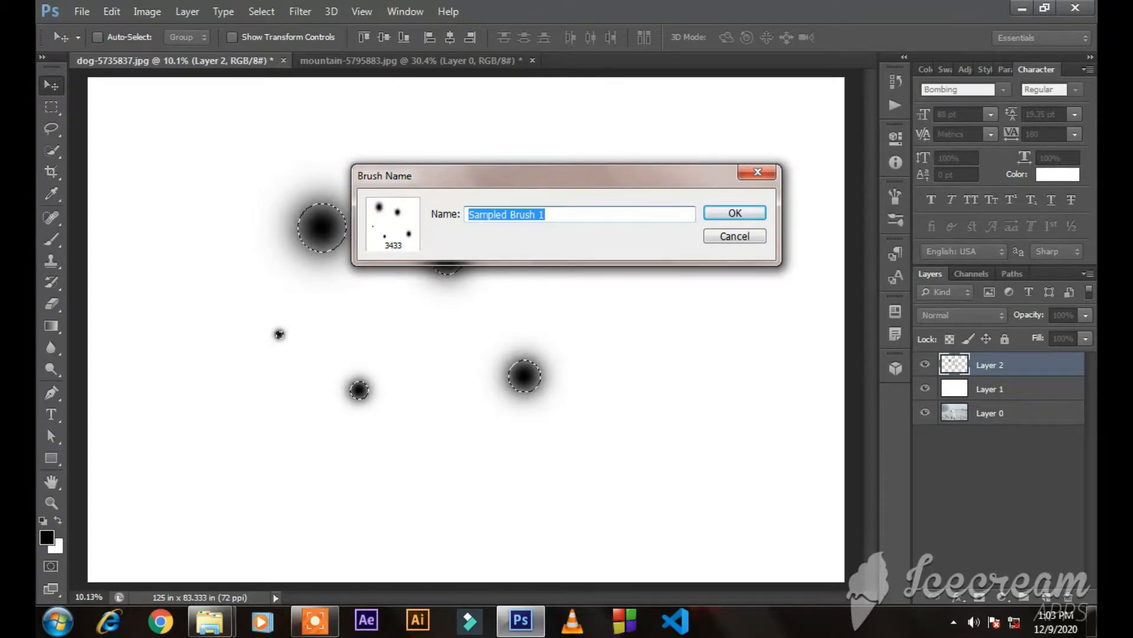
{"action": "type", "text": "snow1"}
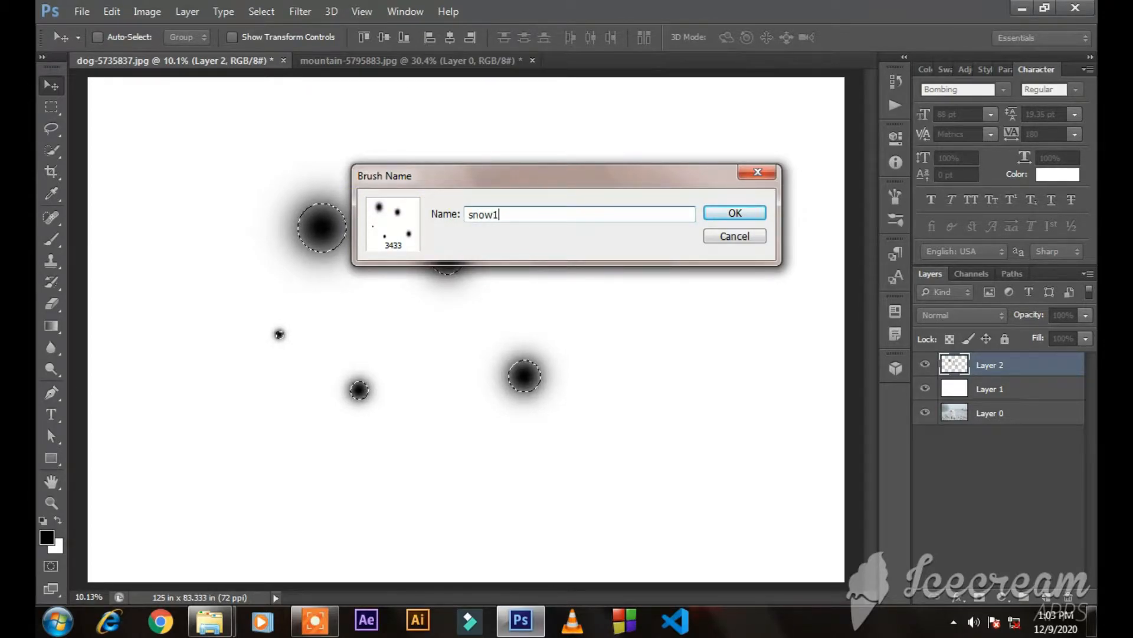
{"action": "key", "text": "Return"}
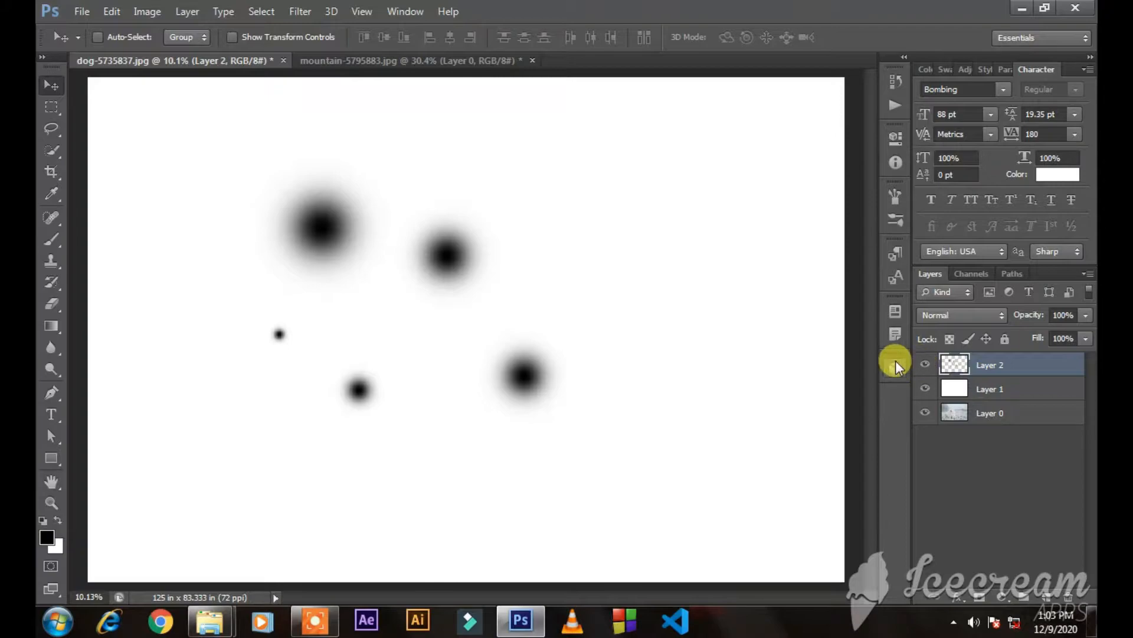
Replace the dotted layer with a new empty layer and activate the Brush tool.
{"action": "left_click", "coordinate": [925, 366]}
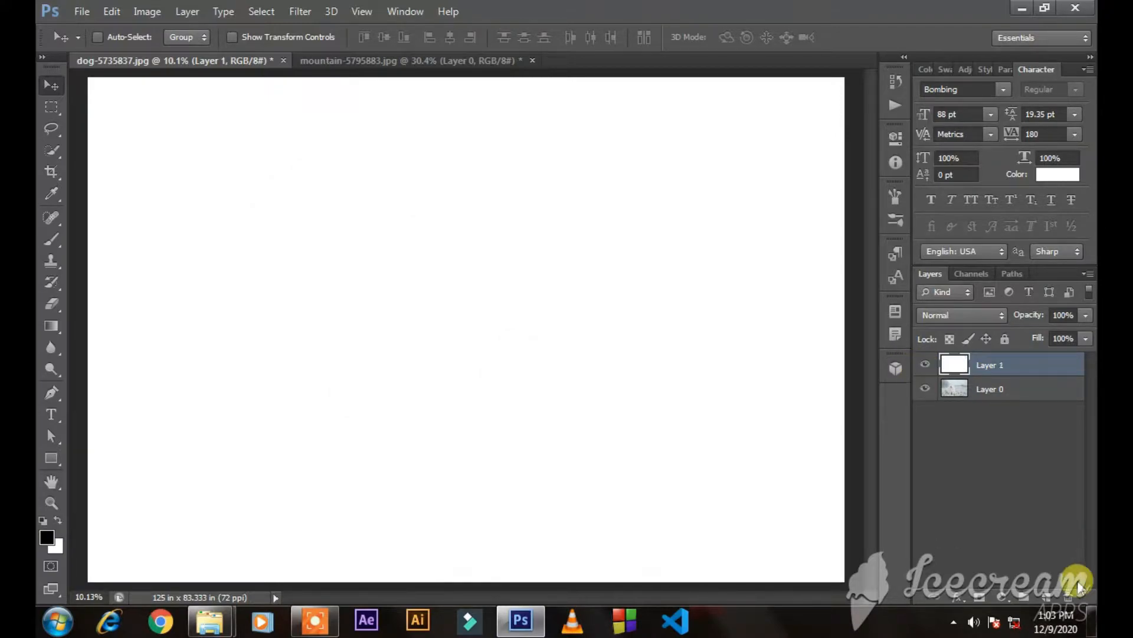
{"action": "left_click", "coordinate": [51, 239]}
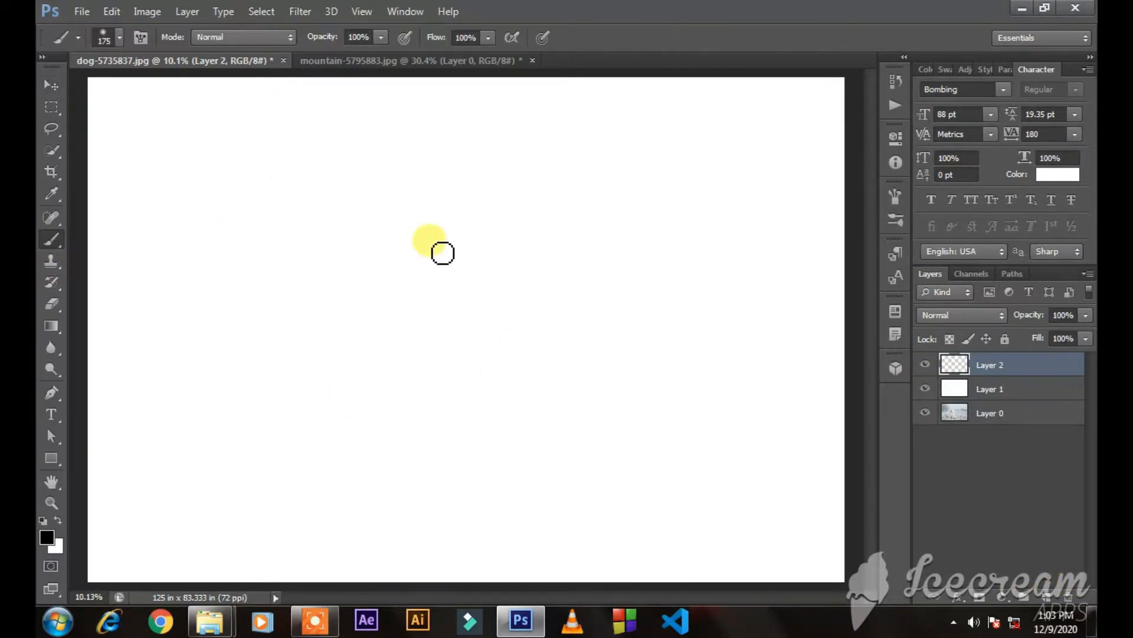
Paint a loose cluster of six soft black dots in varied brush sizes around the canvas centre.
{"action": "left_click", "coordinate": [555, 278]}
{"action": "key", "text": "bracketright"}
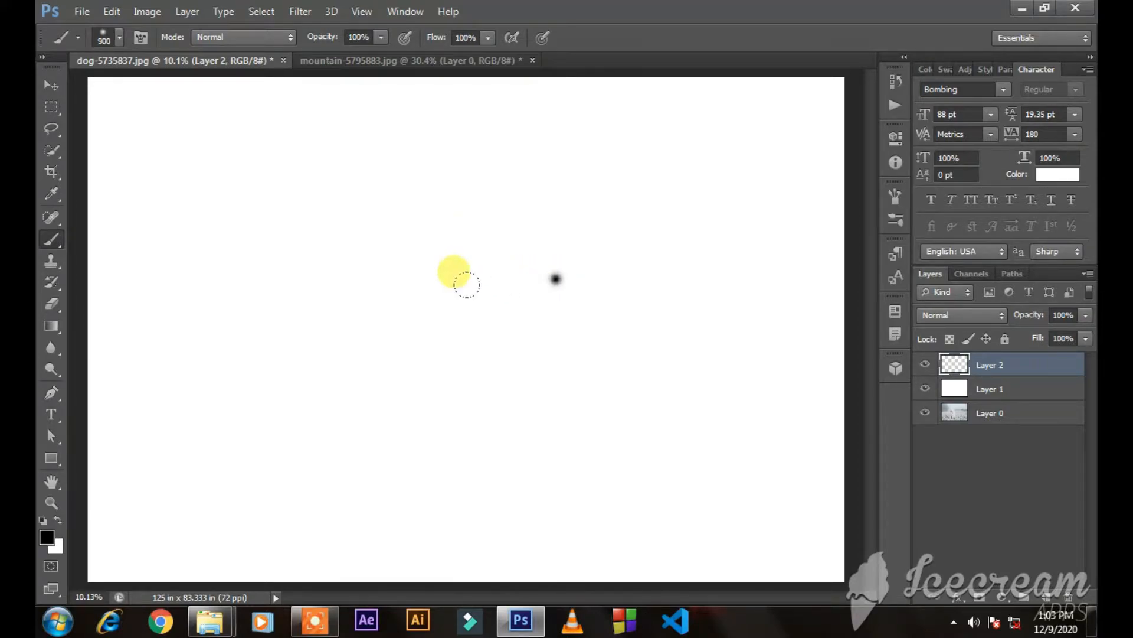
{"action": "left_click", "coordinate": [564, 377]}
{"action": "key", "text": "bracketleft"}
{"action": "key", "text": "bracketleft"}
{"action": "key", "text": "bracketleft"}
{"action": "key", "text": "bracketleft"}
{"action": "key", "text": "bracketleft"}
{"action": "key", "text": "bracketleft"}
{"action": "key", "text": "bracketleft"}
{"action": "key", "text": "bracketleft"}
{"action": "key", "text": "bracketleft"}
{"action": "left_click", "coordinate": [485, 306]}
{"action": "key", "text": "bracketright"}
{"action": "key", "text": "bracketright"}
{"action": "key", "text": "bracketright"}
{"action": "left_click", "coordinate": [402, 295]}
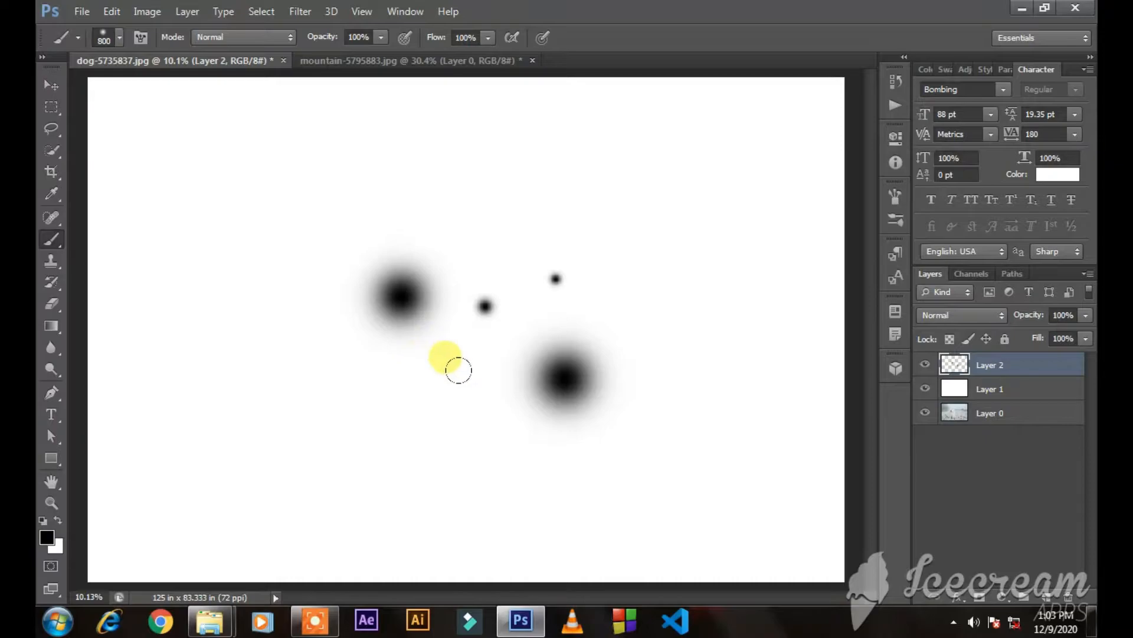
{"action": "left_click", "coordinate": [449, 398]}
{"action": "key", "text": "bracketright"}
{"action": "key", "text": "bracketright"}
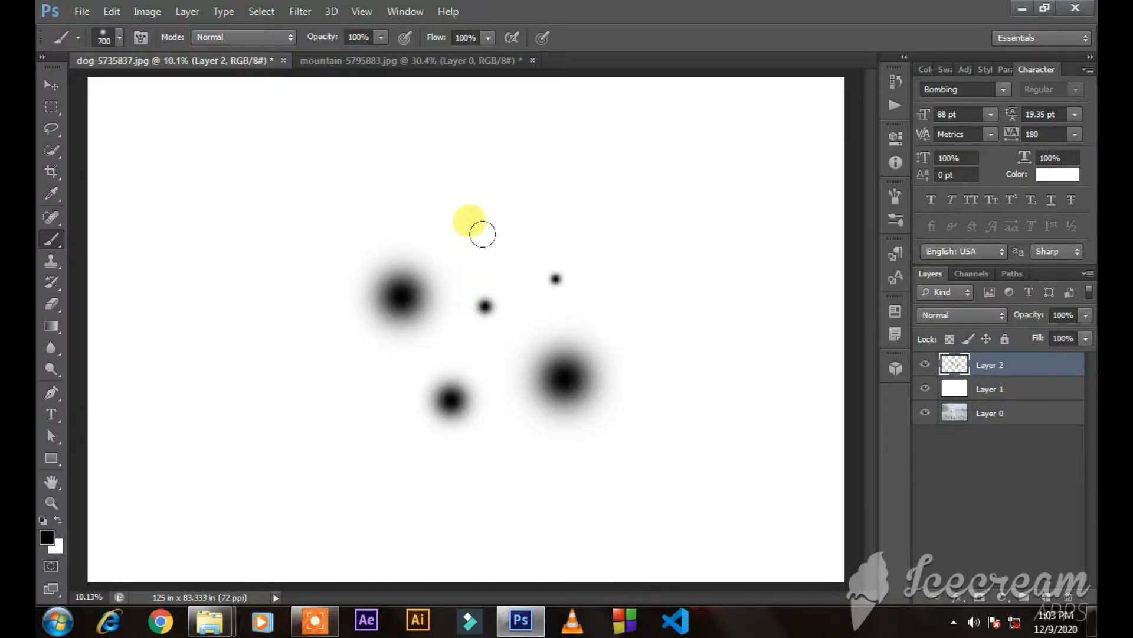
{"action": "left_click", "coordinate": [492, 243]}
Load the dotted layer's pixels as a selection and define them as a brush preset named snow2.
{"action": "left_click", "coordinate": [52, 85]}
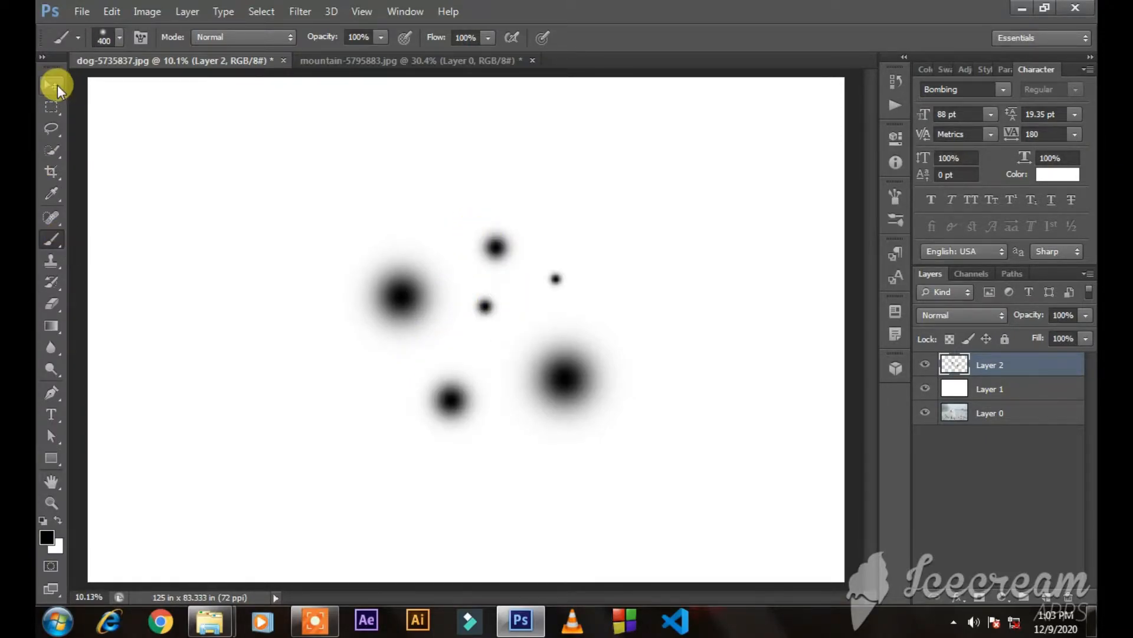
{"action": "left_click", "coordinate": [111, 12]}
{"action": "left_click", "coordinate": [111, 12]}
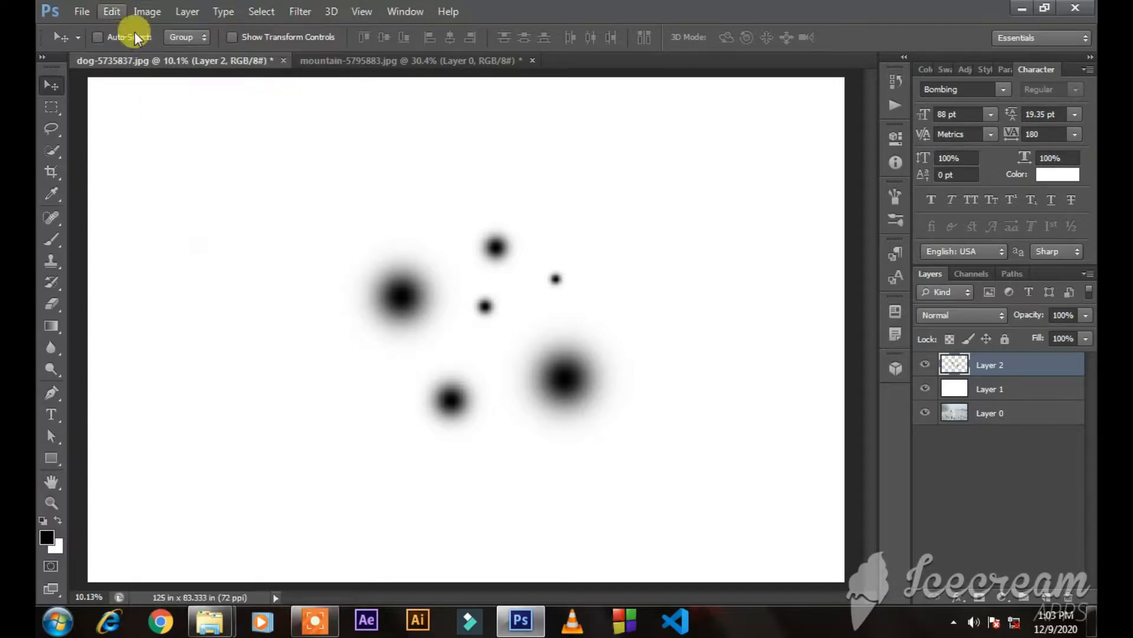
{"action": "left_click", "coordinate": [956, 366], "text": "ctrl"}
{"action": "left_click", "coordinate": [111, 12]}
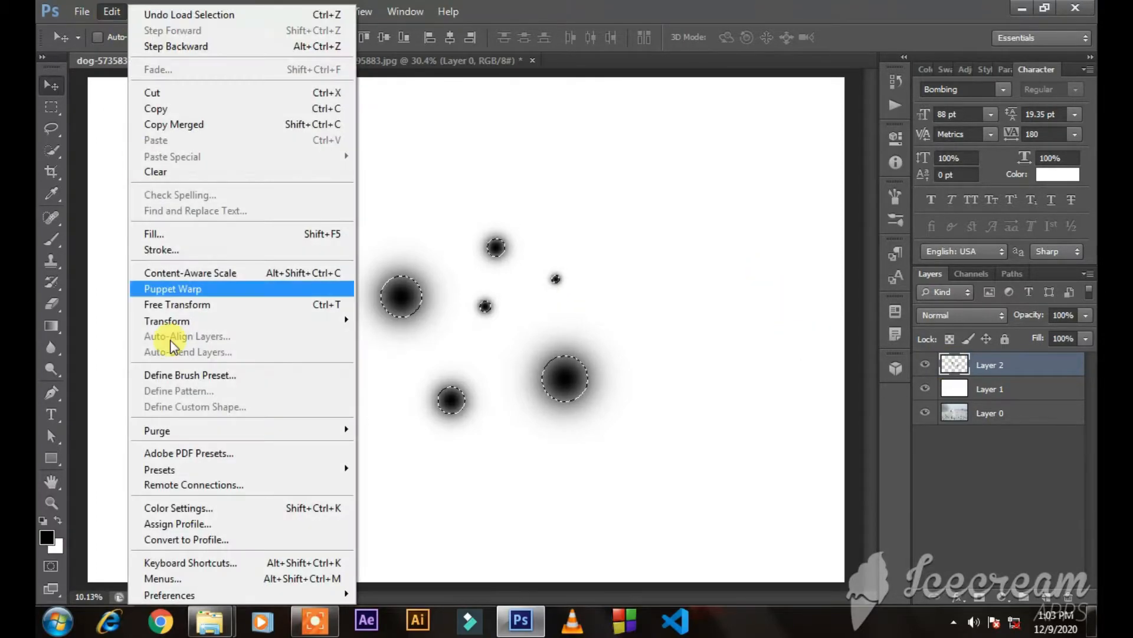
{"action": "left_click", "coordinate": [169, 374]}
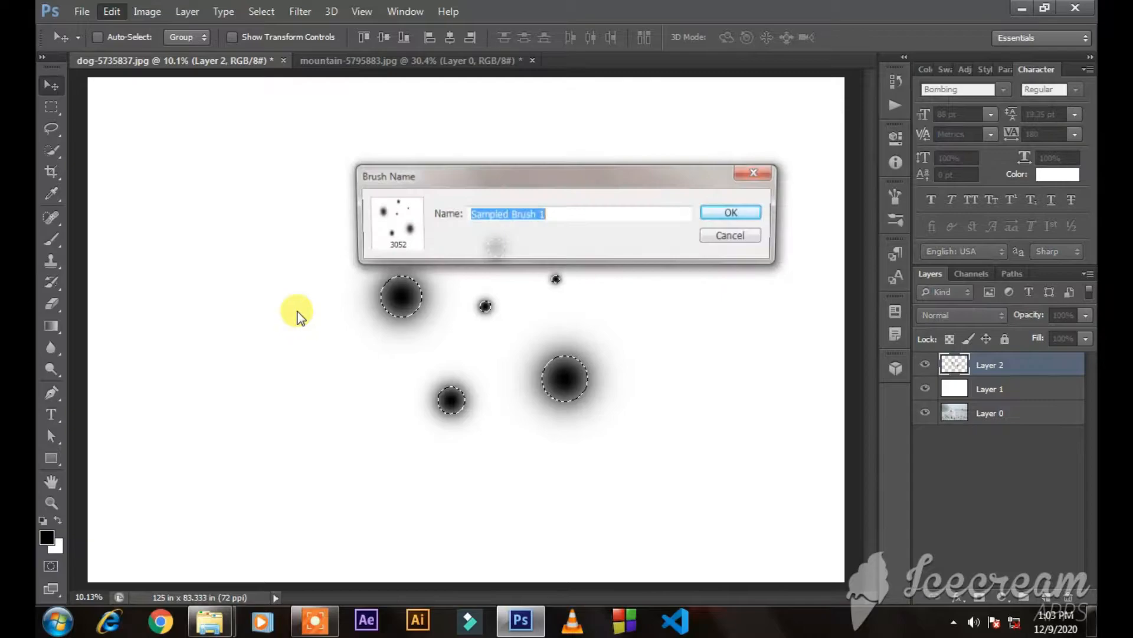
{"action": "type", "text": "snow2"}
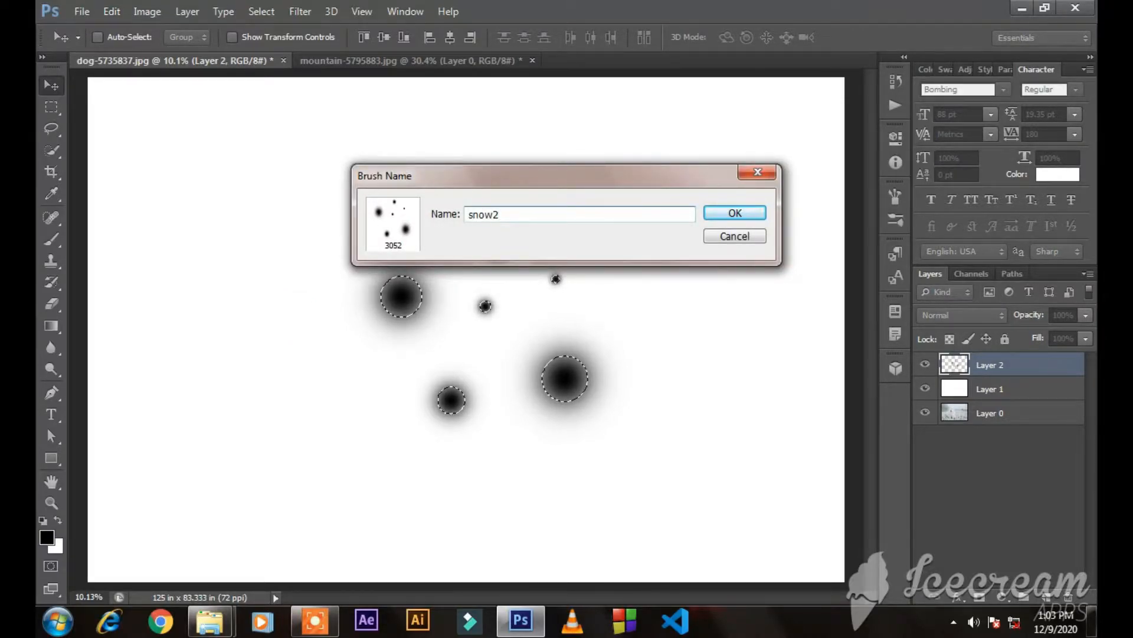
{"action": "key", "text": "Return"}
Clear the selection and move the dots to the canvas's left edge.
{"action": "key", "text": "ctrl+d"}
{"action": "left_click_drag", "start_coordinate": [585, 371], "coordinate": [156, 347]}
Choose the 3433 px snow1 preset as the tip for the Brush tool.
{"action": "left_click", "coordinate": [59, 244]}
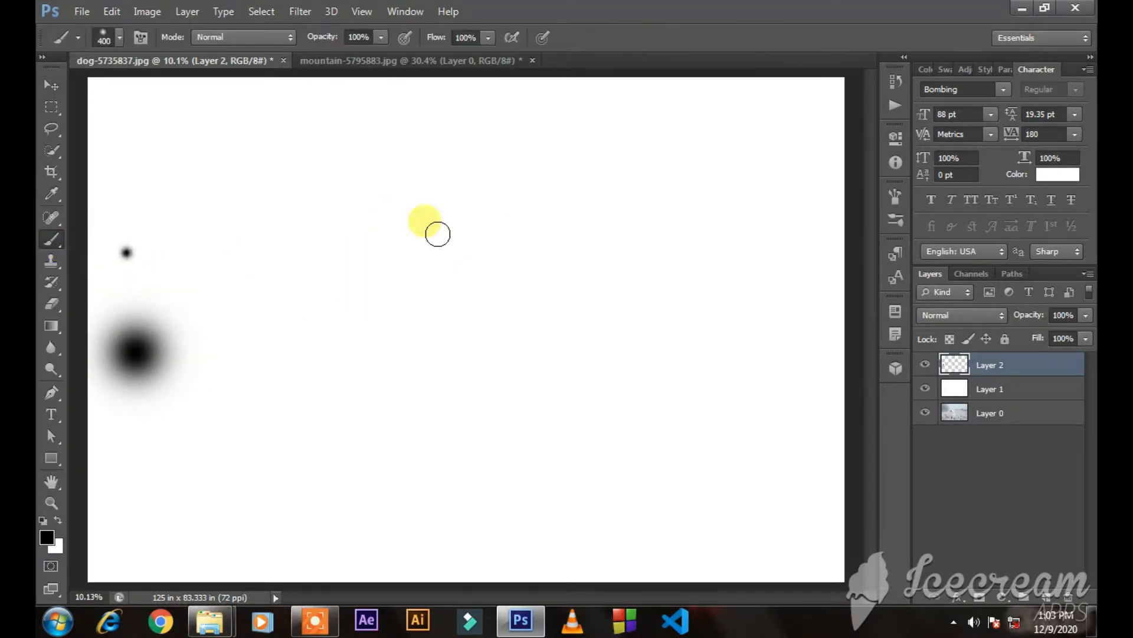
{"action": "right_click", "coordinate": [427, 212]}
{"action": "scroll", "coordinate": [587, 355], "scroll_direction": "down", "scroll_amount": 5}
{"action": "scroll", "coordinate": [596, 403], "scroll_direction": "down", "scroll_amount": 1}
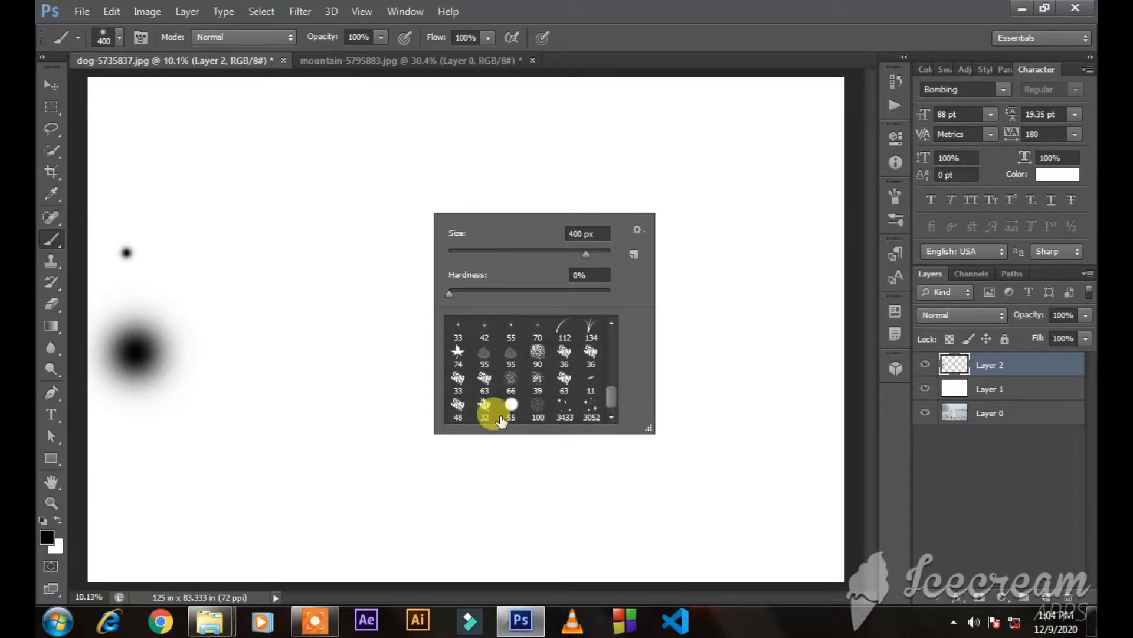
{"action": "left_click", "coordinate": [561, 406]}
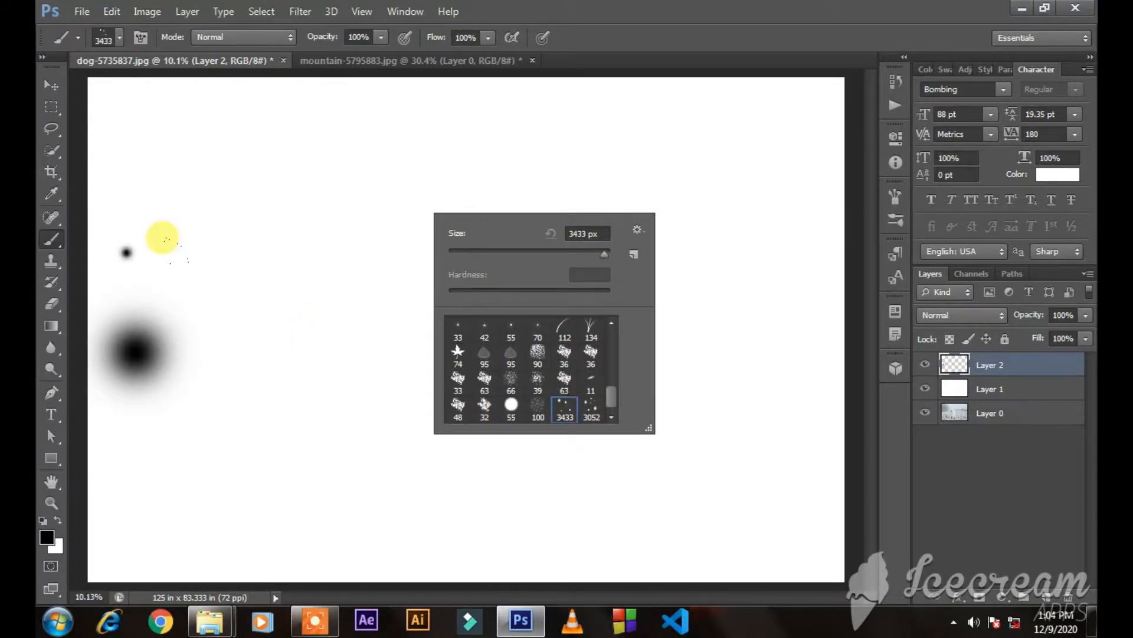
{"action": "left_click", "coordinate": [585, 403]}
{"action": "left_click", "coordinate": [565, 406]}
Try the snow1 brush with a test stamp on the canvas, and undo it.
{"action": "left_click", "coordinate": [303, 171]}
{"action": "left_click_drag", "start_coordinate": [354, 197], "coordinate": [458, 192]}
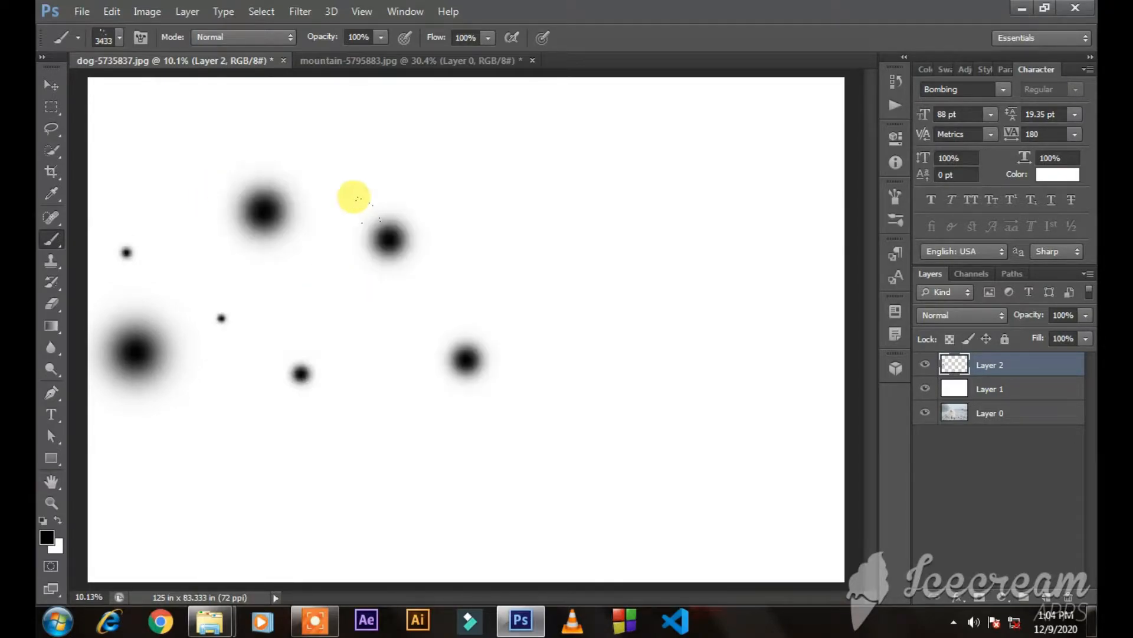
{"action": "key", "text": "ctrl+z"}
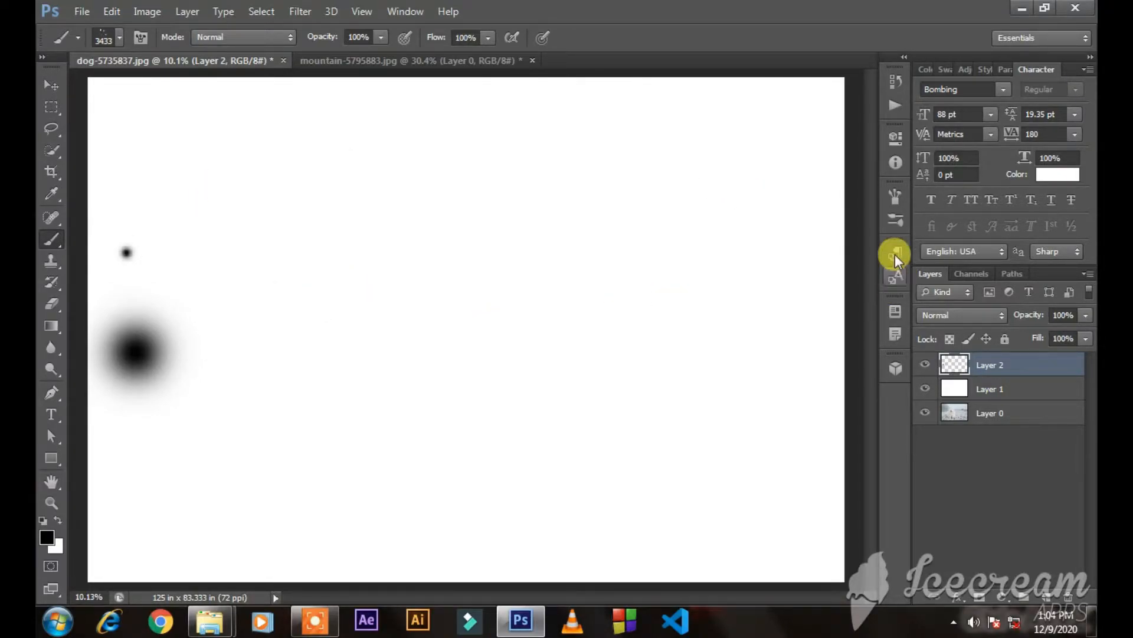
Try the snow brush at 4% spacing with a test stroke on the canvas, and undo the stroke.
{"action": "left_click", "coordinate": [897, 220]}
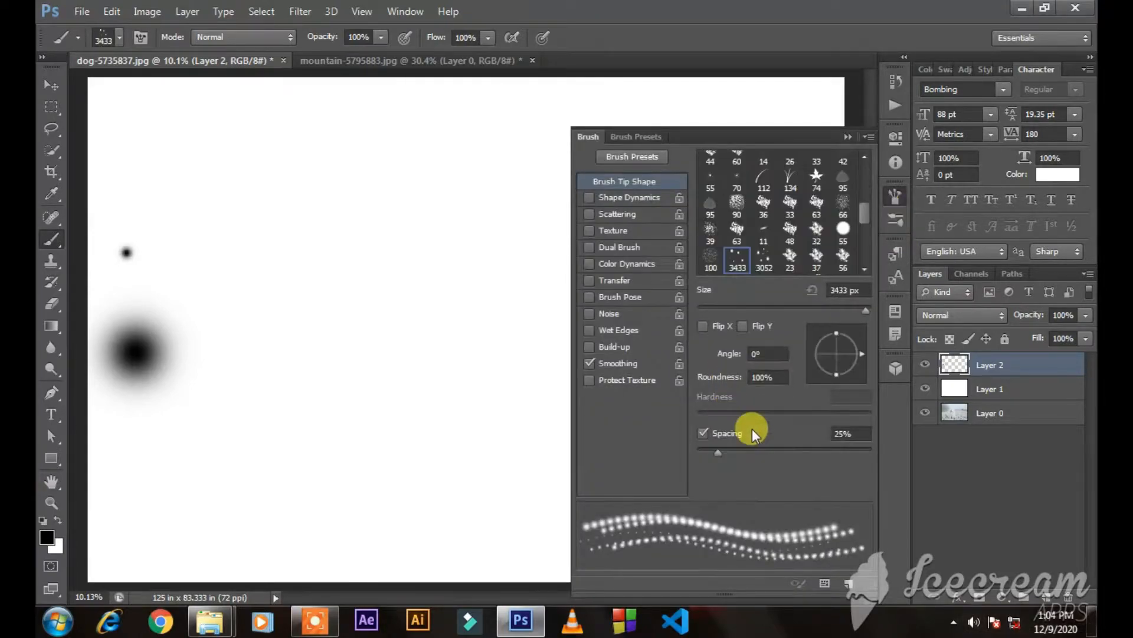
{"action": "left_click_drag", "start_coordinate": [700, 445], "coordinate": [698, 448]}
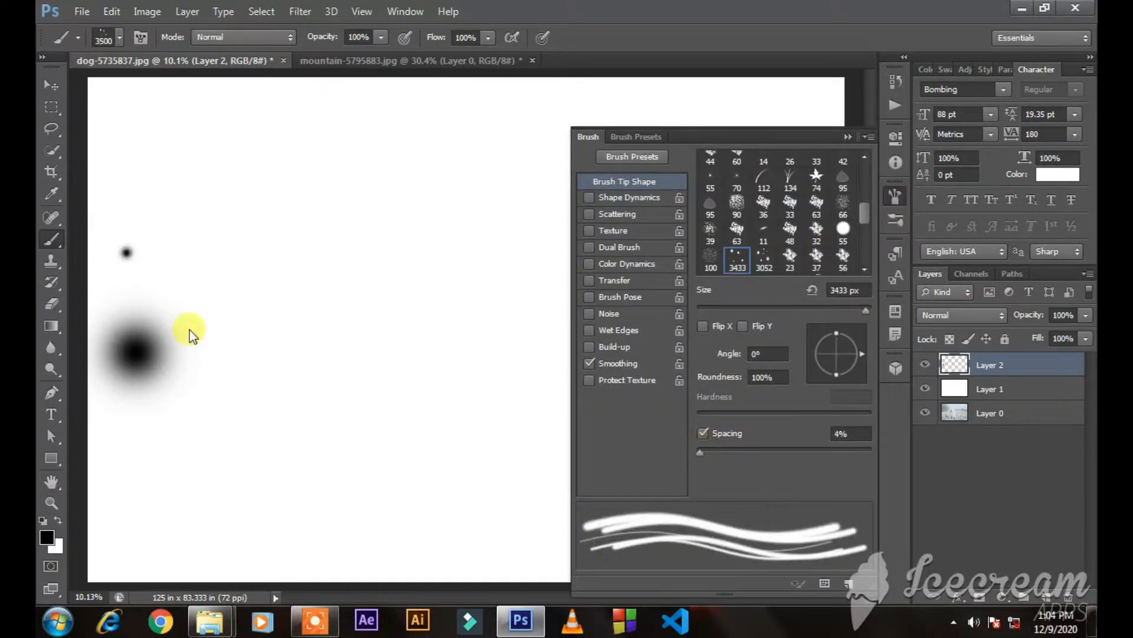
{"action": "mouse_move", "coordinate": [189, 178]}
{"action": "left_mouse_down"}
{"action": "mouse_move", "coordinate": [214, 176]}
{"action": "mouse_move", "coordinate": [260, 202]}
{"action": "left_mouse_up"}
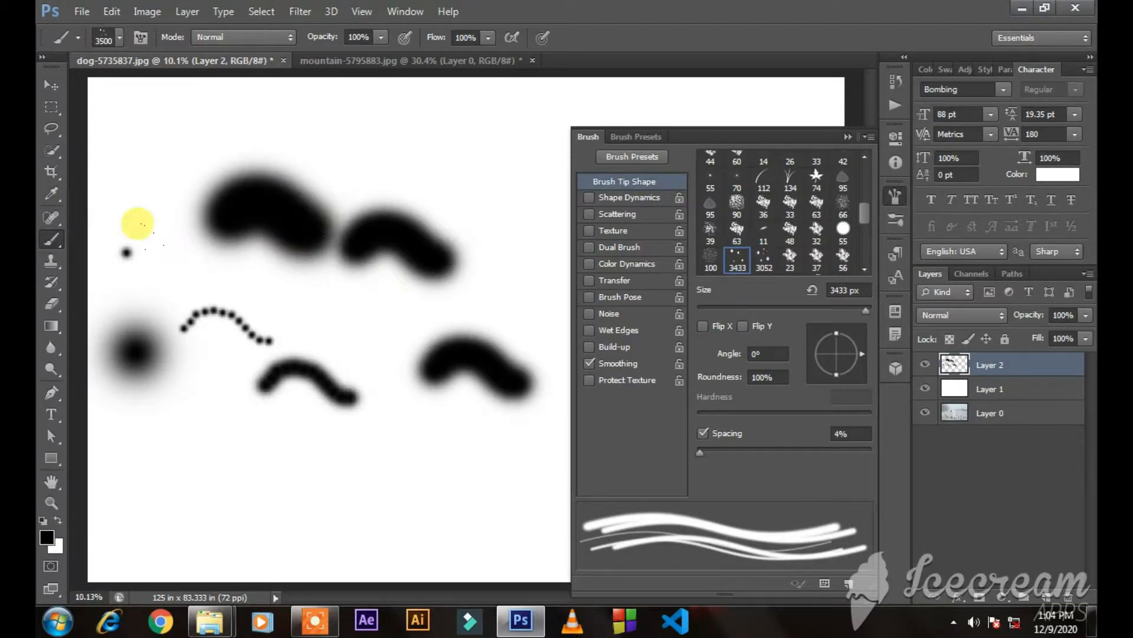
{"action": "key", "text": "ctrl+alt+z"}
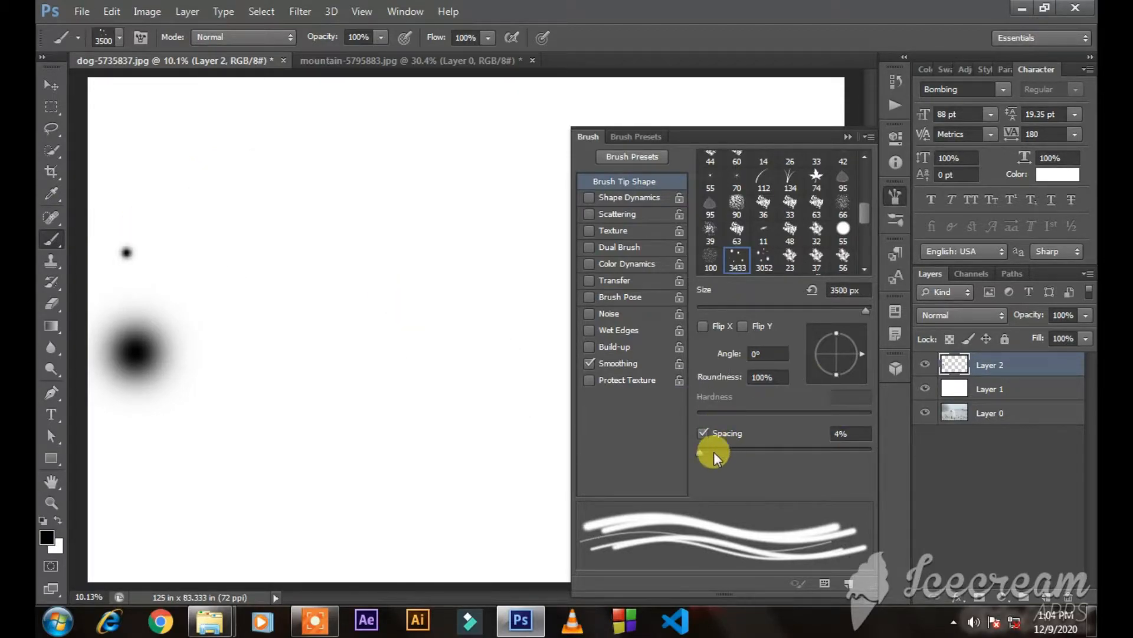
Set the brush spacing to 28% and enable Shape Dynamics with 100% angle jitter and 20% minimum diameter.
{"action": "left_click_drag", "start_coordinate": [705, 452], "coordinate": [721, 452]}
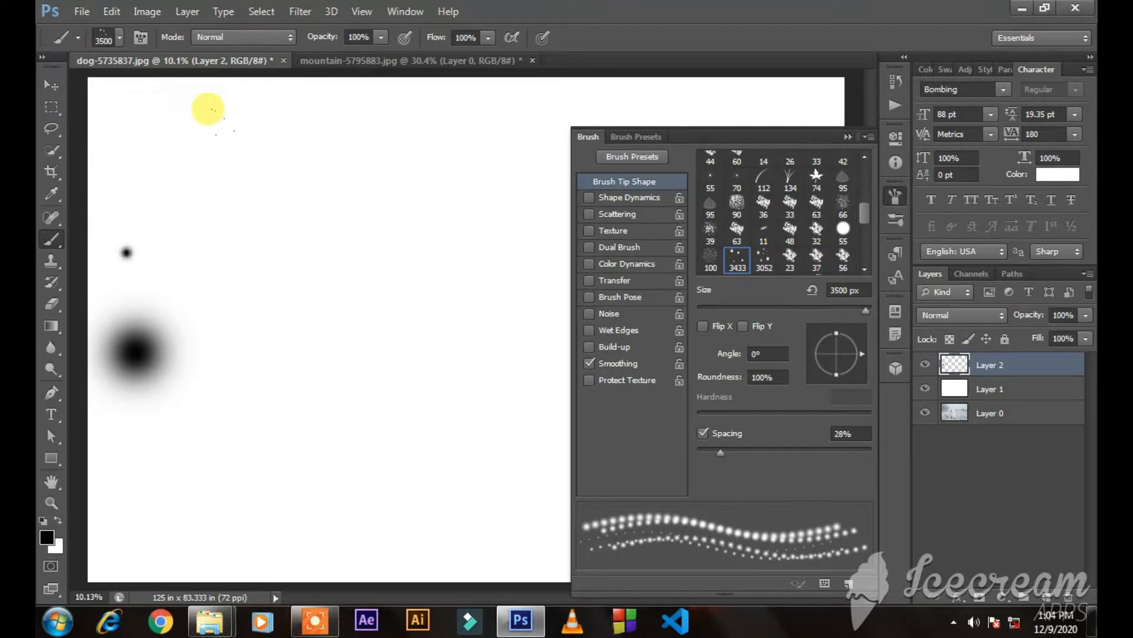
{"action": "left_click", "coordinate": [637, 199]}
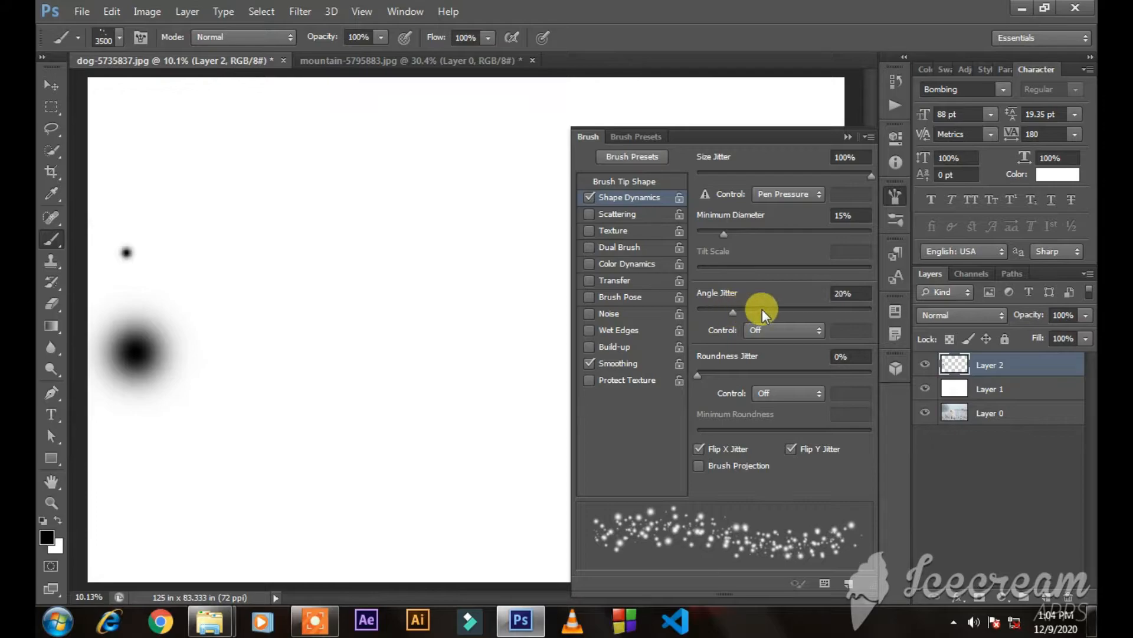
{"action": "left_click_drag", "start_coordinate": [879, 304], "coordinate": [878, 302]}
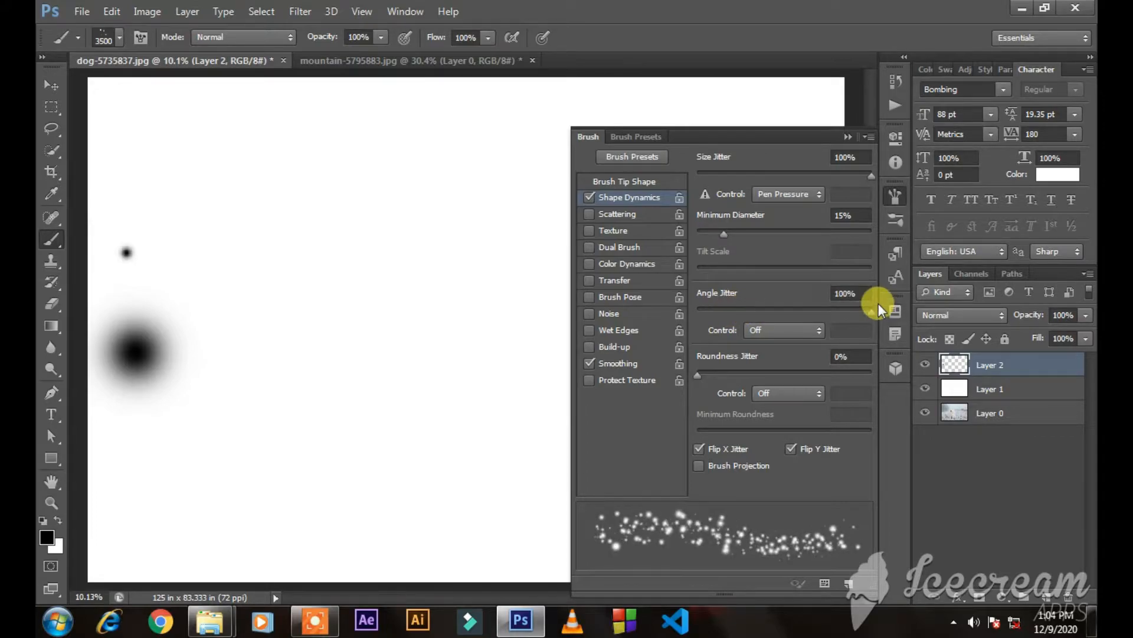
{"action": "left_click", "coordinate": [732, 229]}
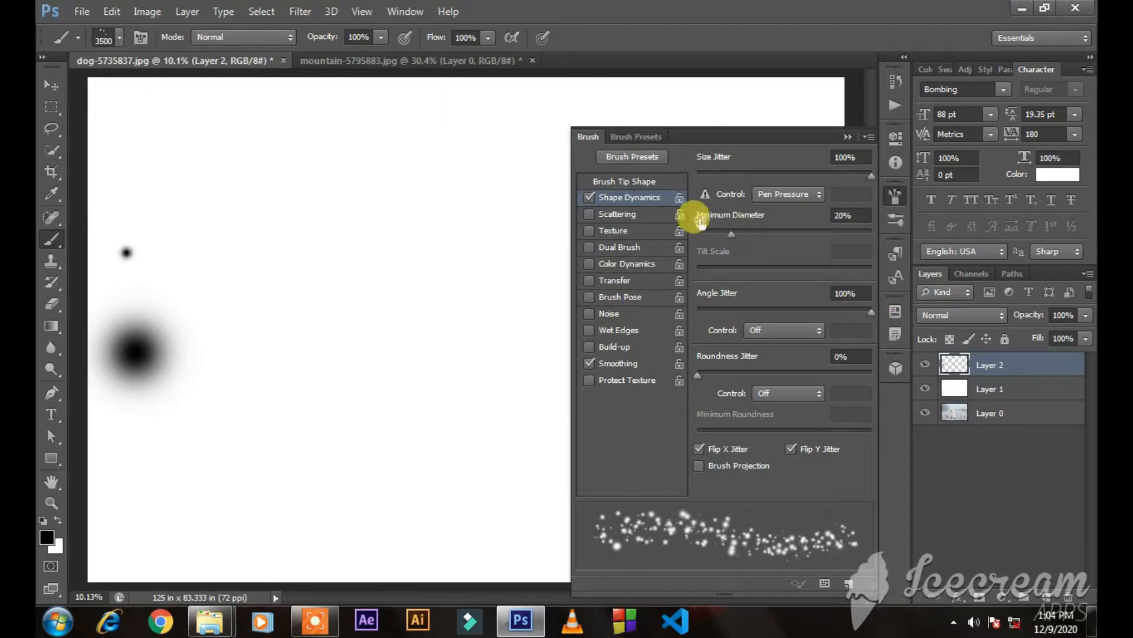
Enable Scattering, test a stroke at 133% scatter and undo it, and set the scatter to 71%.
{"action": "left_click", "coordinate": [614, 216]}
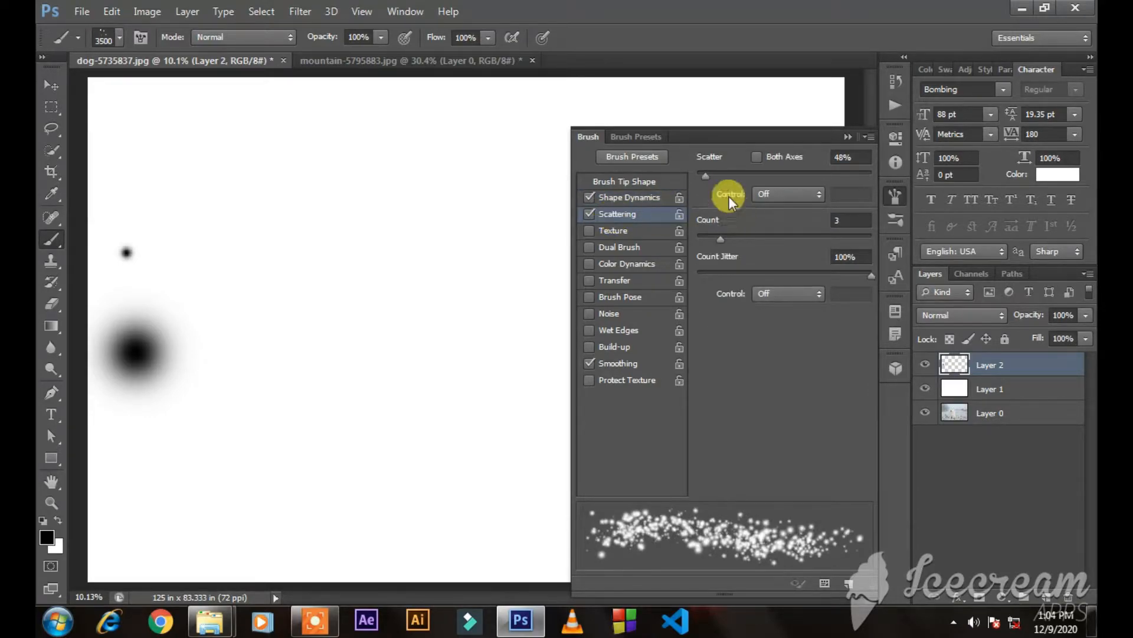
{"action": "left_click_drag", "start_coordinate": [705, 175], "coordinate": [720, 175]}
{"action": "mouse_move", "coordinate": [228, 211]}
{"action": "left_mouse_down"}
{"action": "mouse_move", "coordinate": [408, 346]}
{"action": "mouse_move", "coordinate": [231, 339]}
{"action": "left_mouse_up"}
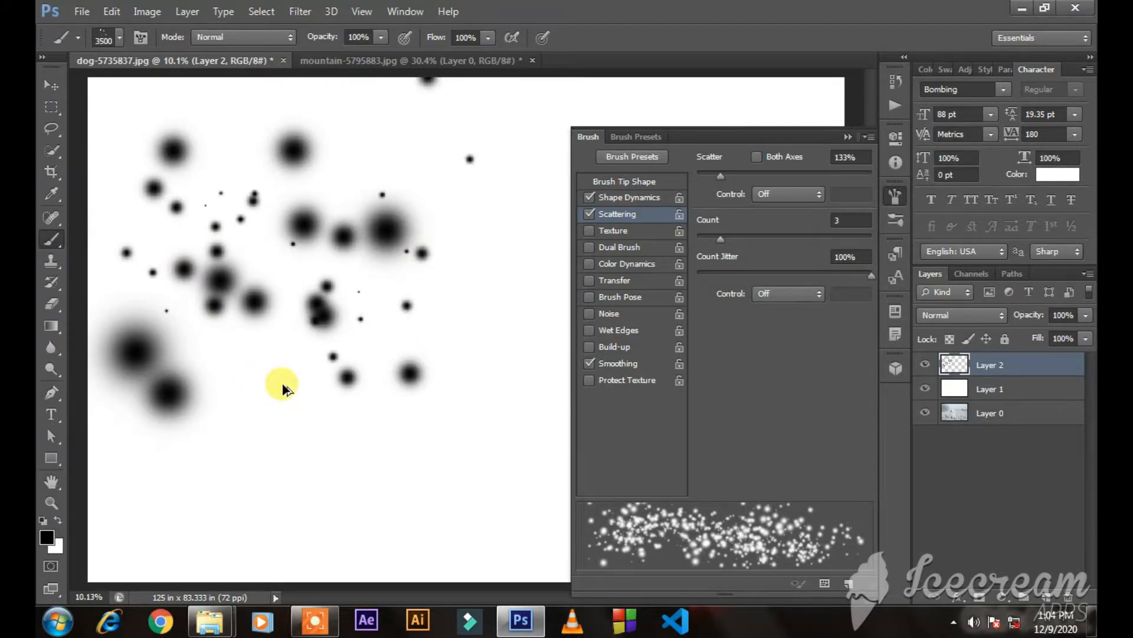
{"action": "key", "text": "ctrl+z"}
{"action": "left_click_drag", "start_coordinate": [721, 178], "coordinate": [710, 176]}
{"action": "left_click", "coordinate": [848, 137]}
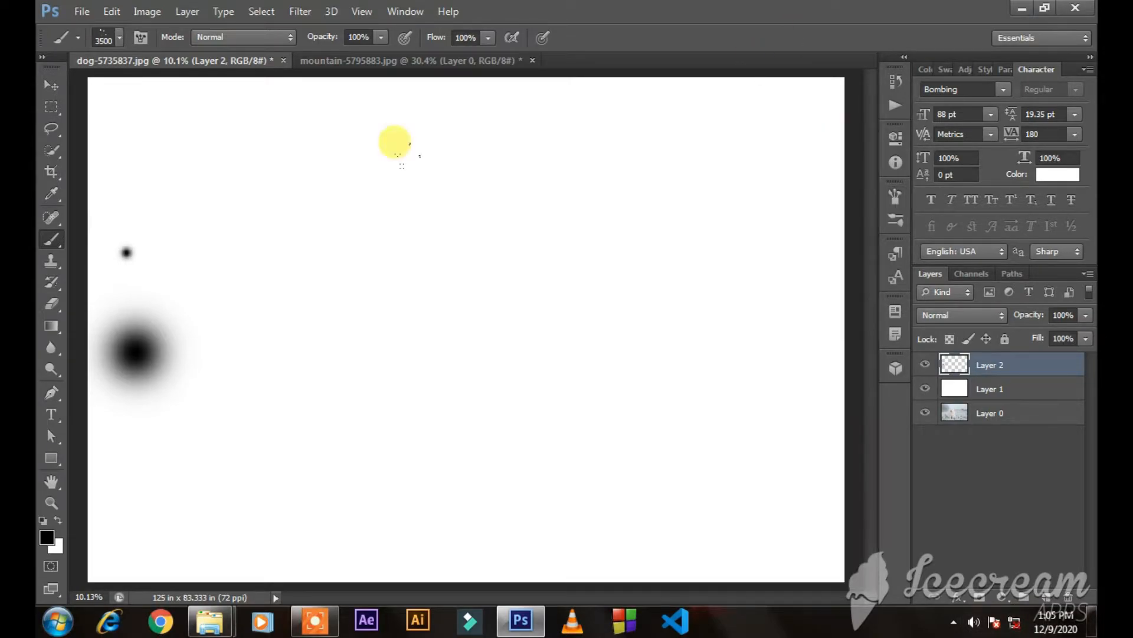
Make white the foreground color, hide Layer 2 and Layer 1, and add a new layer above the dog photo.
{"action": "key", "text": "x"}
{"action": "left_click_drag", "start_coordinate": [925, 369], "coordinate": [925, 389]}
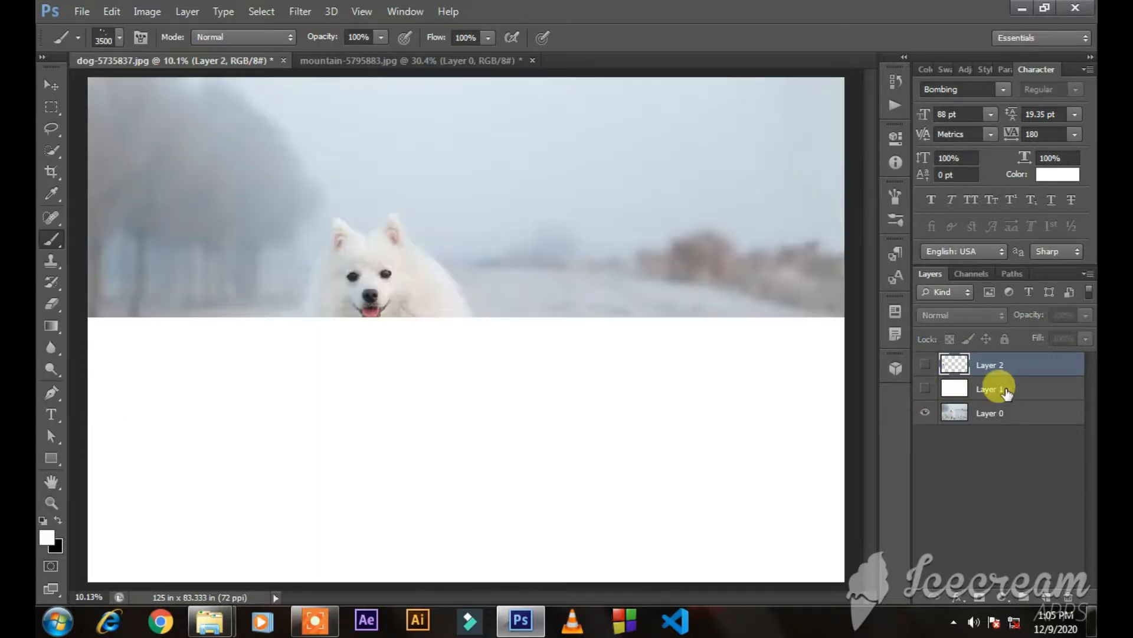
{"action": "left_click", "coordinate": [1002, 414]}
{"action": "left_click", "coordinate": [1049, 596]}
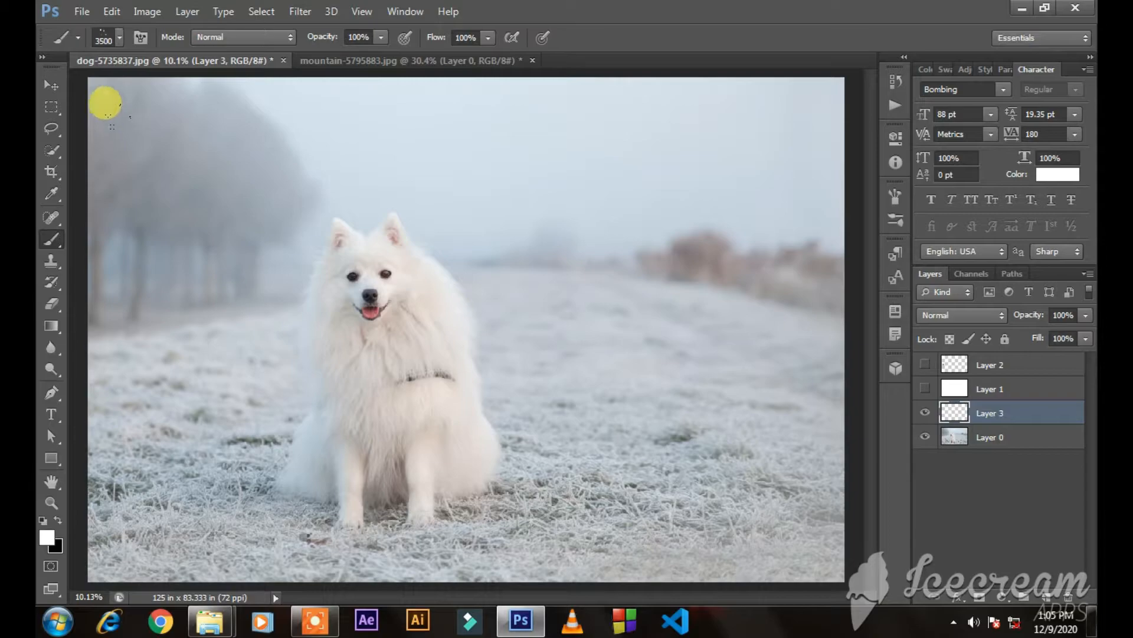
Try painting white snow over the dog photo on the new layer, and undo it.
{"action": "mouse_move", "coordinate": [709, 345]}
{"action": "left_mouse_down"}
{"action": "mouse_move", "coordinate": [716, 423]}
{"action": "mouse_move", "coordinate": [670, 420]}
{"action": "mouse_move", "coordinate": [654, 396]}
{"action": "mouse_move", "coordinate": [667, 409]}
{"action": "mouse_move", "coordinate": [662, 398]}
{"action": "mouse_move", "coordinate": [567, 431]}
{"action": "mouse_move", "coordinate": [745, 403]}
{"action": "mouse_move", "coordinate": [687, 382]}
{"action": "left_mouse_up"}
{"action": "left_click", "coordinate": [688, 427]}
{"action": "left_click_drag", "start_coordinate": [686, 382], "coordinate": [686, 378]}
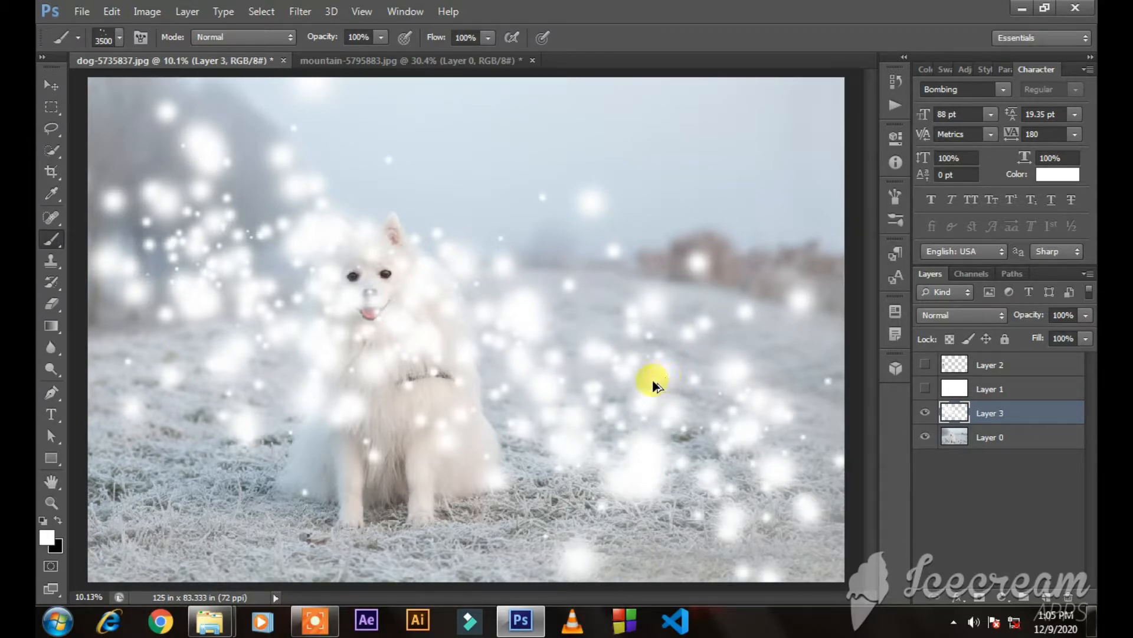
{"action": "key", "text": "ctrl+z"}
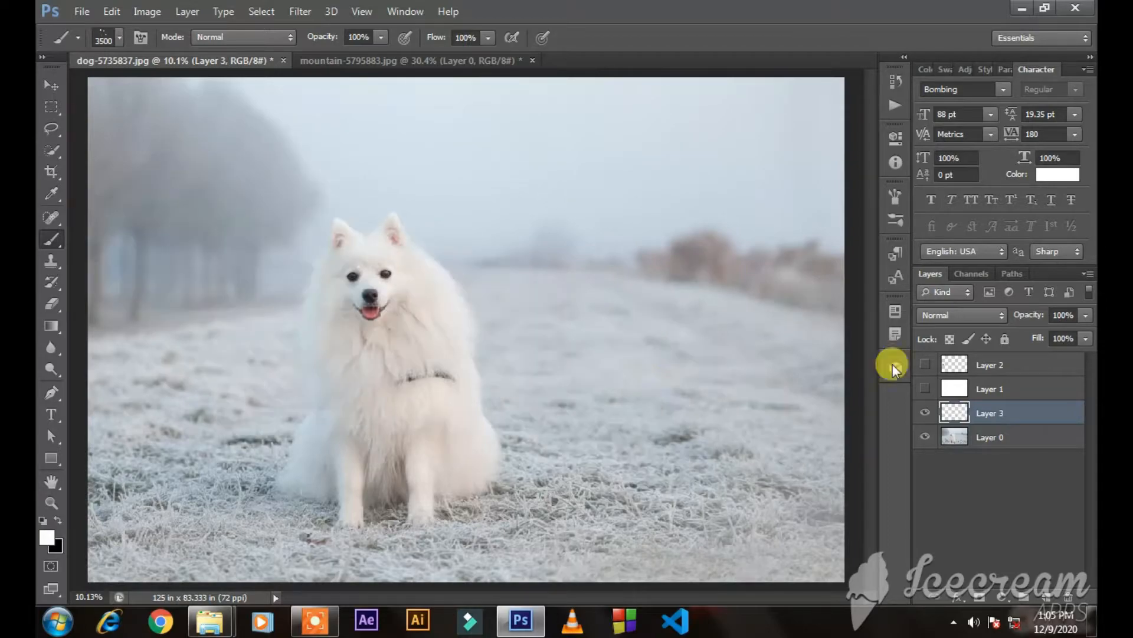
Increase the snow brush's spacing to 61% and set its Shape Dynamics size jitter to 90%.
{"action": "left_click", "coordinate": [900, 217]}
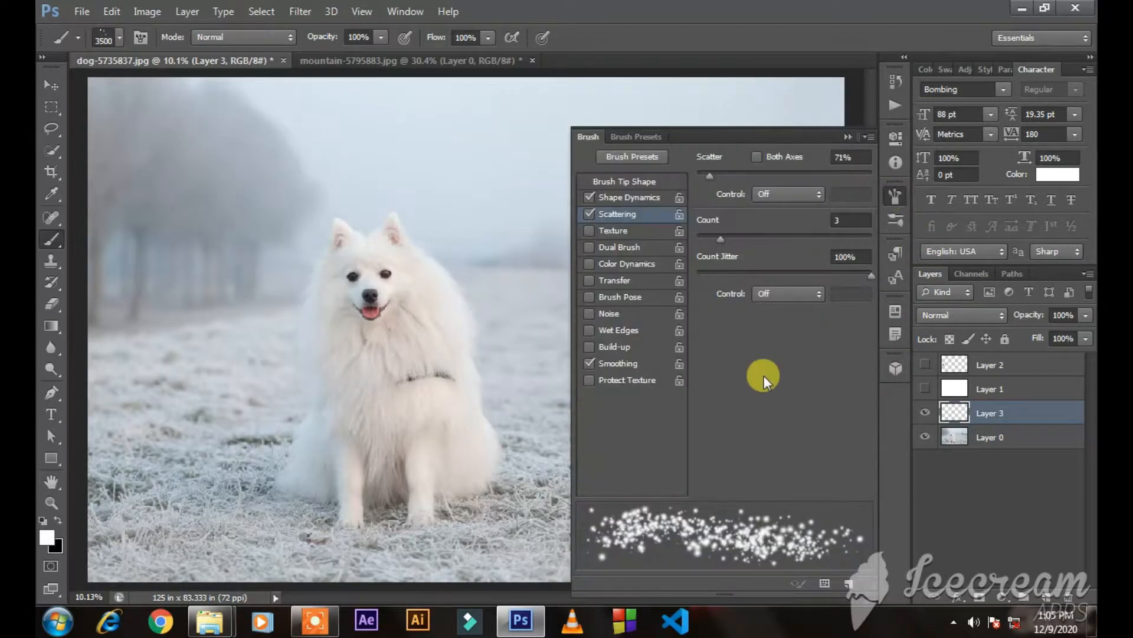
{"action": "left_click", "coordinate": [622, 182]}
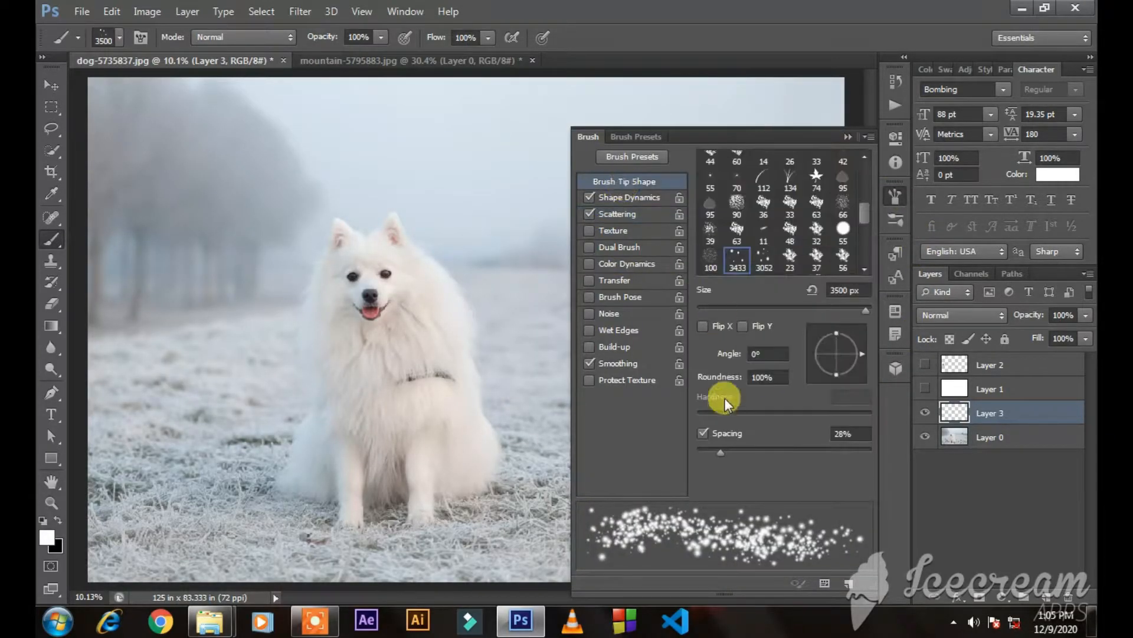
{"action": "left_click_drag", "start_coordinate": [722, 450], "coordinate": [749, 452]}
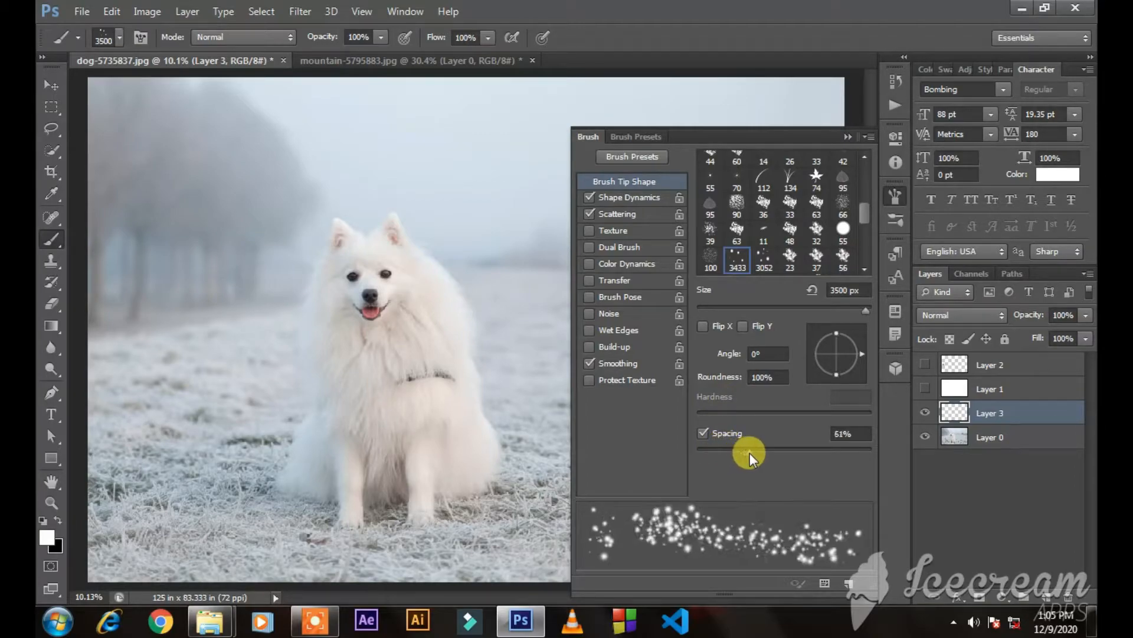
{"action": "left_click", "coordinate": [615, 202]}
{"action": "left_click_drag", "start_coordinate": [862, 177], "coordinate": [854, 177]}
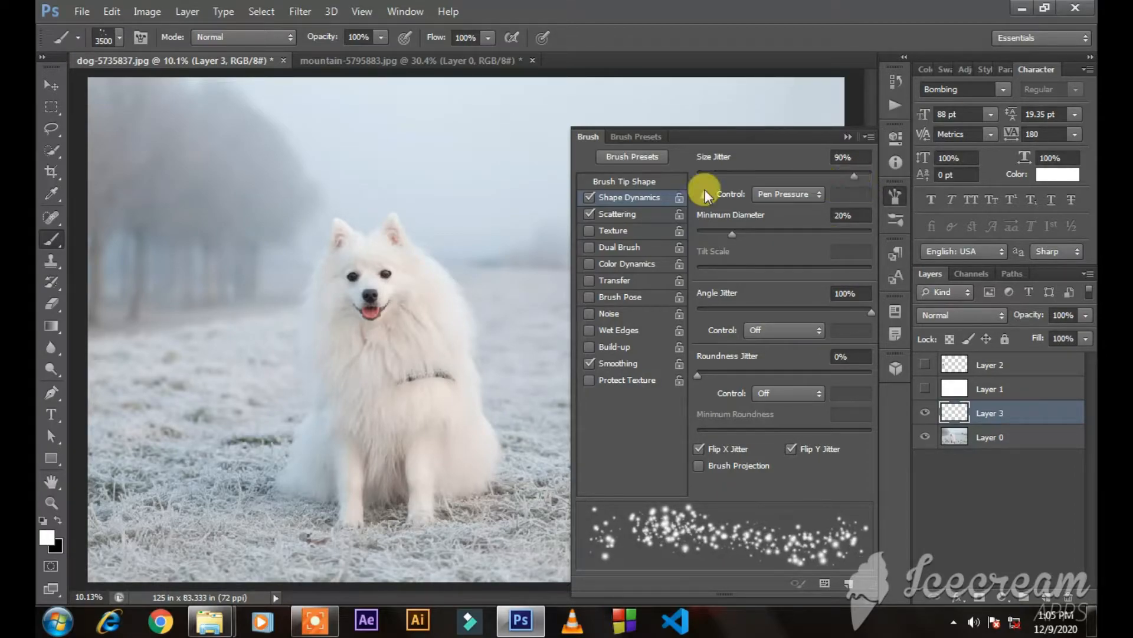
Set the brush's scatter to 129% and enable Transfer with 100% opacity jitter.
{"action": "left_click", "coordinate": [619, 214]}
{"action": "left_click_drag", "start_coordinate": [713, 176], "coordinate": [721, 175]}
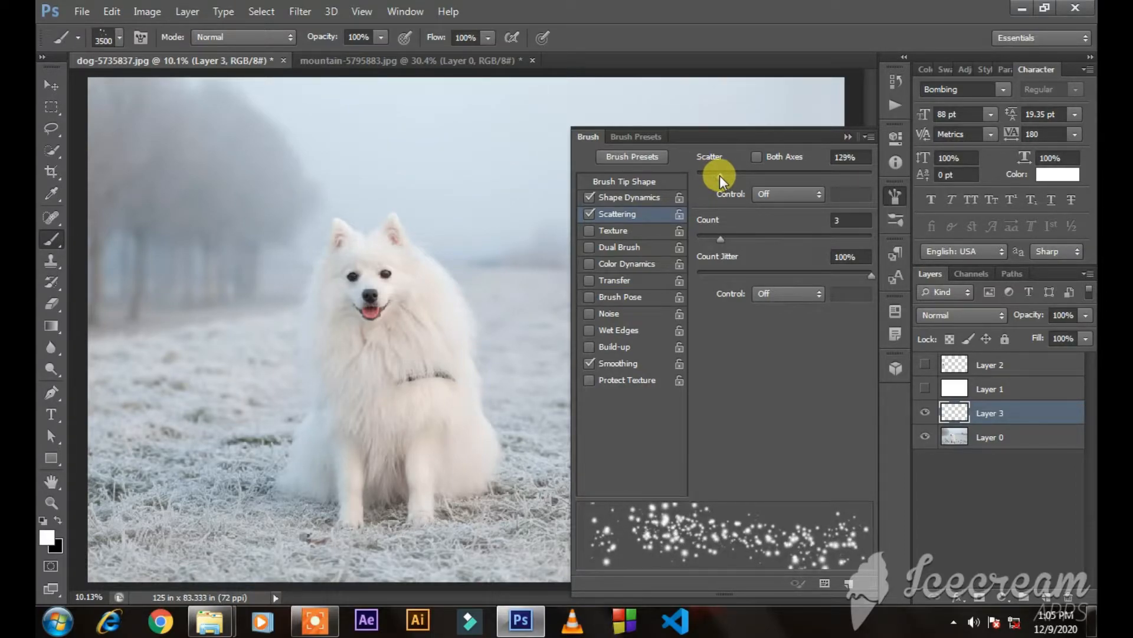
{"action": "left_click", "coordinate": [629, 280]}
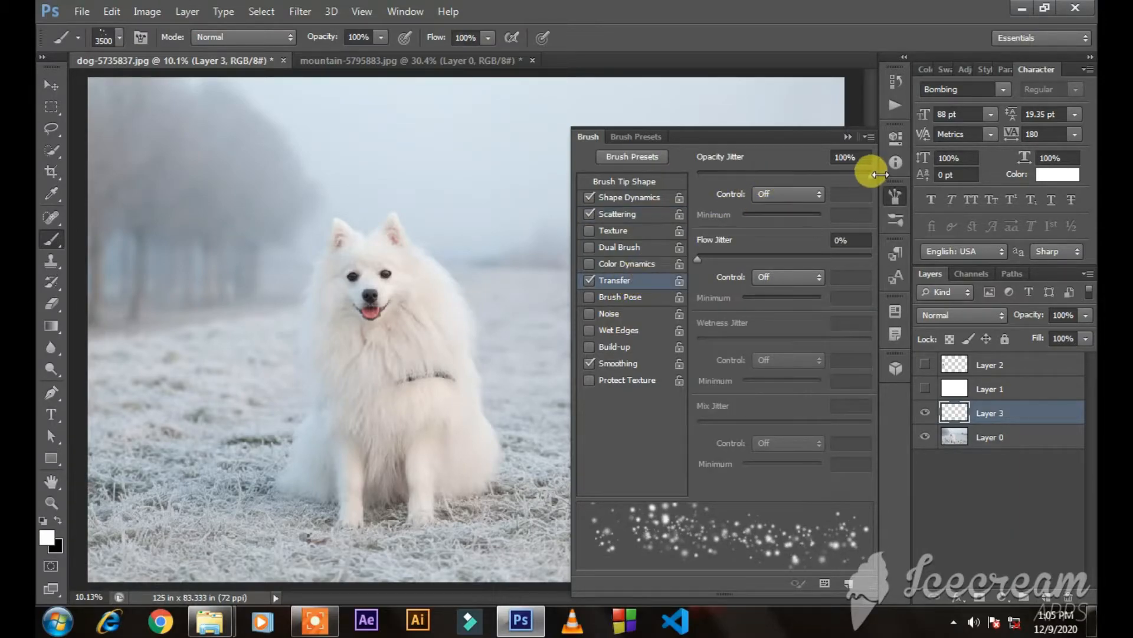
{"action": "left_click", "coordinate": [849, 137]}
Paint scattered white snow across the whole dog photo on Layer 3 and reduce the layer's opacity to 81%.
{"action": "left_click_drag", "start_coordinate": [122, 205], "coordinate": [101, 111]}
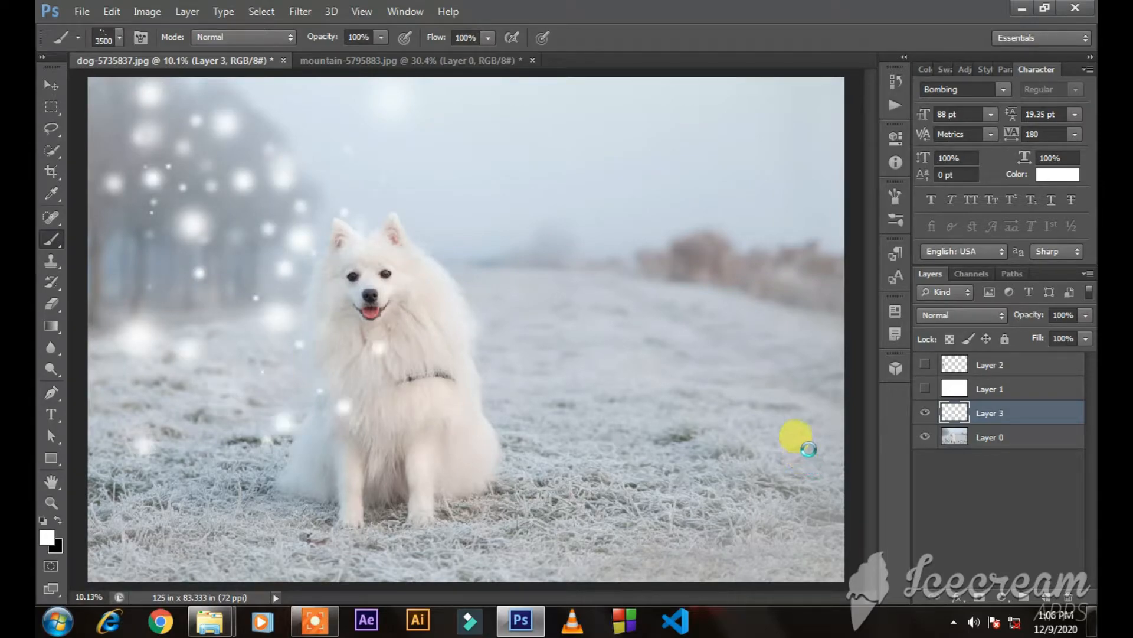
{"action": "mouse_move", "coordinate": [666, 283]}
{"action": "left_mouse_down"}
{"action": "mouse_move", "coordinate": [734, 435]}
{"action": "mouse_move", "coordinate": [612, 486]}
{"action": "mouse_move", "coordinate": [469, 388]}
{"action": "mouse_move", "coordinate": [473, 362]}
{"action": "mouse_move", "coordinate": [608, 350]}
{"action": "mouse_move", "coordinate": [564, 433]}
{"action": "mouse_move", "coordinate": [424, 378]}
{"action": "mouse_move", "coordinate": [550, 426]}
{"action": "mouse_move", "coordinate": [368, 432]}
{"action": "mouse_move", "coordinate": [298, 190]}
{"action": "mouse_move", "coordinate": [455, 235]}
{"action": "mouse_move", "coordinate": [582, 73]}
{"action": "mouse_move", "coordinate": [868, 170]}
{"action": "mouse_move", "coordinate": [754, 195]}
{"action": "mouse_move", "coordinate": [870, 319]}
{"action": "mouse_move", "coordinate": [302, 450]}
{"action": "left_mouse_up"}
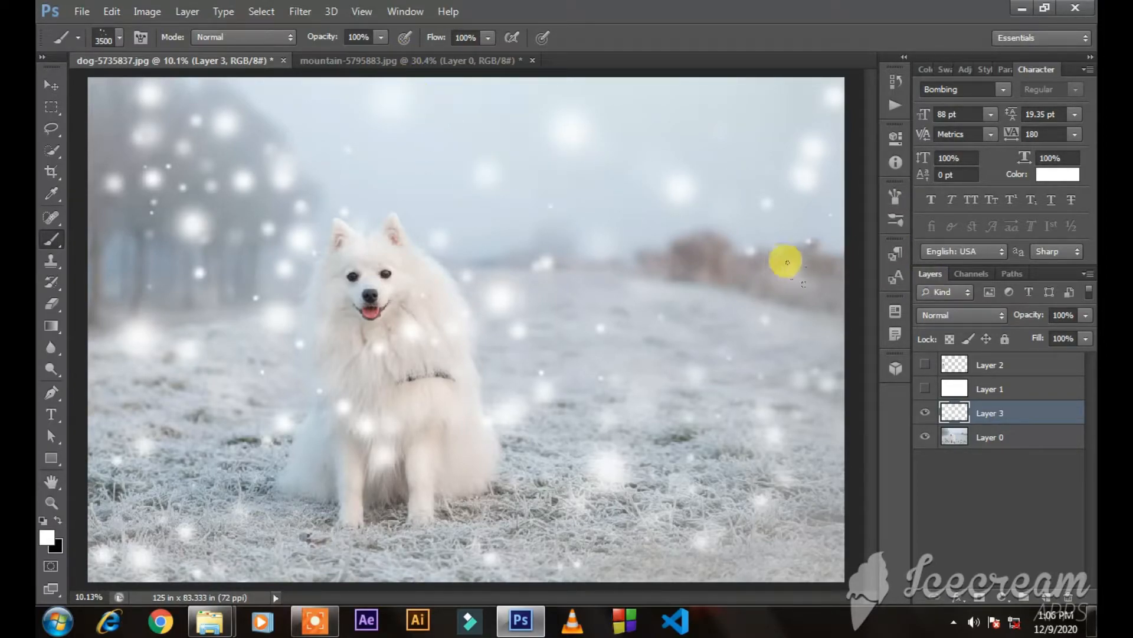
{"action": "mouse_move", "coordinate": [712, 260]}
{"action": "left_mouse_down"}
{"action": "mouse_move", "coordinate": [716, 336]}
{"action": "mouse_move", "coordinate": [849, 381]}
{"action": "left_mouse_up"}
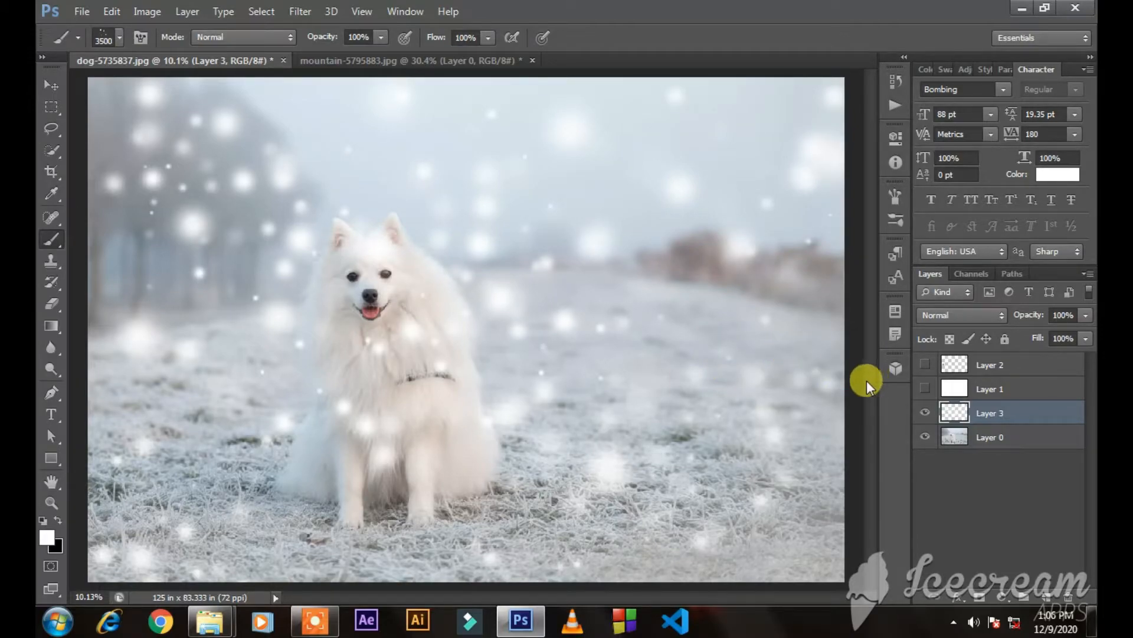
{"action": "left_click_drag", "start_coordinate": [1026, 317], "coordinate": [980, 335]}
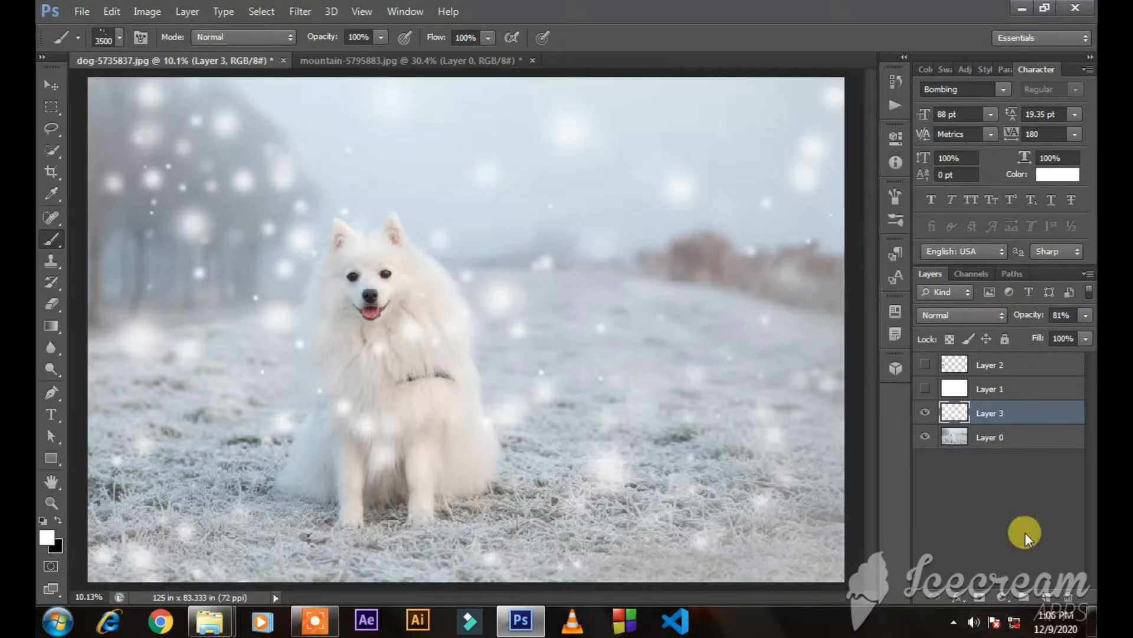
Add a new layer above Layer 3 and paint smaller snowflakes across the photo with the brush reduced to about 1800 px.
{"action": "left_click", "coordinate": [1045, 593]}
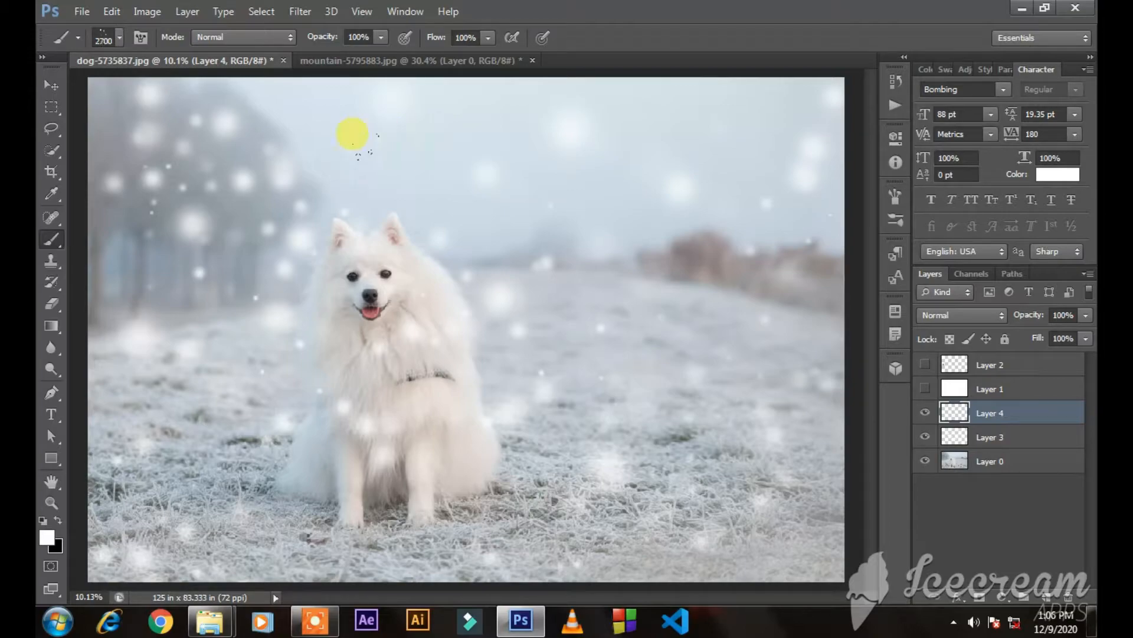
{"action": "key", "text": "bracketleft"}
{"action": "key", "text": "bracketleft"}
{"action": "key", "text": "bracketleft"}
{"action": "key", "text": "bracketleft"}
{"action": "key", "text": "bracketleft"}
{"action": "key", "text": "bracketleft"}
{"action": "key", "text": "bracketleft"}
{"action": "key", "text": "bracketleft"}
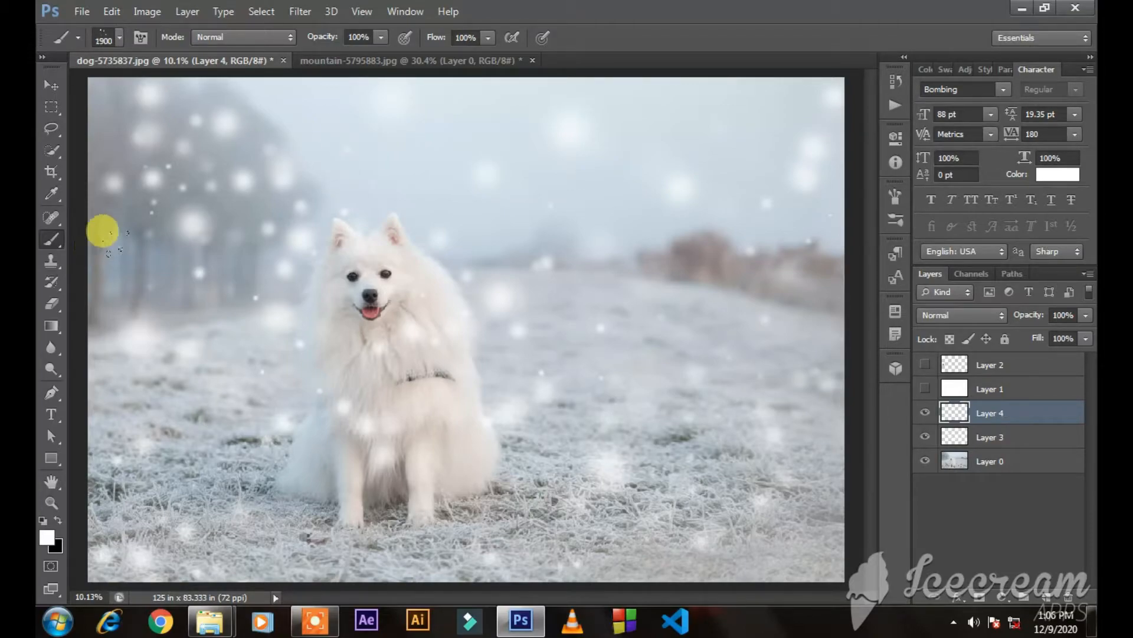
{"action": "left_click_drag", "start_coordinate": [236, 441], "coordinate": [346, 473]}
{"action": "mouse_move", "coordinate": [552, 127]}
{"action": "left_mouse_down"}
{"action": "mouse_move", "coordinate": [726, 248]}
{"action": "mouse_move", "coordinate": [640, 379]}
{"action": "mouse_move", "coordinate": [529, 298]}
{"action": "mouse_move", "coordinate": [311, 101]}
{"action": "mouse_move", "coordinate": [585, 319]}
{"action": "mouse_move", "coordinate": [551, 361]}
{"action": "mouse_move", "coordinate": [119, 519]}
{"action": "mouse_move", "coordinate": [81, 470]}
{"action": "mouse_move", "coordinate": [511, 504]}
{"action": "mouse_move", "coordinate": [784, 453]}
{"action": "left_mouse_up"}
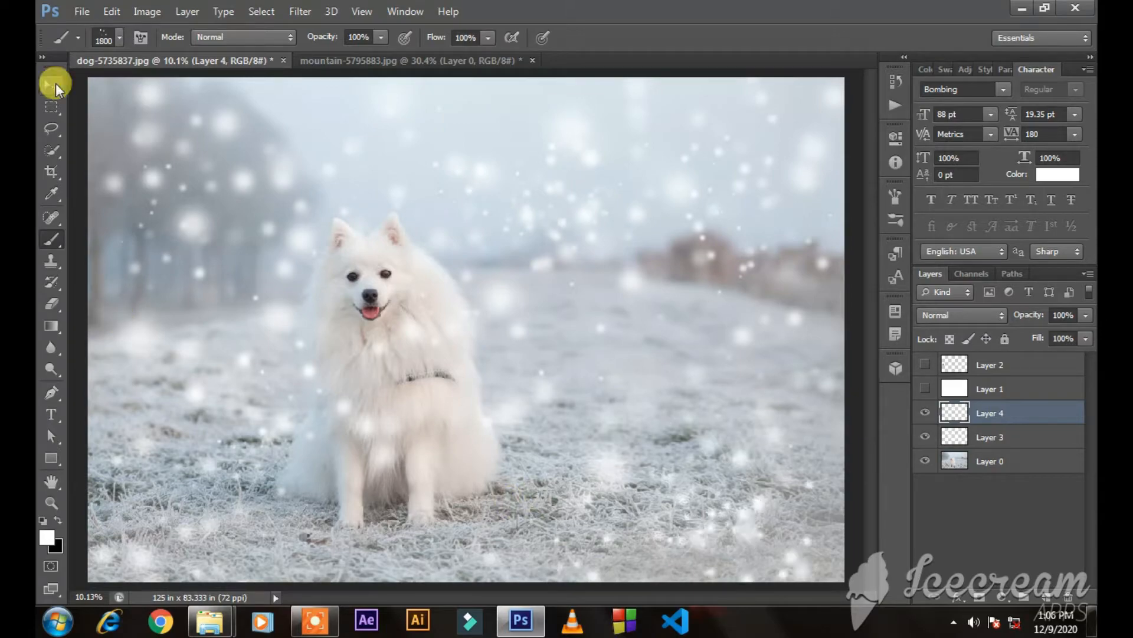
Group Layer 3 and Layer 4, and toggle the group's visibility to compare the photo with and without snow.
{"action": "left_click", "coordinate": [56, 84]}
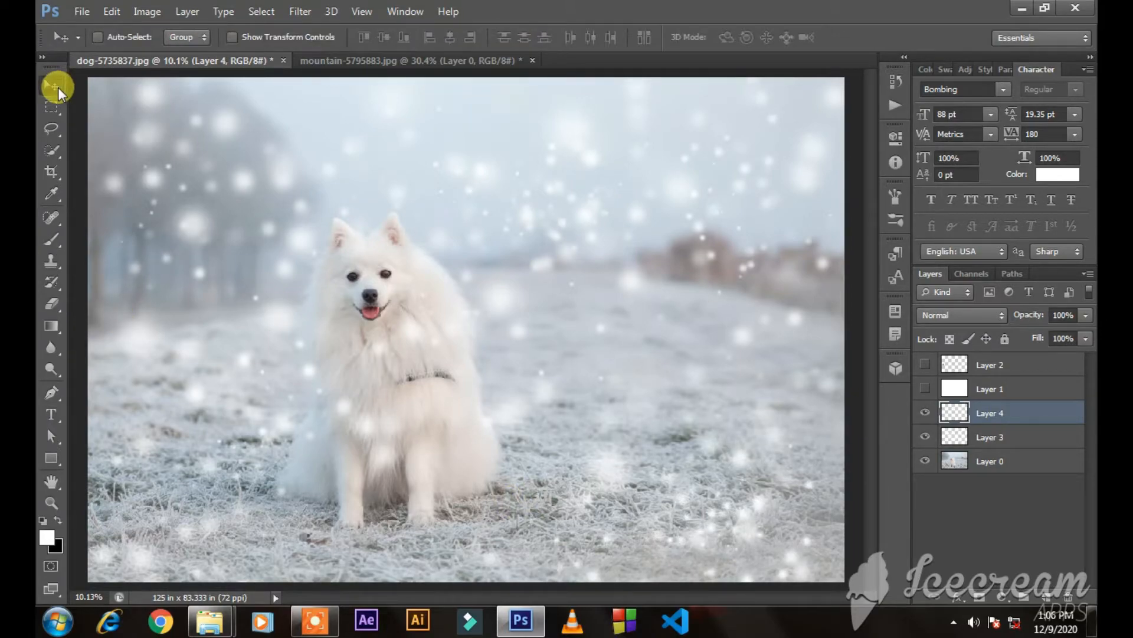
{"action": "left_click", "coordinate": [1039, 441], "text": "shift"}
{"action": "key", "text": "ctrl+g"}
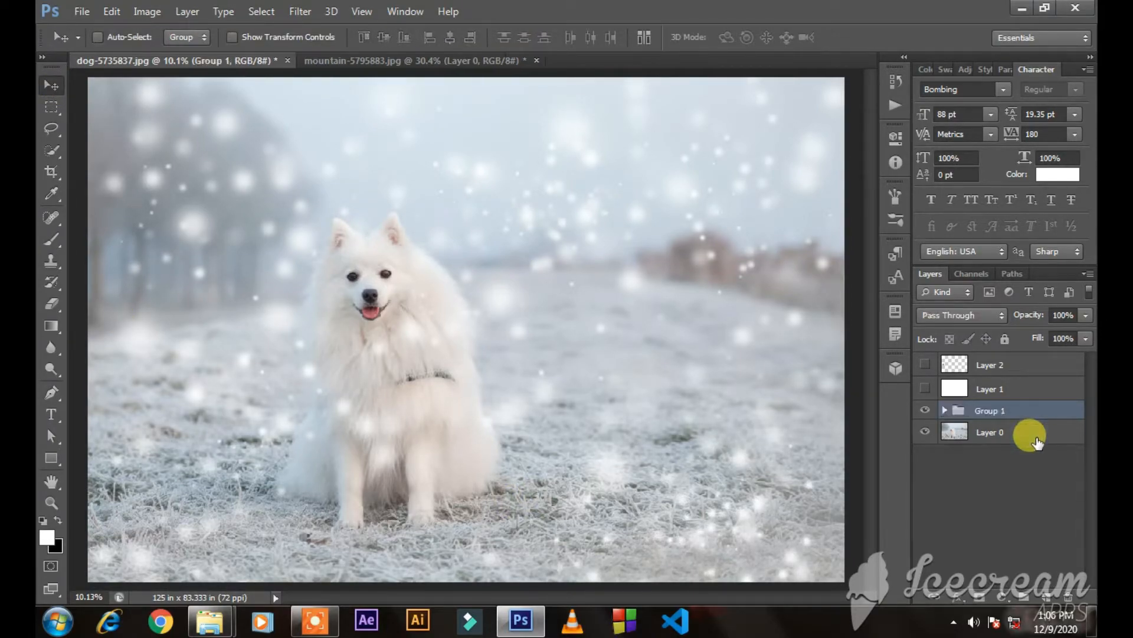
{"action": "left_click", "coordinate": [925, 410]}
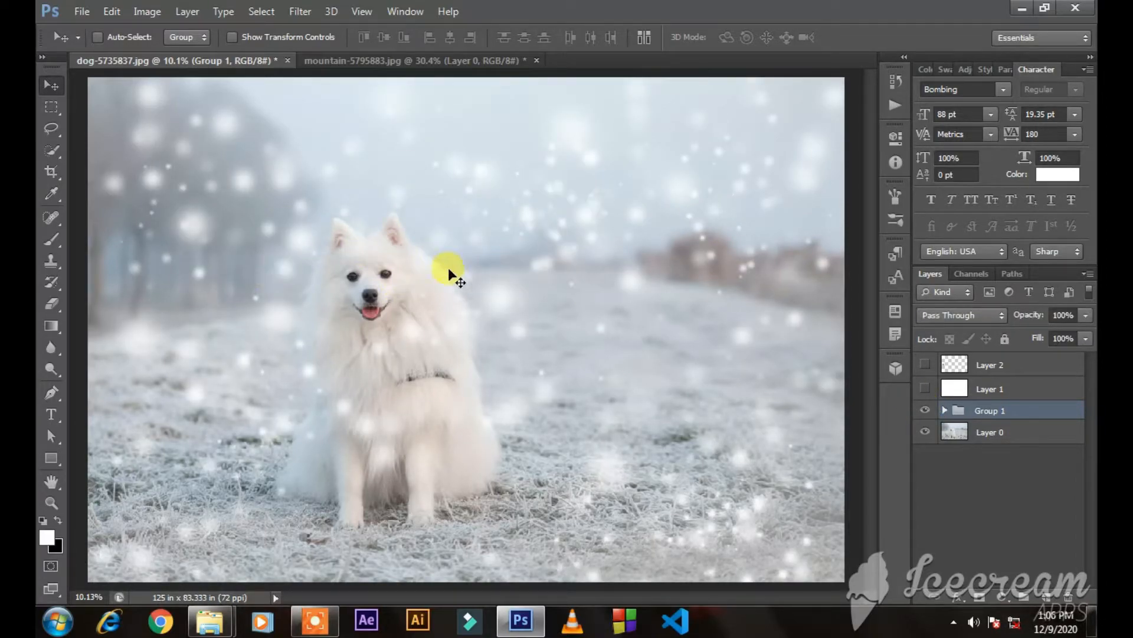
Add a Gradient Map adjustment layer above Group 1 using the SG Duotone 09 gradient preset.
{"action": "left_click", "coordinate": [1002, 595]}
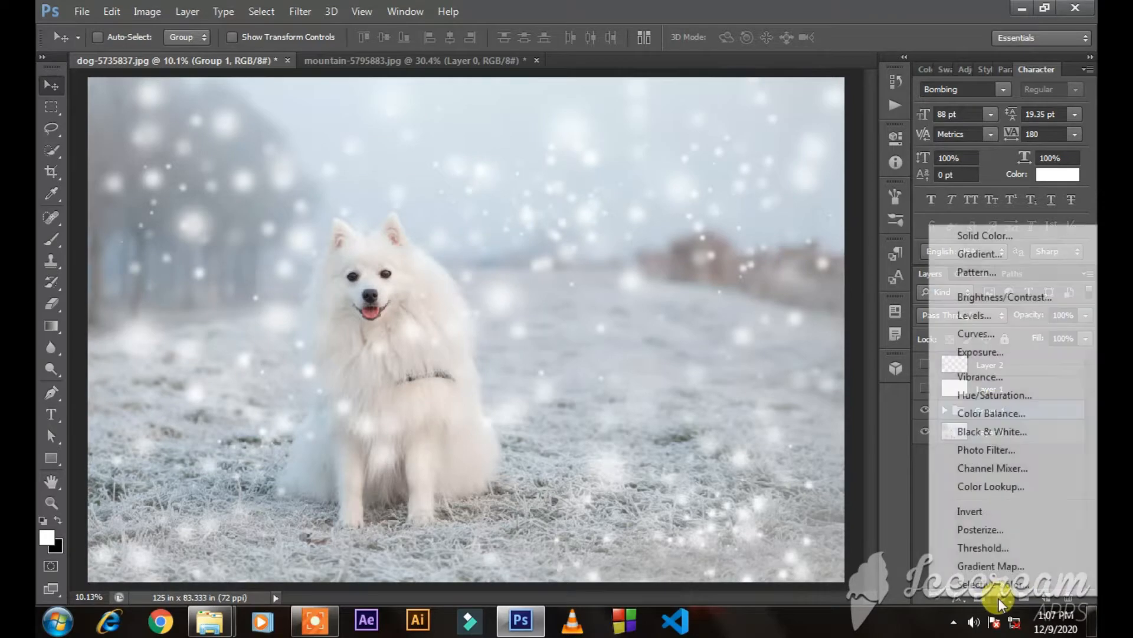
{"action": "left_click", "coordinate": [1011, 565]}
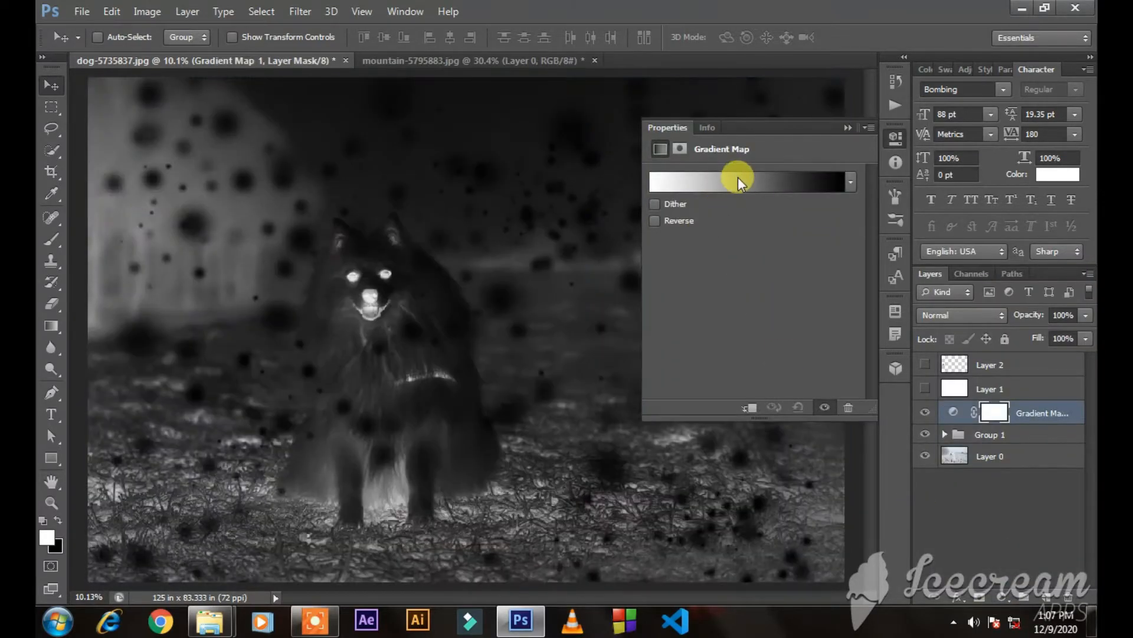
{"action": "left_click", "coordinate": [738, 181]}
{"action": "left_click_drag", "start_coordinate": [604, 86], "coordinate": [799, 102]}
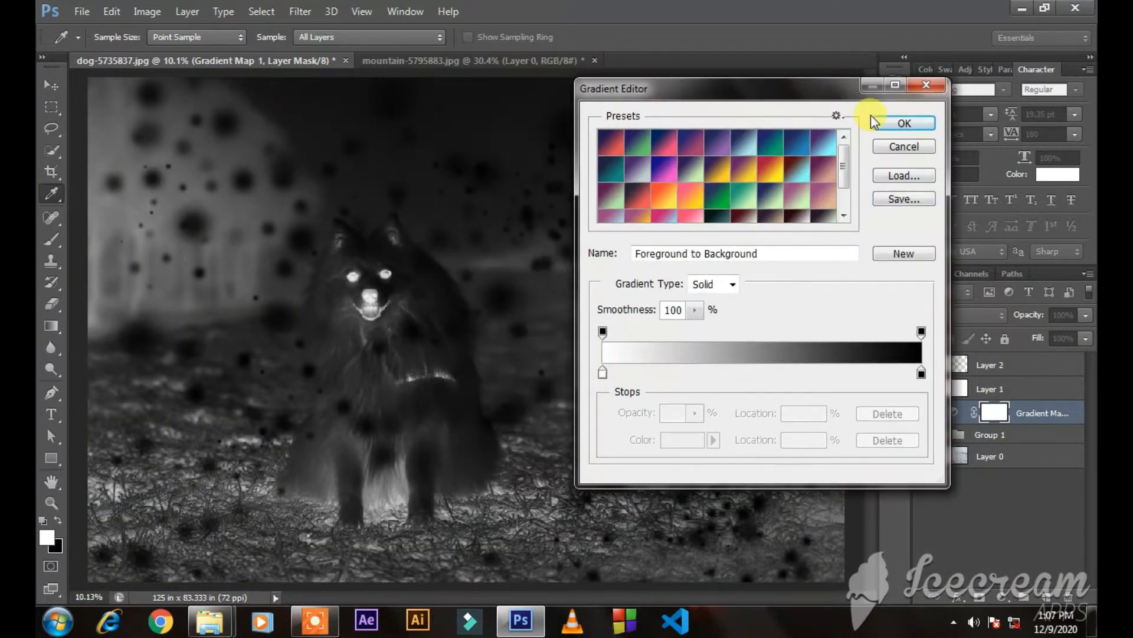
{"action": "left_click", "coordinate": [745, 193]}
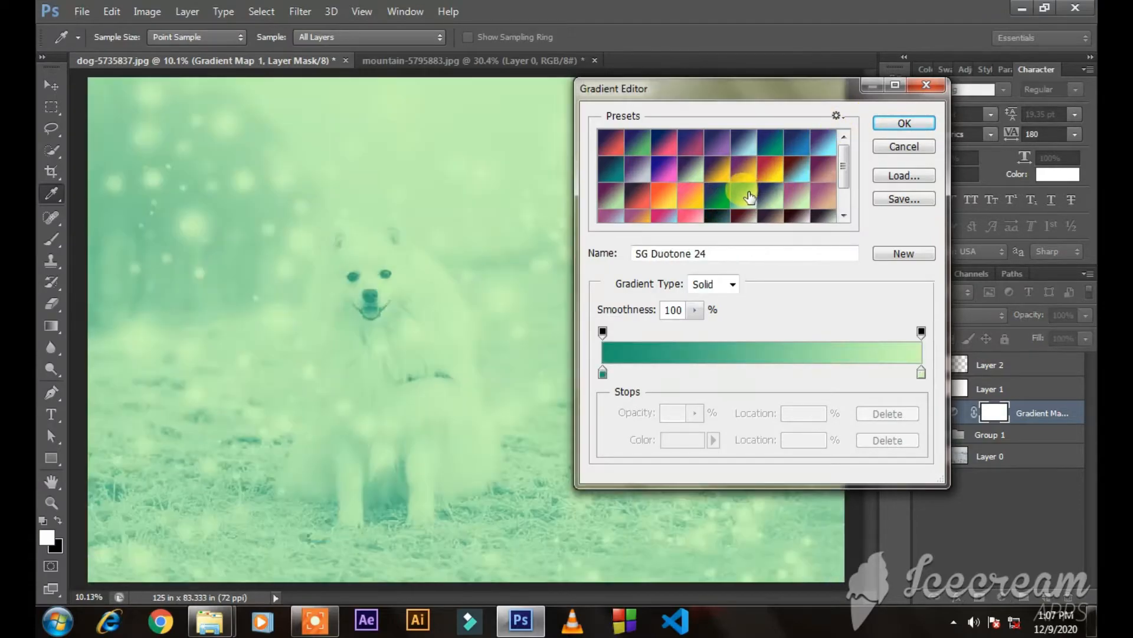
{"action": "left_click", "coordinate": [679, 196]}
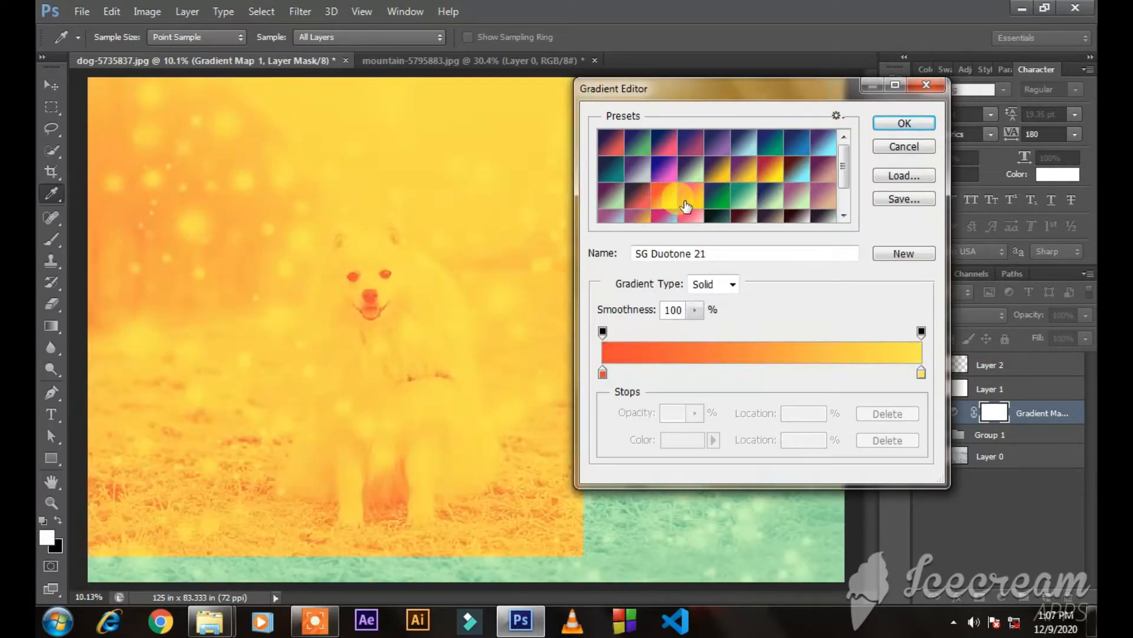
{"action": "left_click", "coordinate": [748, 140]}
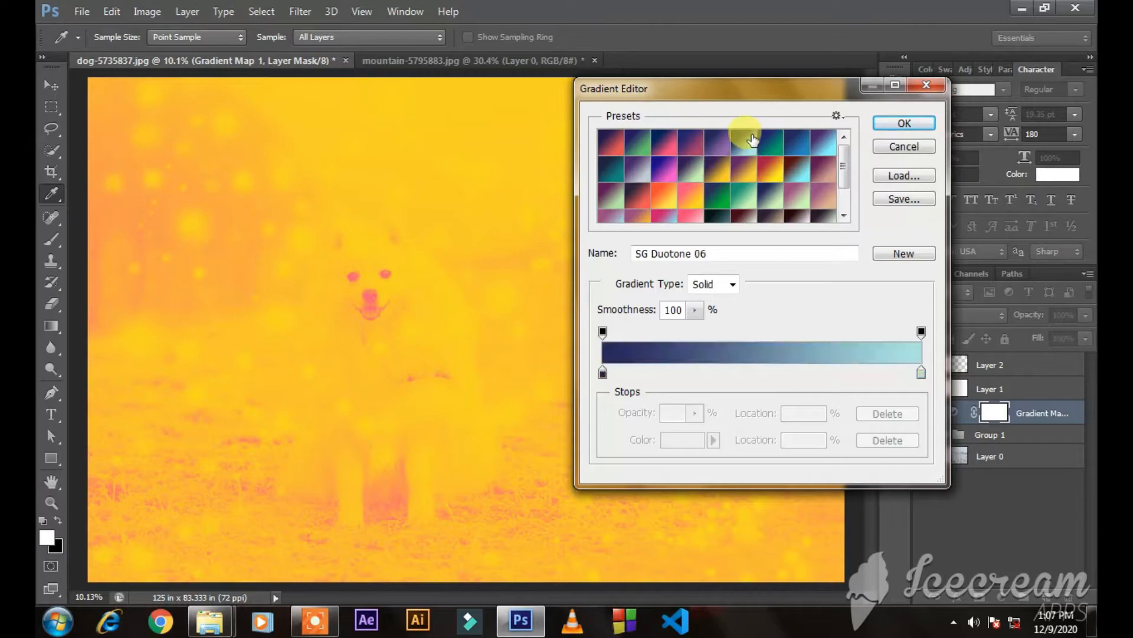
{"action": "left_click", "coordinate": [825, 142]}
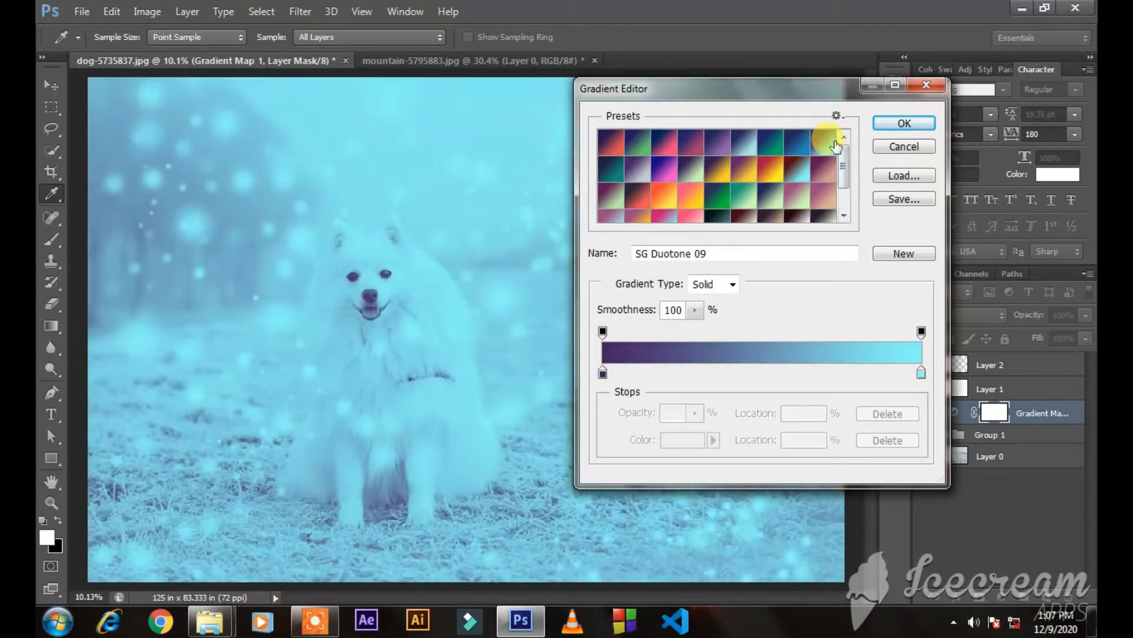
{"action": "left_click", "coordinate": [903, 123]}
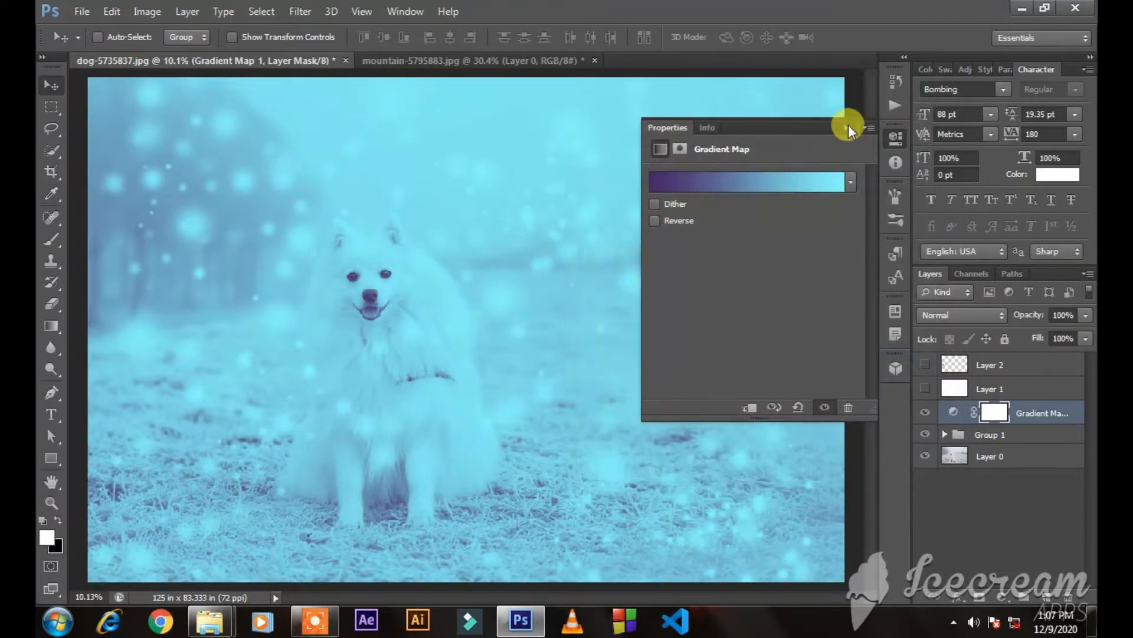
{"action": "left_click", "coordinate": [848, 121]}
Set the Gradient Map layer's blend mode to Overlay and reduce its opacity.
{"action": "left_click", "coordinate": [951, 314]}
{"action": "left_click", "coordinate": [947, 206]}
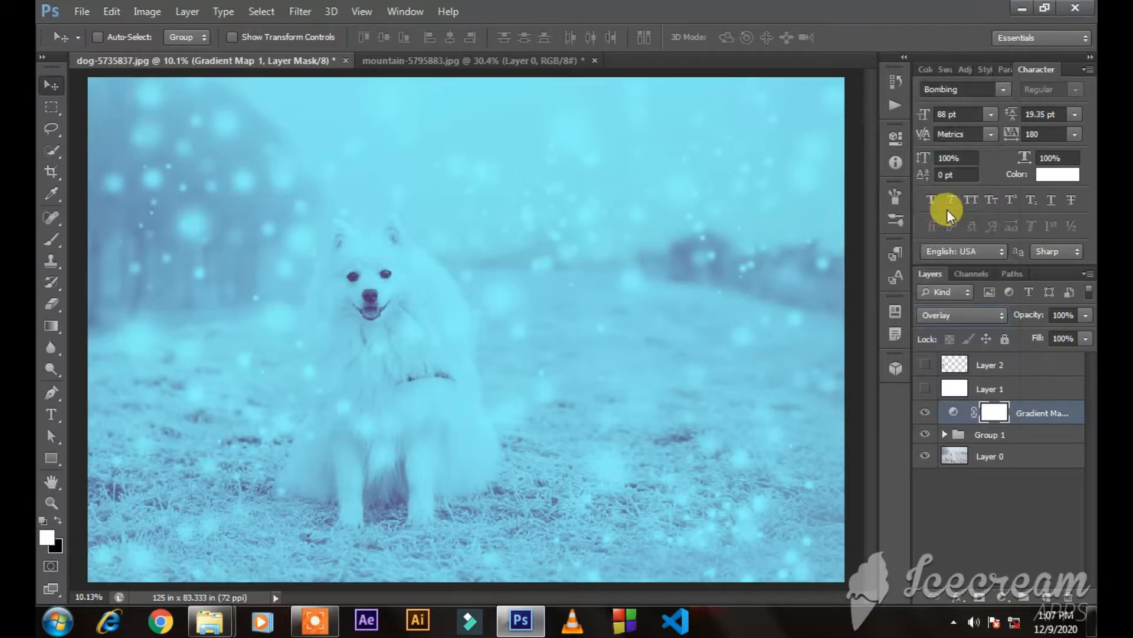
{"action": "left_click_drag", "start_coordinate": [1027, 315], "coordinate": [1000, 315]}
Add a Color Lookup adjustment layer above the Gradient Map, try HorrorBlue.3DL, and settle on the FoggyNight.3DL lookup file.
{"action": "left_click", "coordinate": [1005, 602]}
{"action": "left_click", "coordinate": [974, 488]}
{"action": "left_click", "coordinate": [831, 177]}
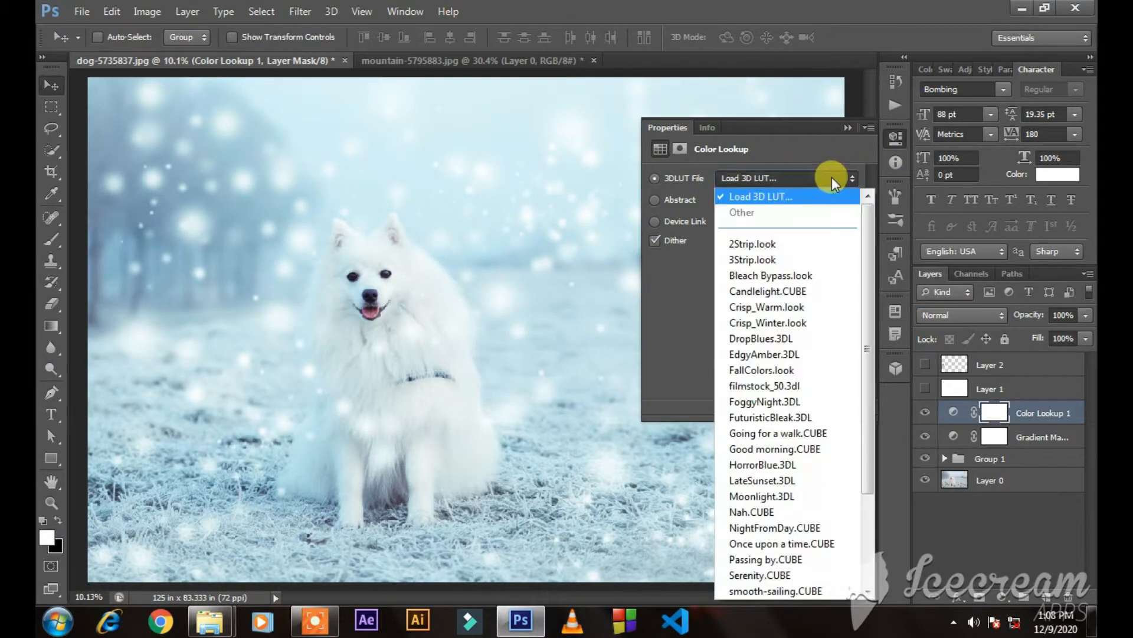
{"action": "left_click", "coordinate": [797, 466]}
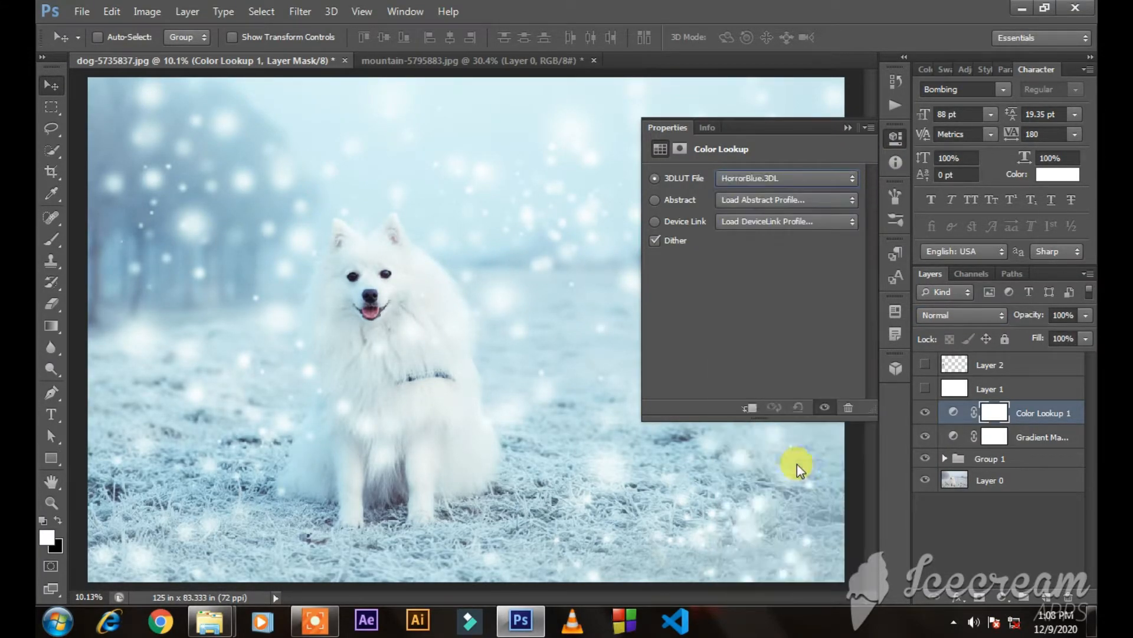
{"action": "left_click", "coordinate": [814, 179]}
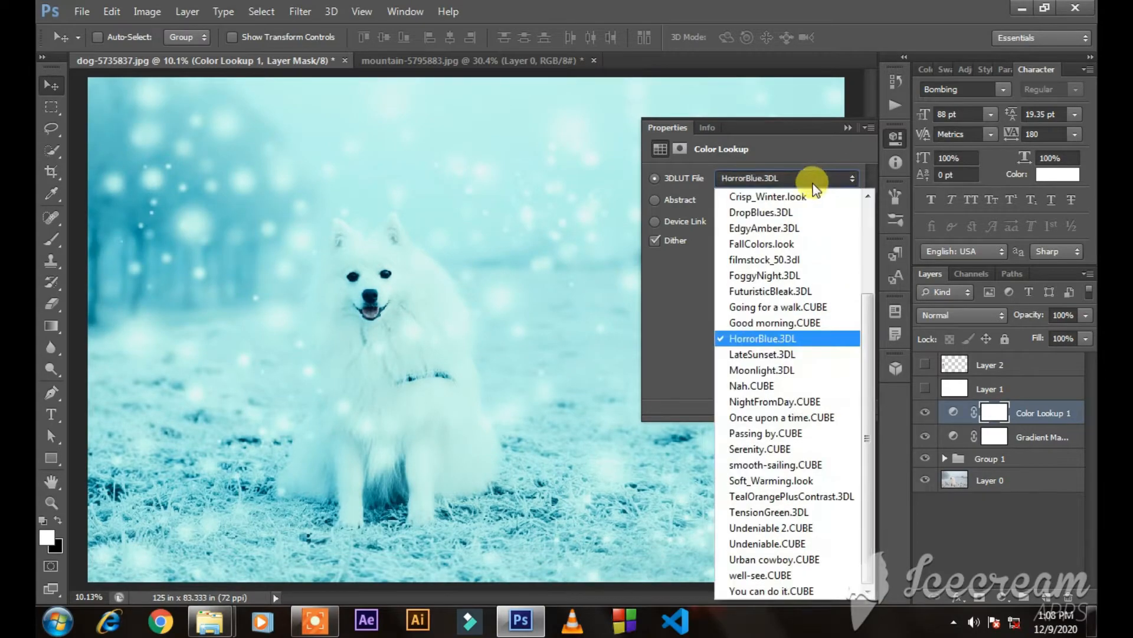
{"action": "left_click", "coordinate": [816, 275]}
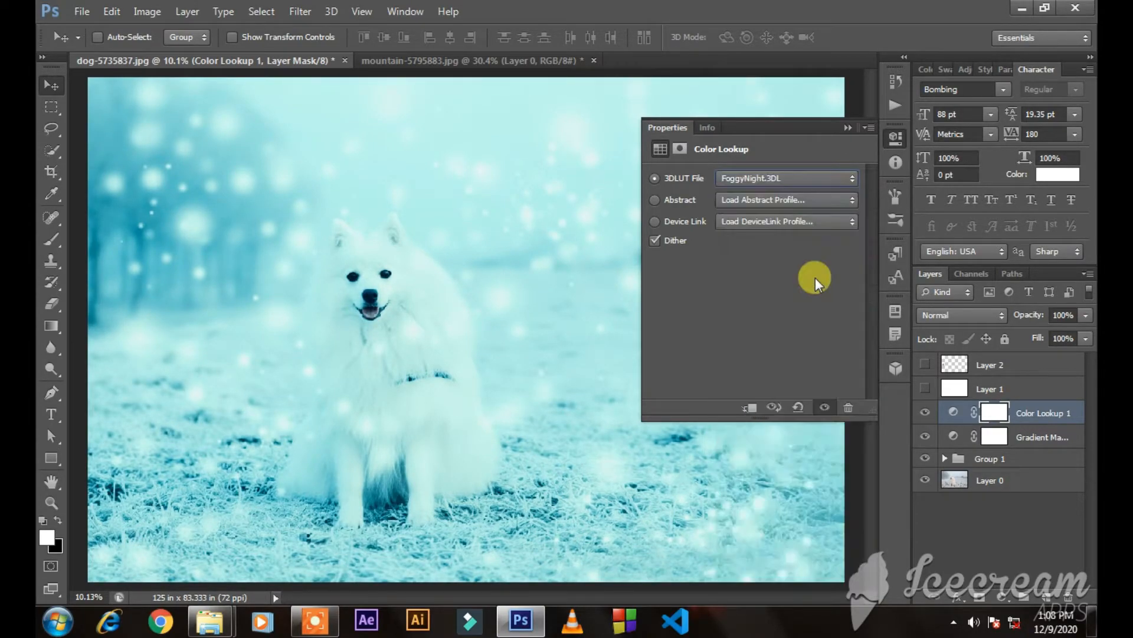
{"action": "left_click", "coordinate": [845, 127]}
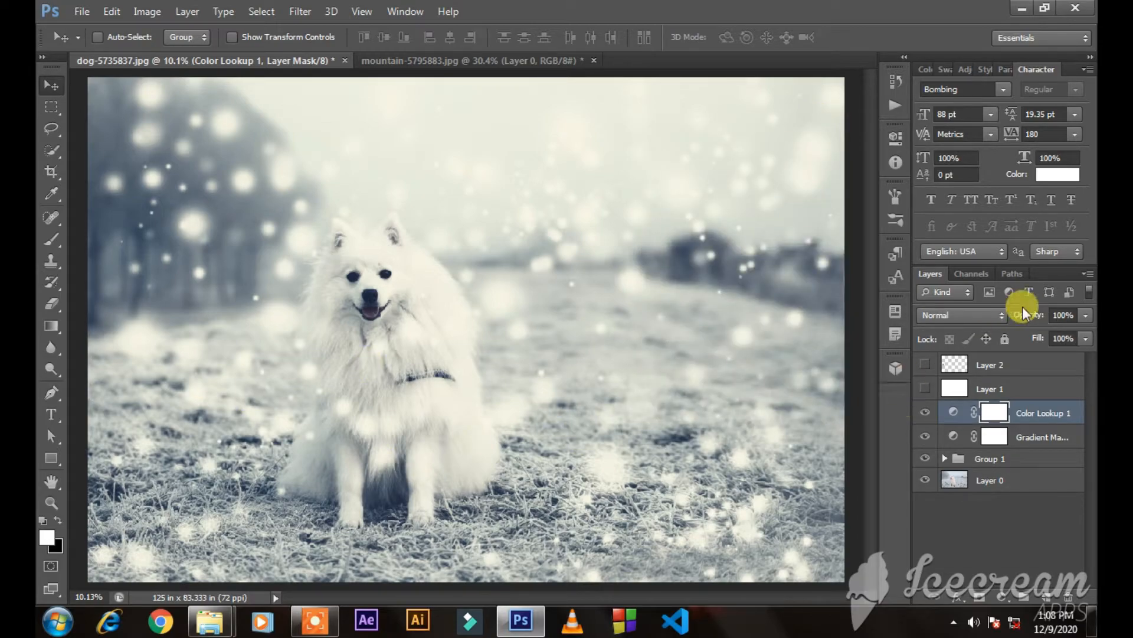
Blend the Color Lookup layer with Multiply at 51% opacity, and set the Gradient Map layer's opacity to 38%.
{"action": "left_click", "coordinate": [980, 315]}
{"action": "left_click", "coordinate": [970, 214]}
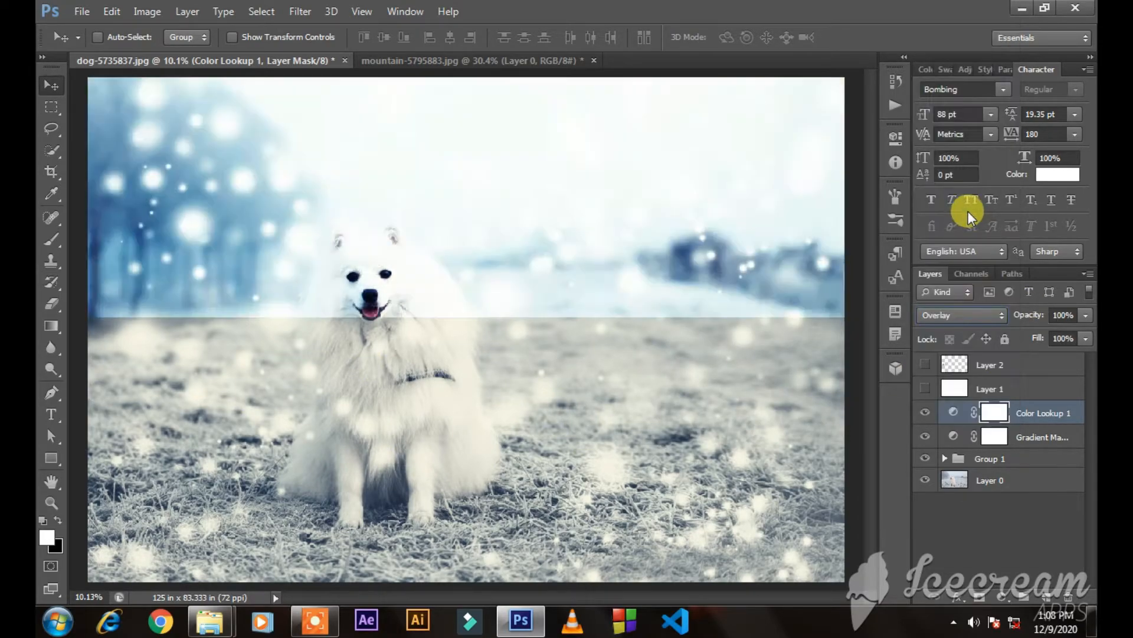
{"action": "left_click", "coordinate": [961, 318]}
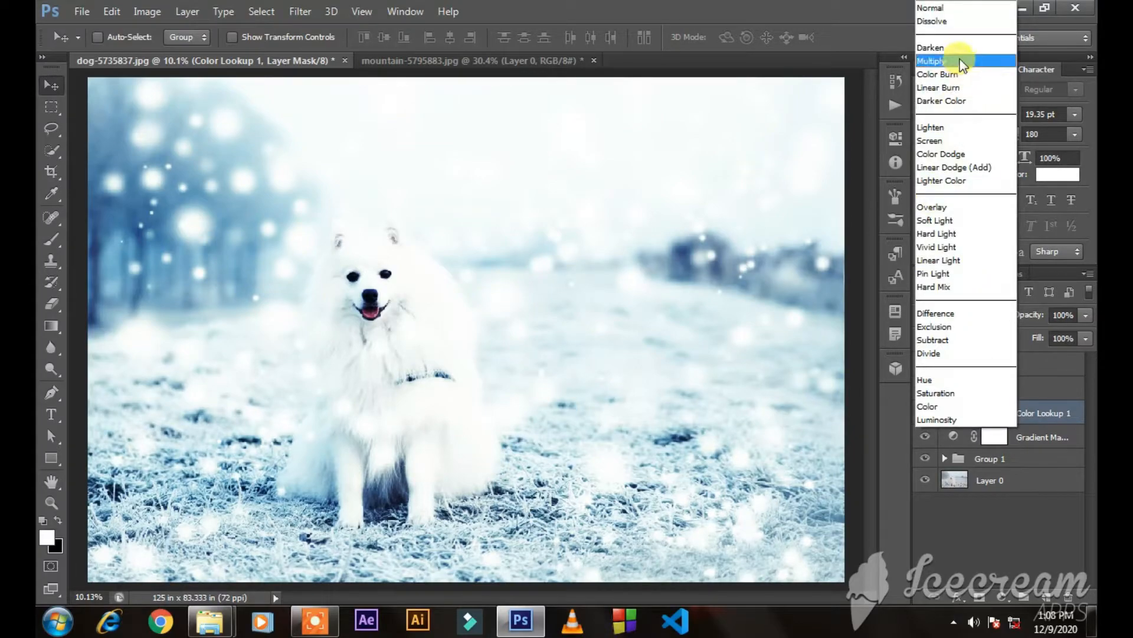
{"action": "left_click", "coordinate": [943, 56]}
{"action": "left_click_drag", "start_coordinate": [1037, 314], "coordinate": [991, 308]}
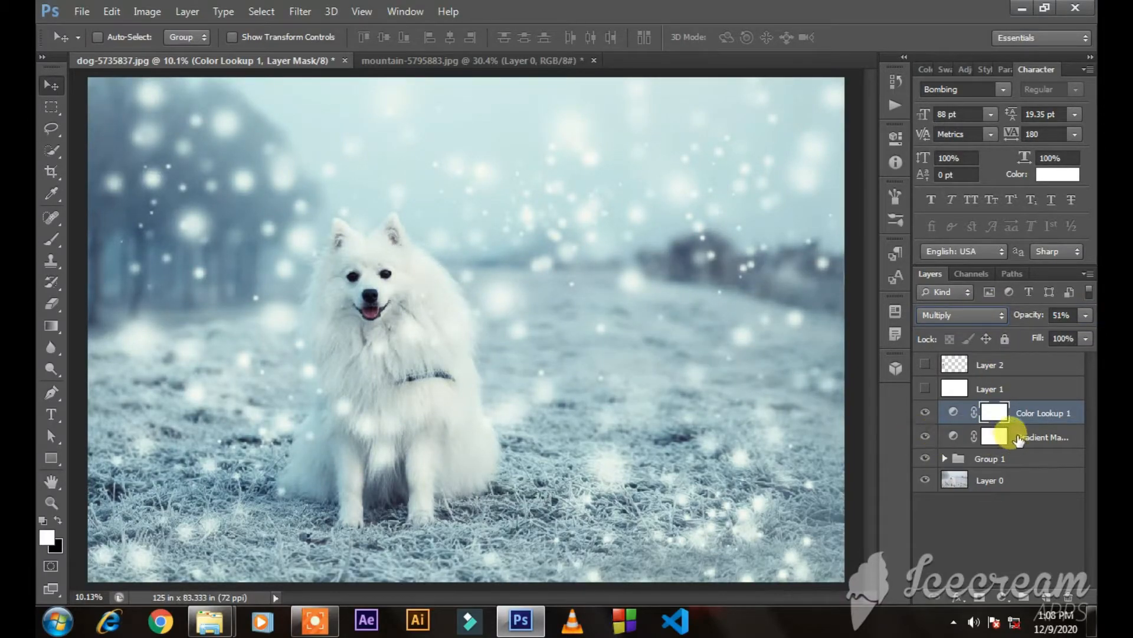
{"action": "left_click", "coordinate": [1001, 437]}
{"action": "left_click_drag", "start_coordinate": [1027, 318], "coordinate": [999, 316]}
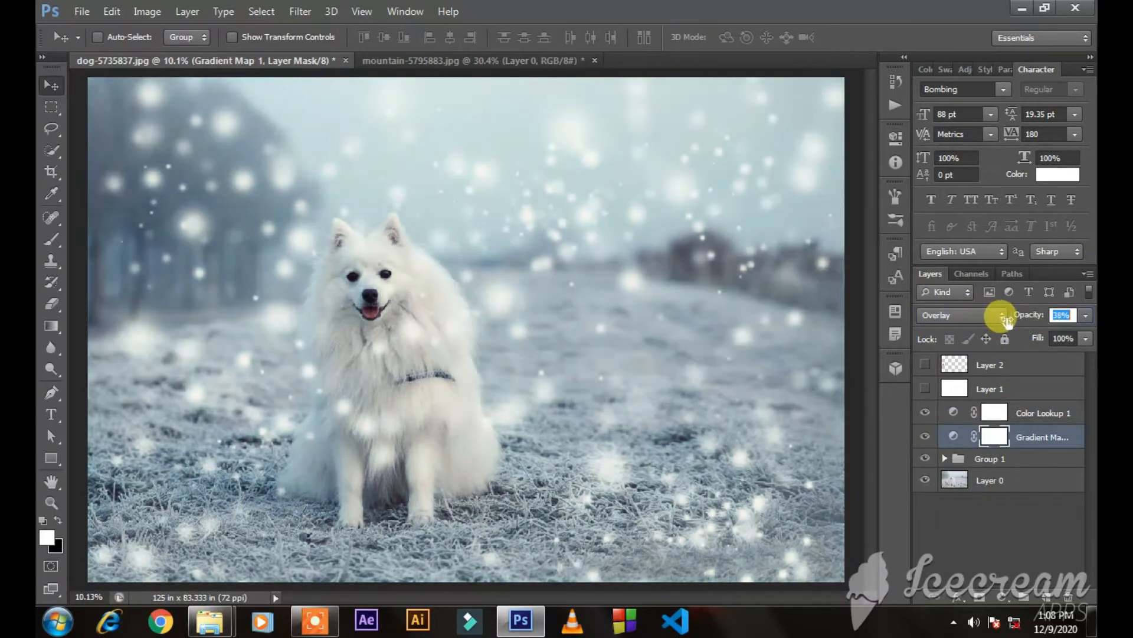
Group the Color Lookup and Gradient Map layers, rename the snow group CB, and name the new adjustment group A.
{"action": "left_click", "coordinate": [1027, 412]}
{"action": "left_click", "coordinate": [1032, 437], "text": "shift"}
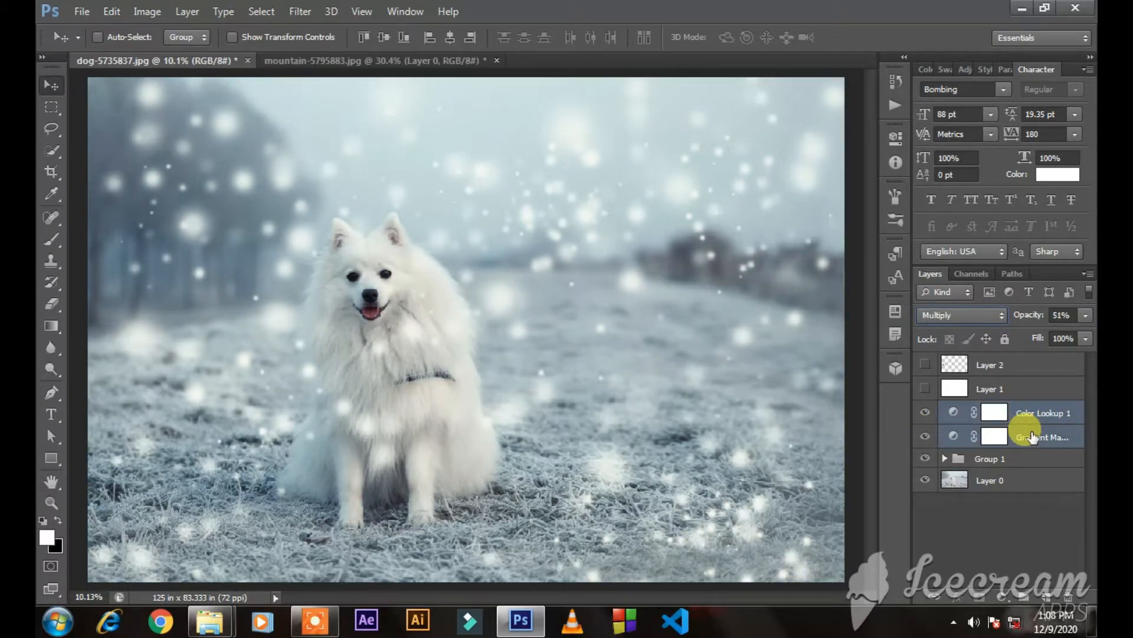
{"action": "key", "text": "ctrl+g"}
{"action": "double_click", "coordinate": [988, 429]}
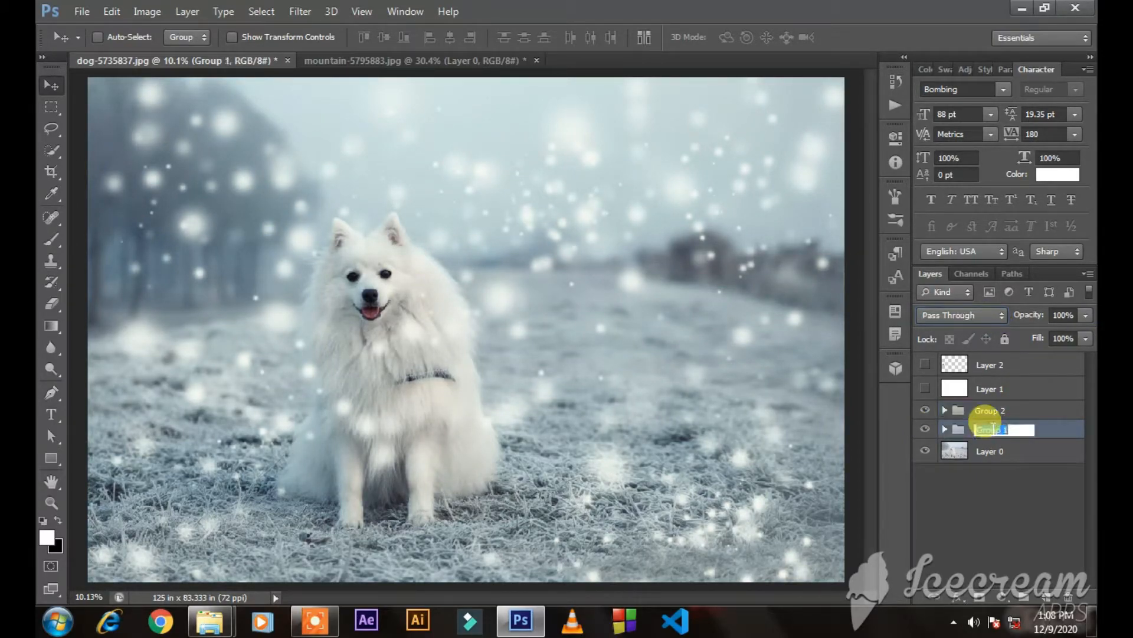
{"action": "type", "text": "CB"}
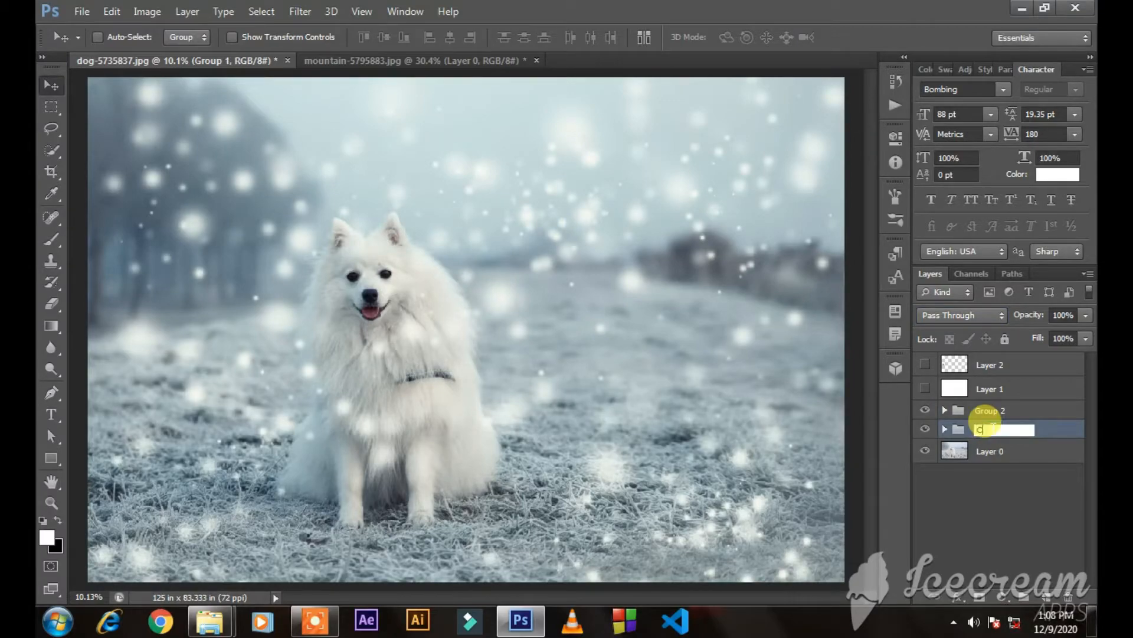
{"action": "double_click", "coordinate": [990, 410]}
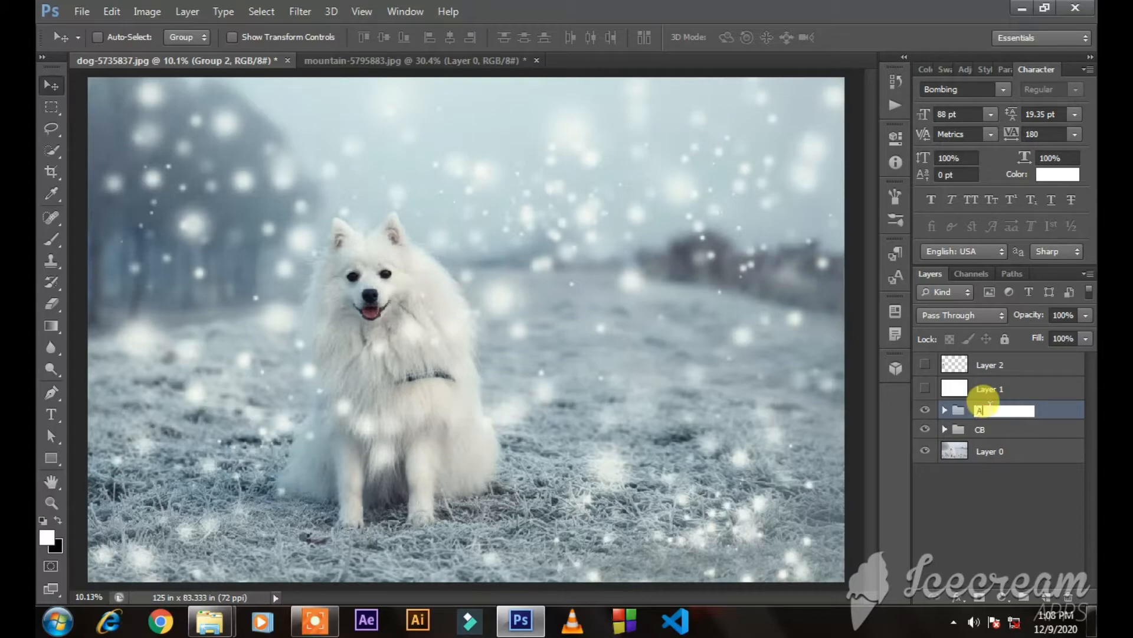
{"action": "type", "text": "A"}
{"action": "key", "text": "Return"}
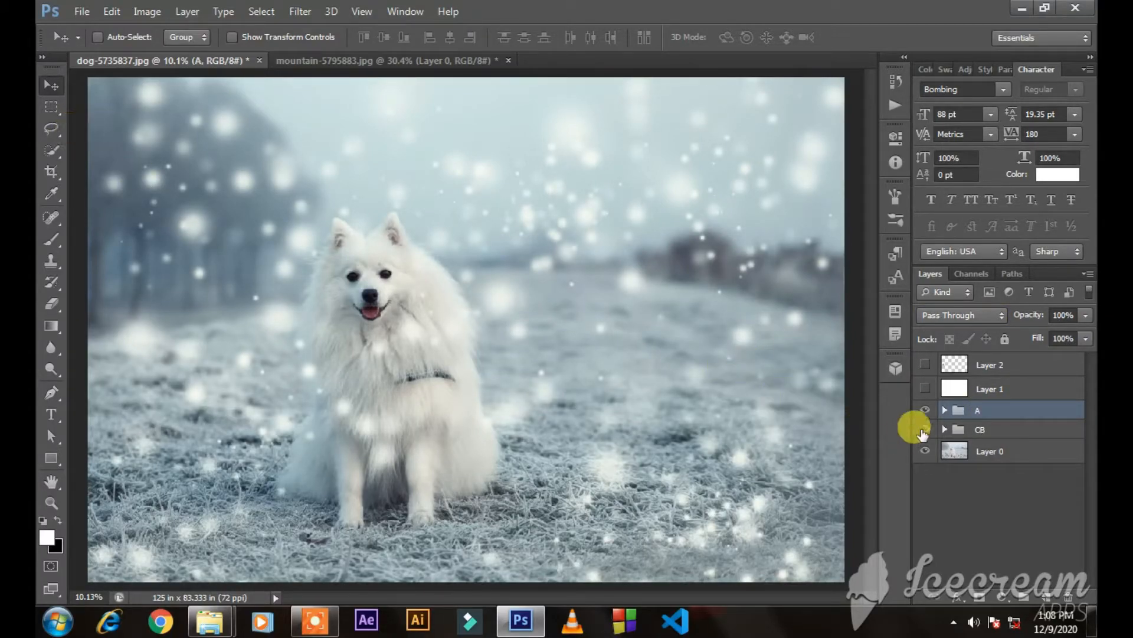
Toggle the visibility of groups CB and A to compare the photo with and without the snow and color grading.
{"action": "left_click", "coordinate": [925, 429]}
{"action": "left_click", "coordinate": [927, 408]}
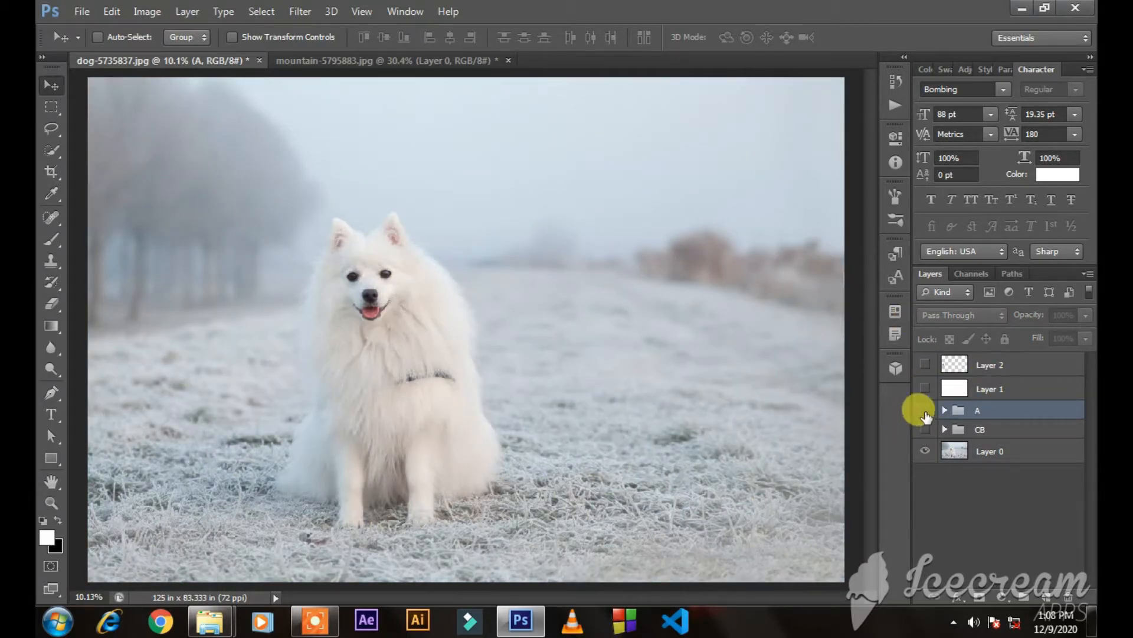
{"action": "left_click", "coordinate": [925, 429]}
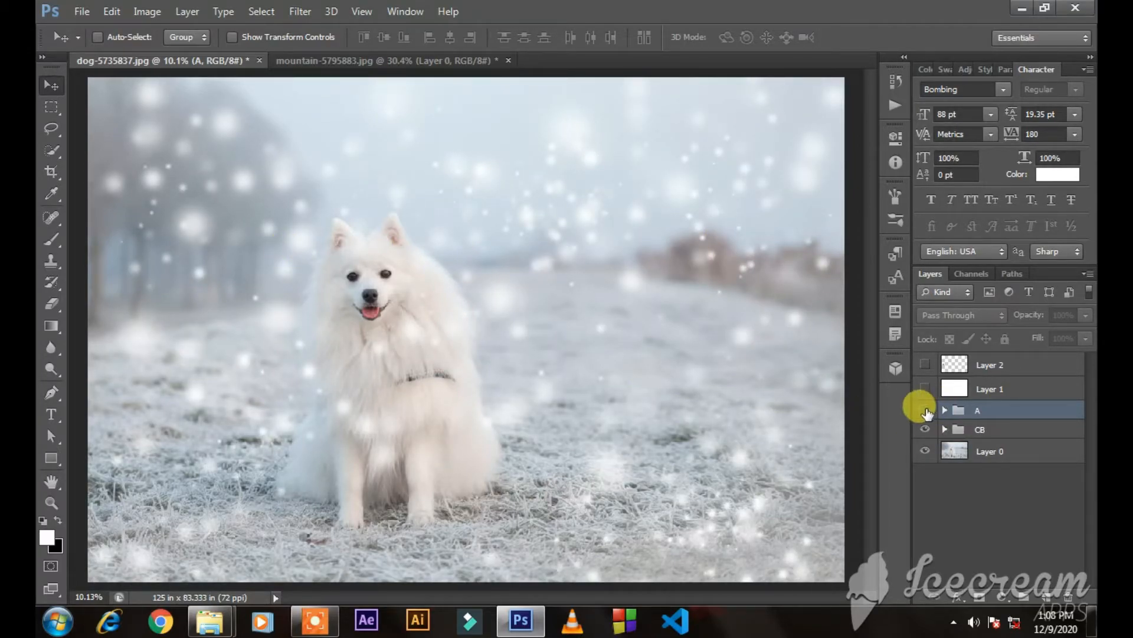
{"action": "left_click", "coordinate": [926, 411]}
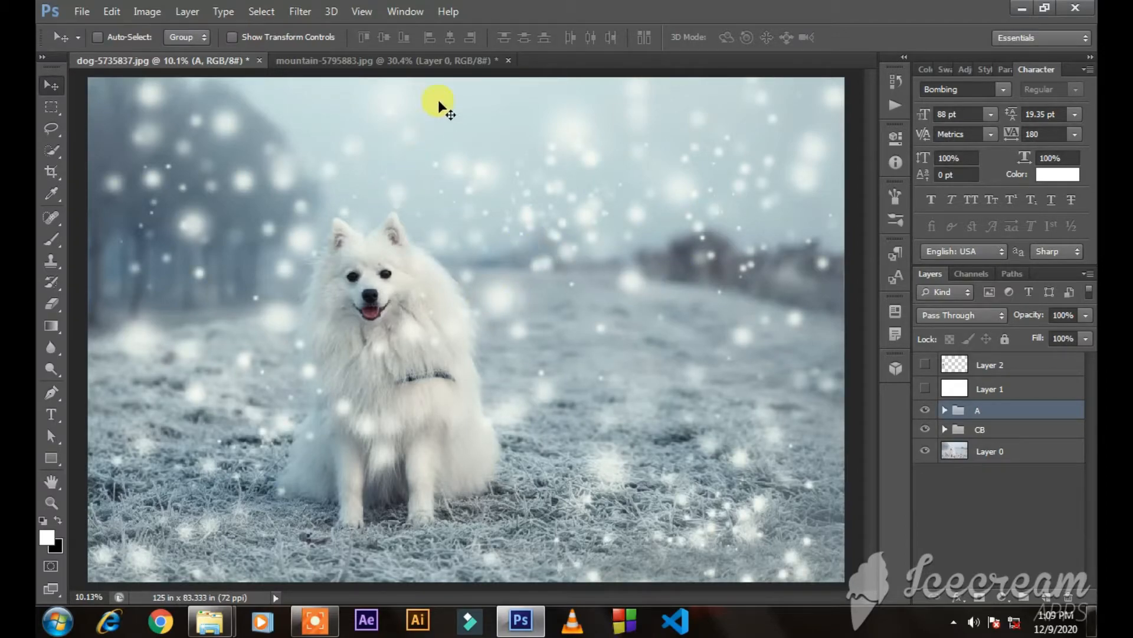
In the mountain-5795883.jpg document, add a layer filled with white and a new empty layer above it.
{"action": "left_click", "coordinate": [423, 60]}
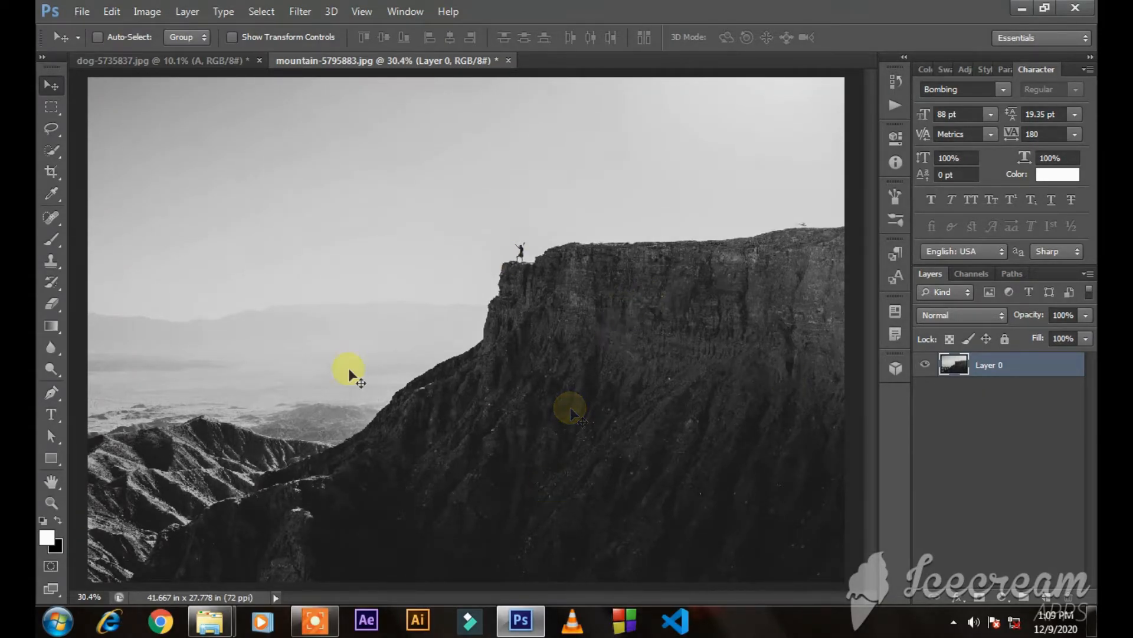
{"action": "left_click", "coordinate": [1045, 598]}
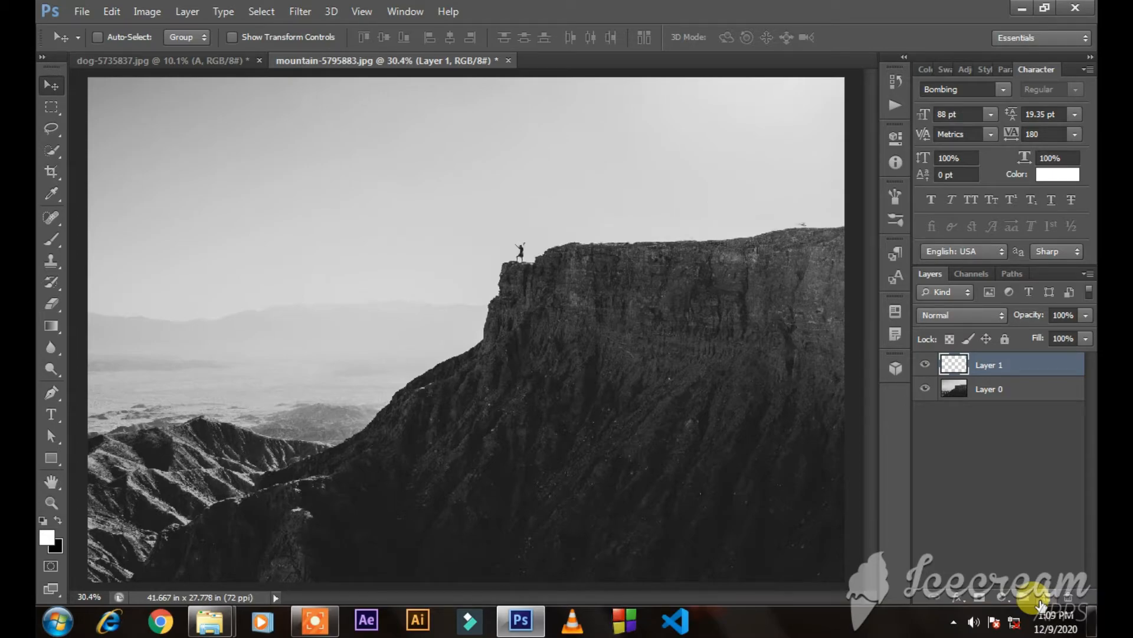
{"action": "key", "text": "alt+BackSpace"}
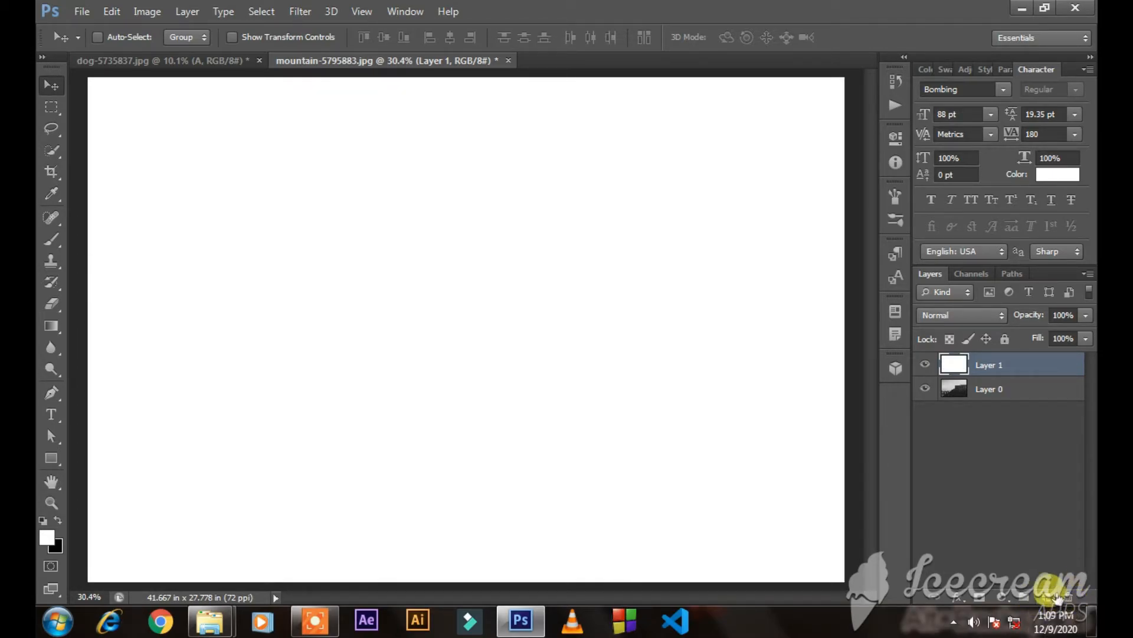
{"action": "left_click", "coordinate": [1054, 597]}
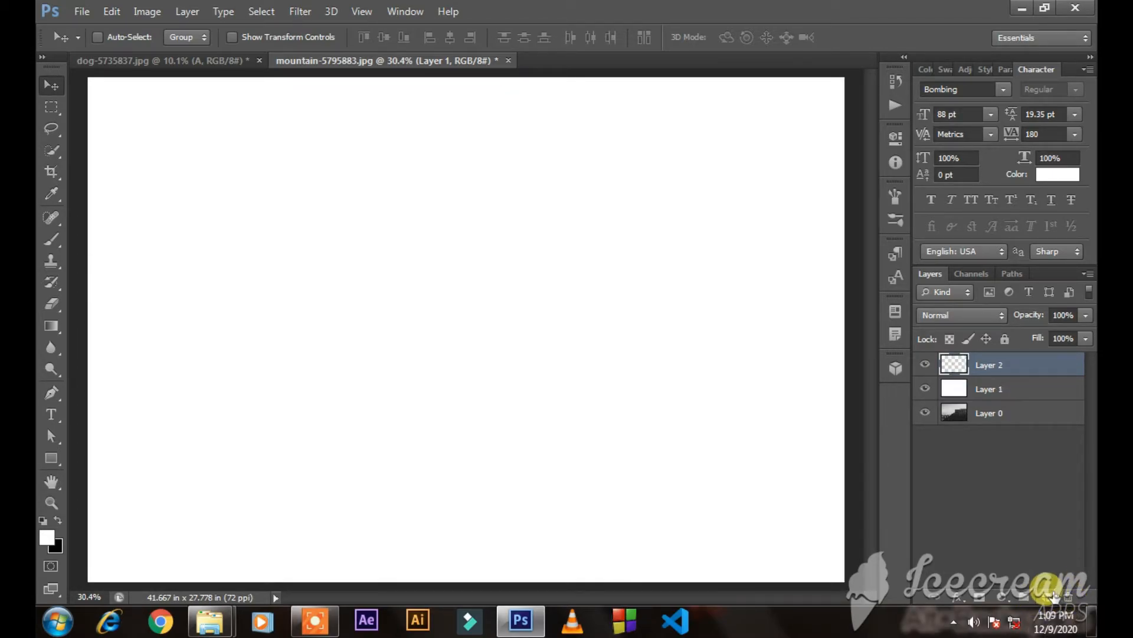
Choose the 172 px hard round brush, make black the foreground color, and stamp a test dot on Layer 2.
{"action": "left_click", "coordinate": [53, 232]}
{"action": "right_click", "coordinate": [549, 233]}
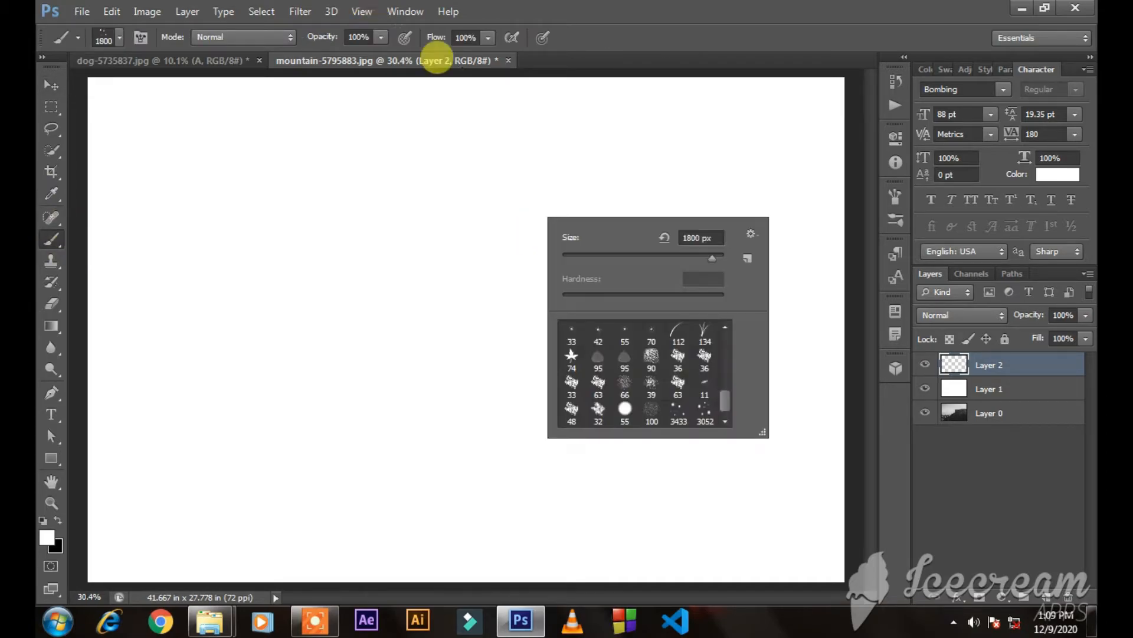
{"action": "scroll", "coordinate": [679, 360], "scroll_direction": "up", "scroll_amount": 10}
{"action": "left_click", "coordinate": [704, 334]}
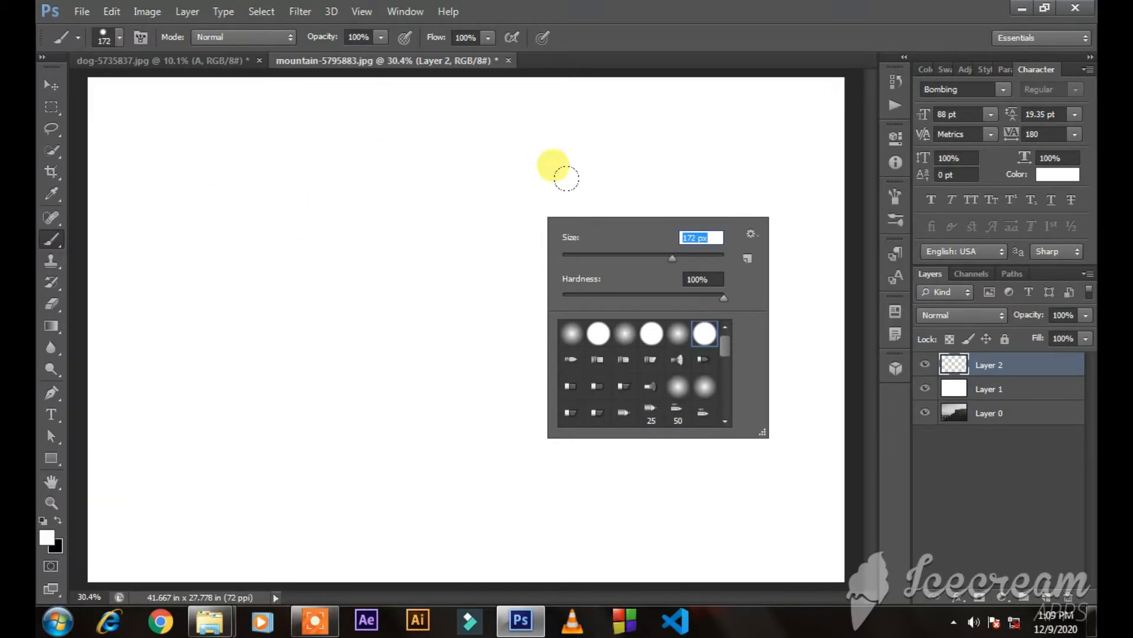
{"action": "left_click", "coordinate": [421, 153]}
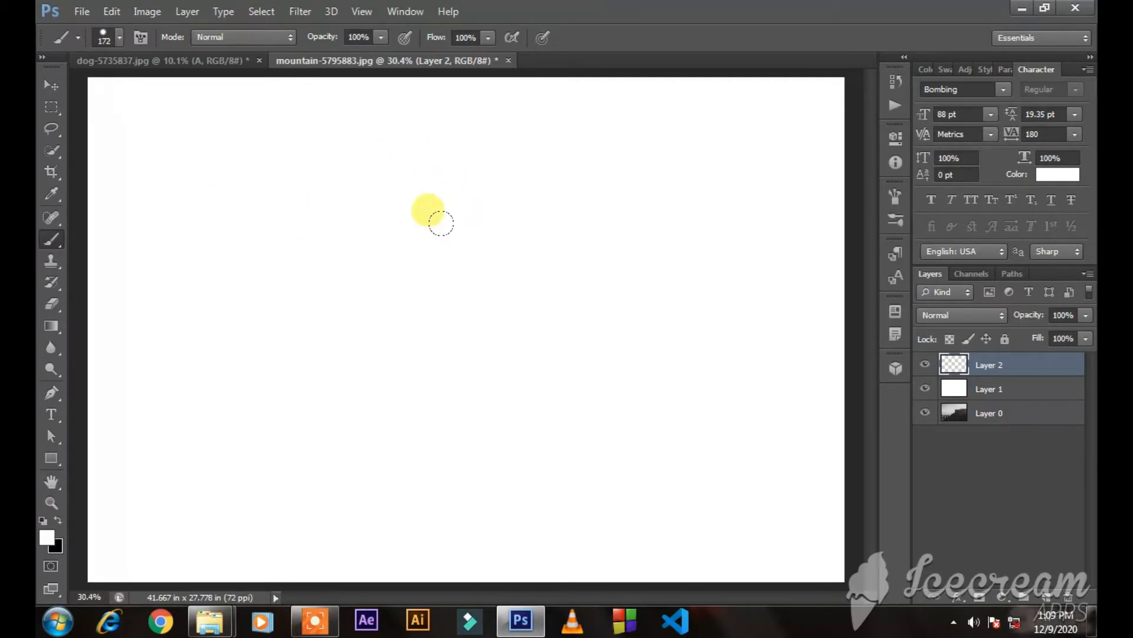
{"action": "key", "text": "x"}
{"action": "left_click", "coordinate": [588, 178]}
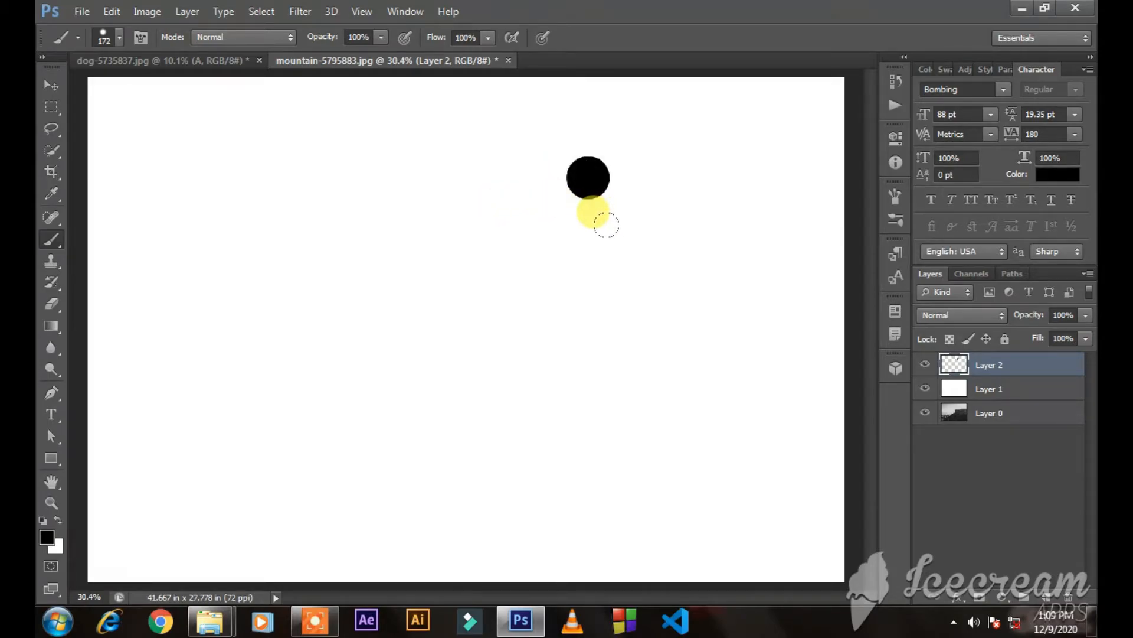
Remove the black test dot from Layer 2 and enlarge the hard round brush to 600 px.
{"action": "key", "text": "bracketright"}
{"action": "key", "text": "bracketright"}
{"action": "key", "text": "bracketright"}
{"action": "key", "text": "bracketright"}
{"action": "key", "text": "bracketright"}
{"action": "key", "text": "bracketright"}
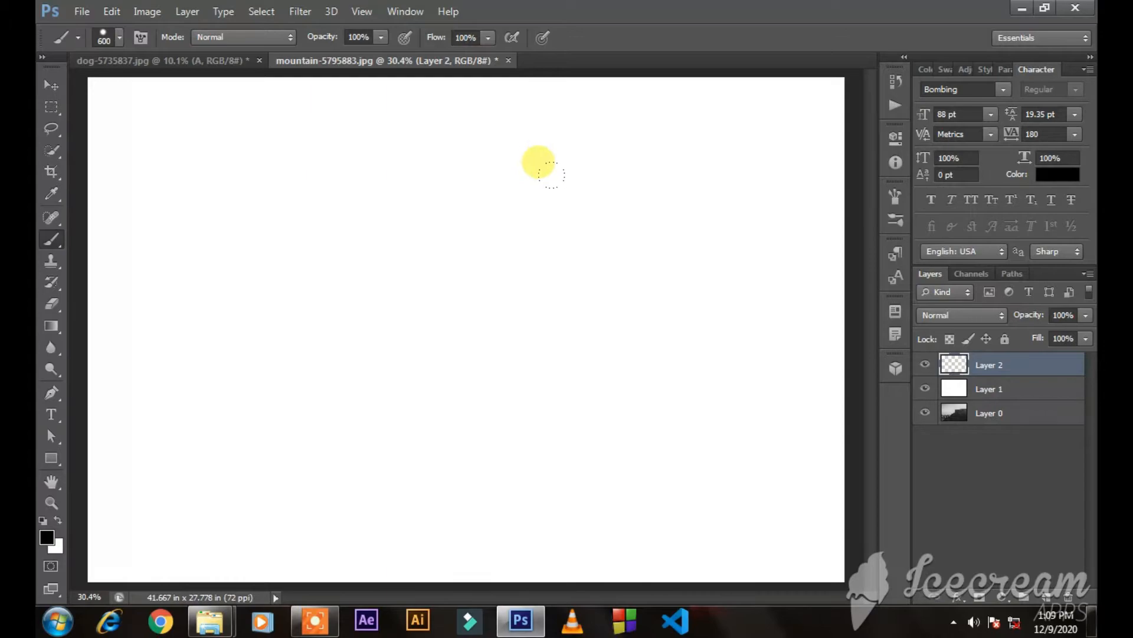
Stamp a cluster of seven touching black circles on Layer 2, varying the brush between 600 px and about 175 px.
{"action": "left_click", "coordinate": [595, 199]}
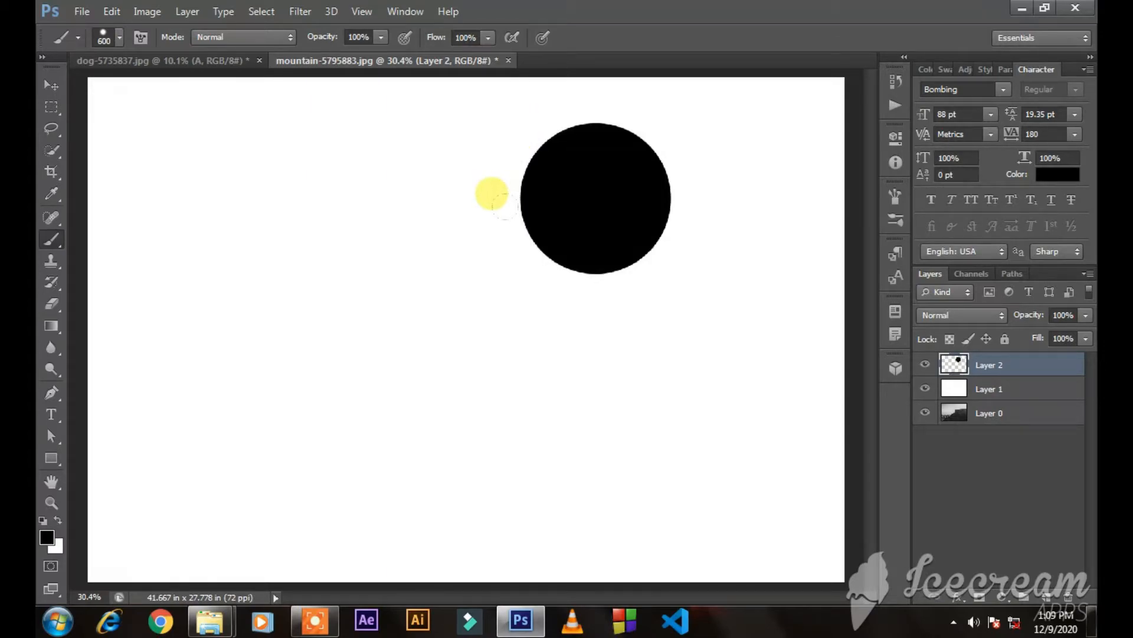
{"action": "key", "text": "t"}
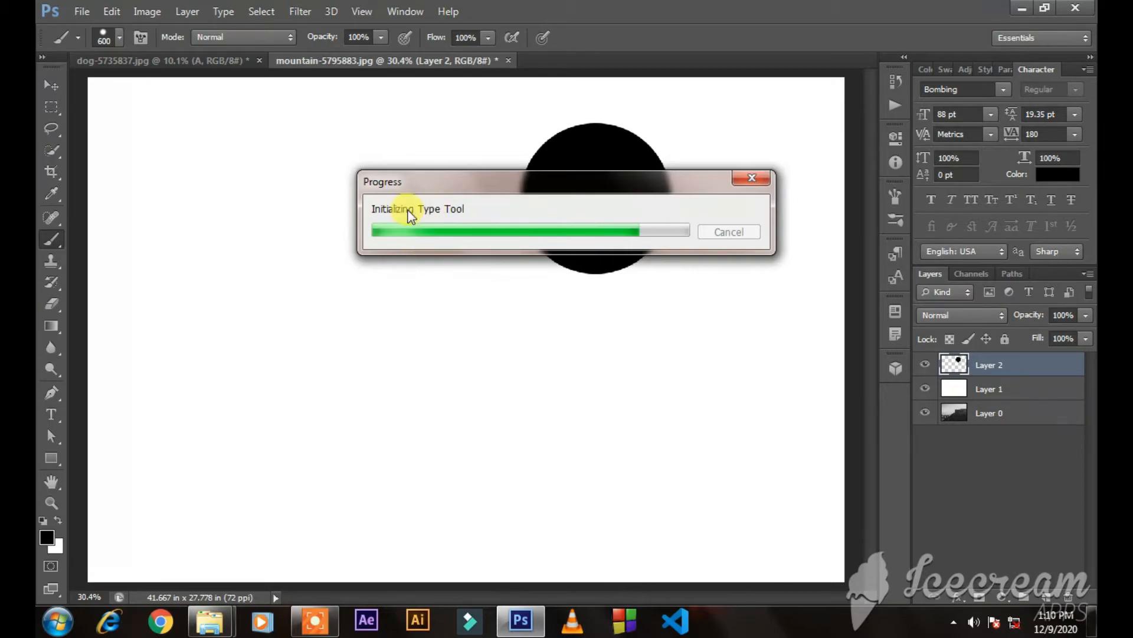
{"action": "key", "text": "bracketleft"}
{"action": "key", "text": "bracketleft"}
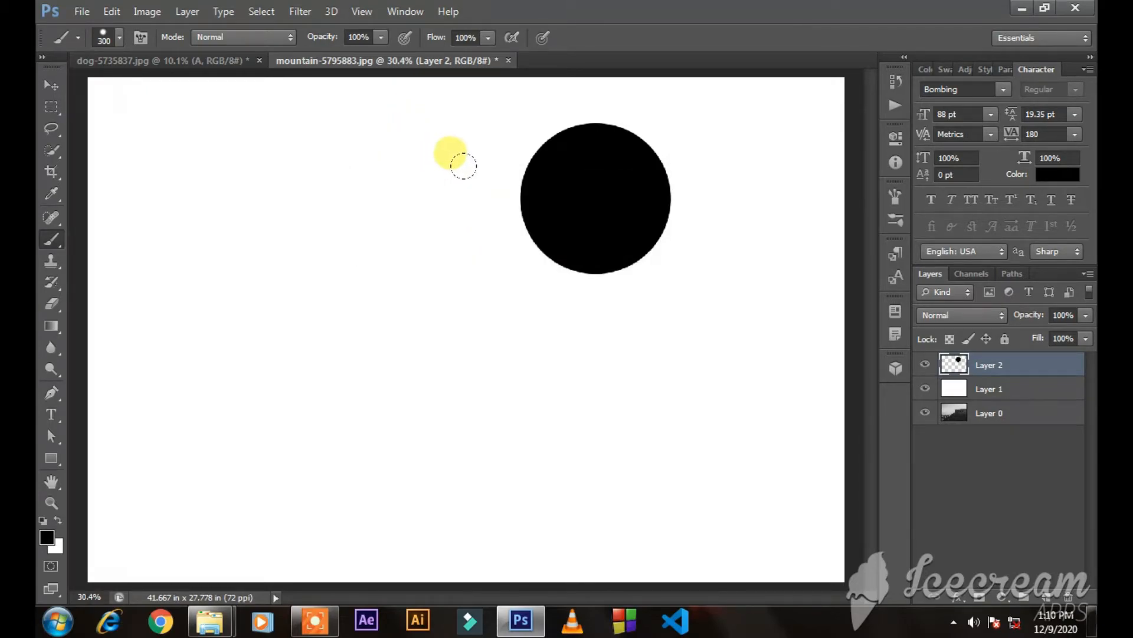
{"action": "left_click", "coordinate": [490, 190]}
{"action": "key", "text": "bracketleft"}
{"action": "key", "text": "bracketleft"}
{"action": "key", "text": "bracketleft"}
{"action": "key", "text": "bracketleft"}
{"action": "left_click", "coordinate": [475, 249]}
{"action": "key", "text": "bracketright"}
{"action": "key", "text": "bracketright"}
{"action": "key", "text": "bracketright"}
{"action": "key", "text": "bracketright"}
{"action": "left_click", "coordinate": [522, 300]}
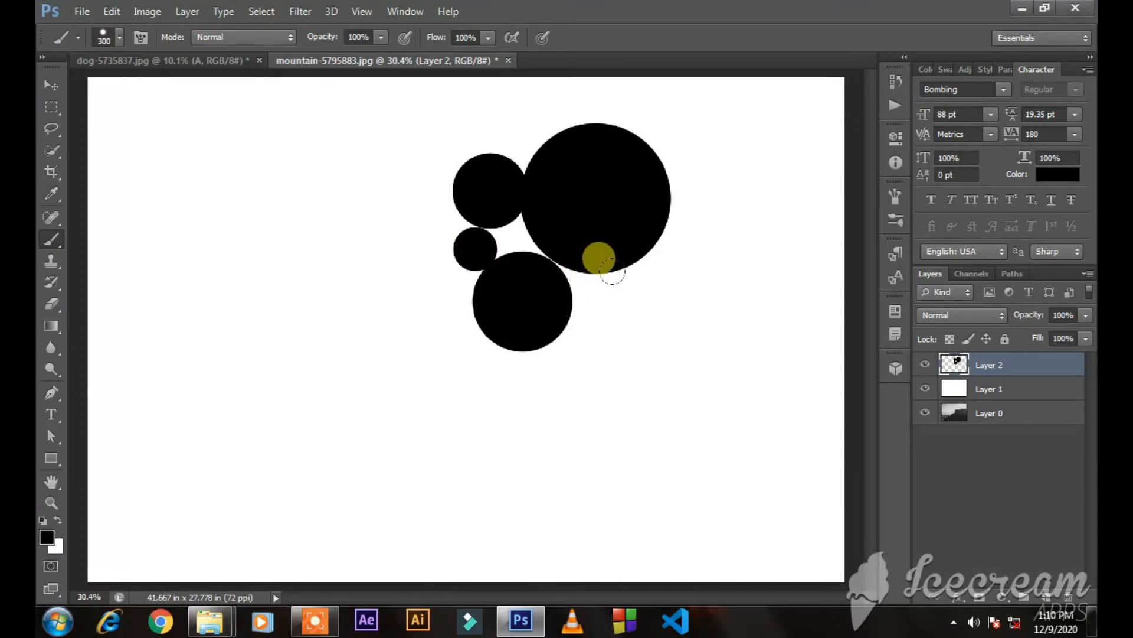
{"action": "key", "text": "bracketleft"}
{"action": "key", "text": "bracketleft"}
{"action": "key", "text": "bracketleft"}
{"action": "left_click", "coordinate": [629, 298]}
{"action": "left_click", "coordinate": [515, 241]}
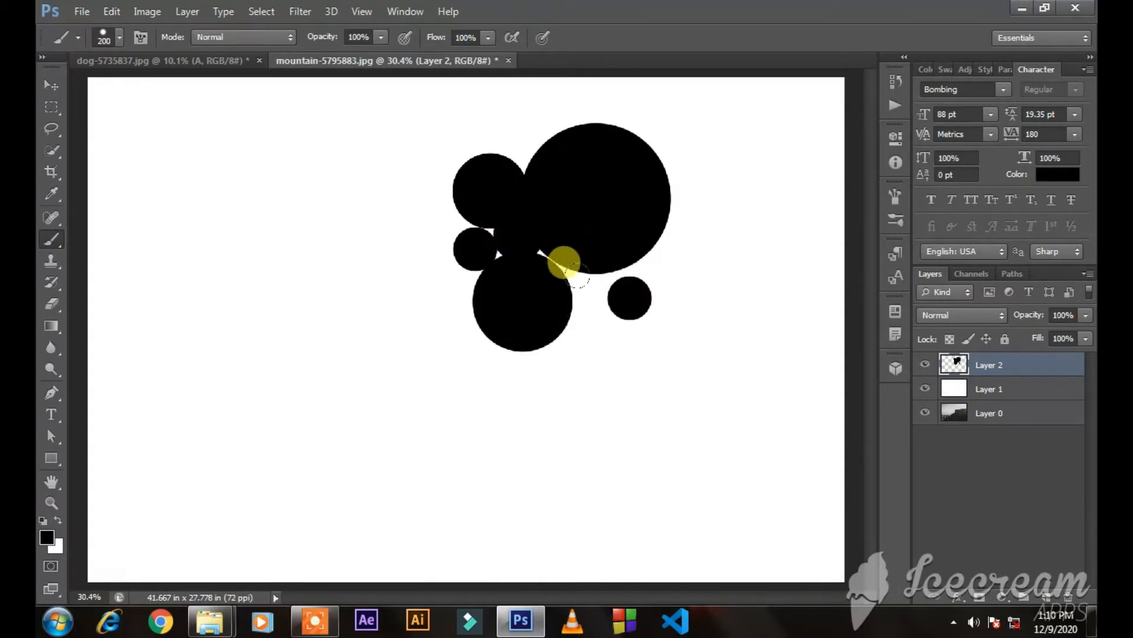
{"action": "left_click", "coordinate": [589, 311]}
Move the circle cluster toward the canvas centre and apply a Gaussian Blur with a radius of 146.2 pixels.
{"action": "left_click", "coordinate": [48, 87]}
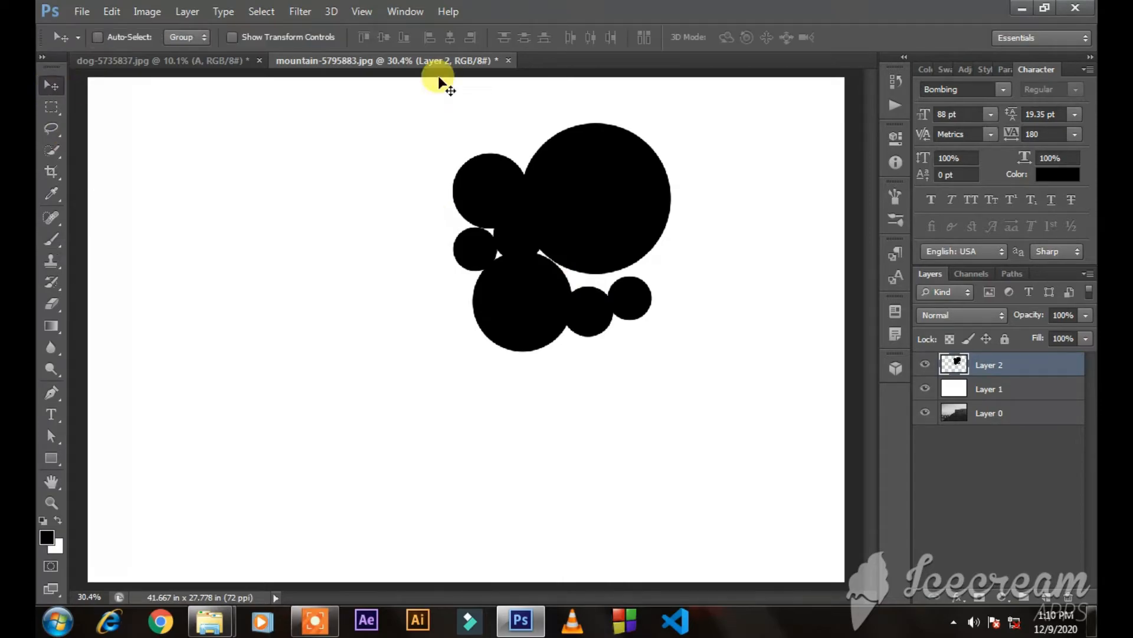
{"action": "left_click_drag", "start_coordinate": [466, 259], "coordinate": [464, 317]}
{"action": "left_click", "coordinate": [296, 13]}
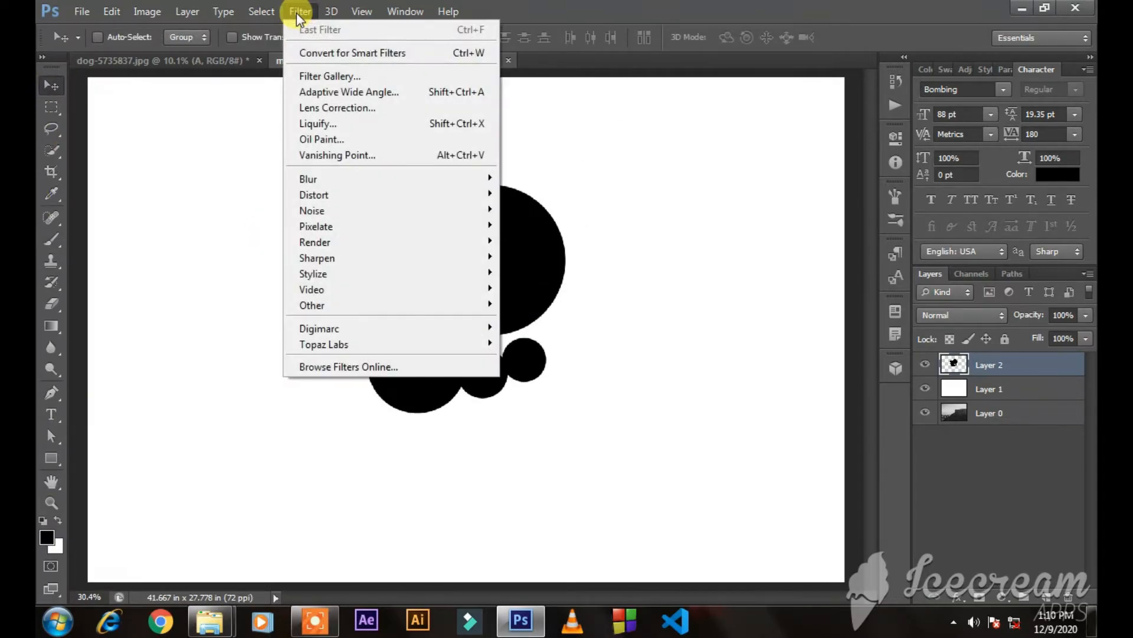
{"action": "mouse_move", "coordinate": [334, 180]}
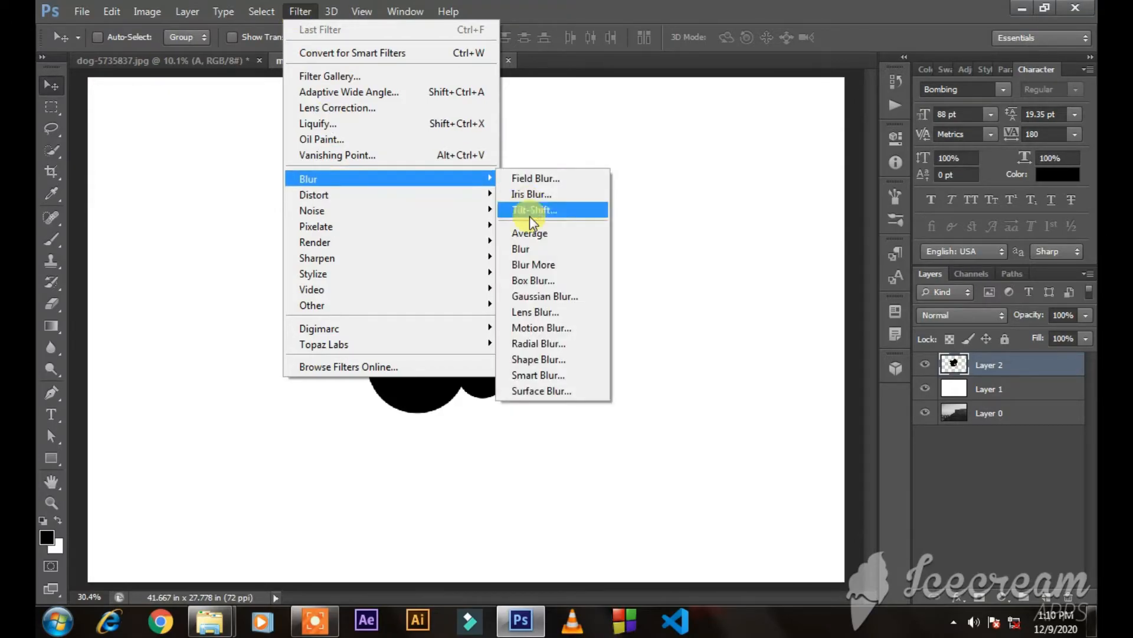
{"action": "left_click", "coordinate": [546, 296]}
{"action": "left_click_drag", "start_coordinate": [797, 357], "coordinate": [824, 367]}
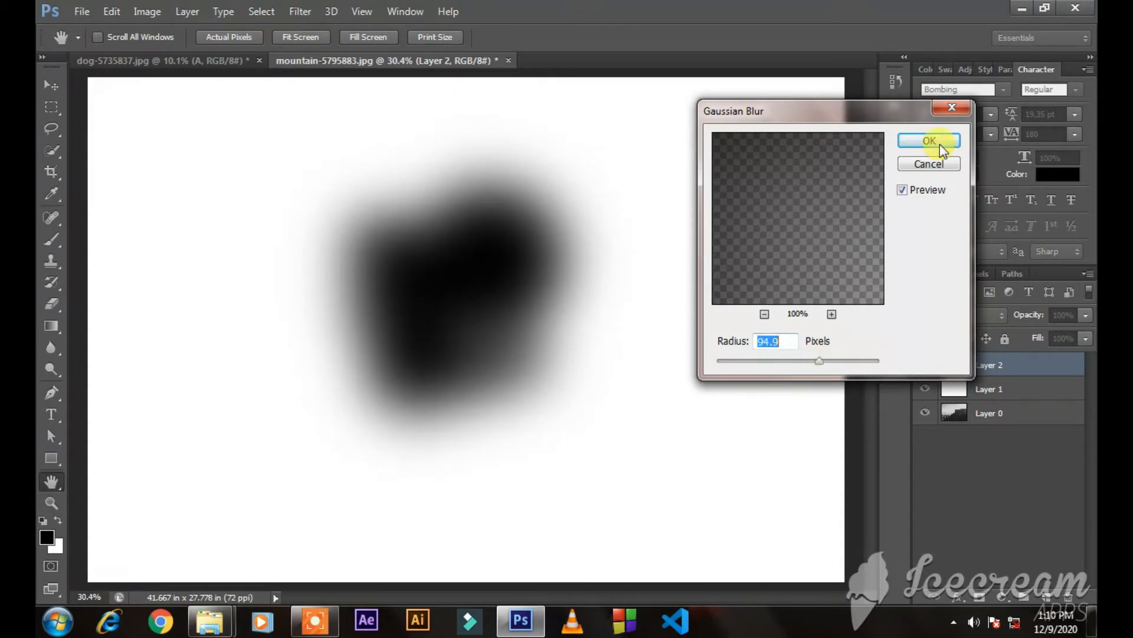
{"action": "left_click_drag", "start_coordinate": [830, 359], "coordinate": [834, 360]}
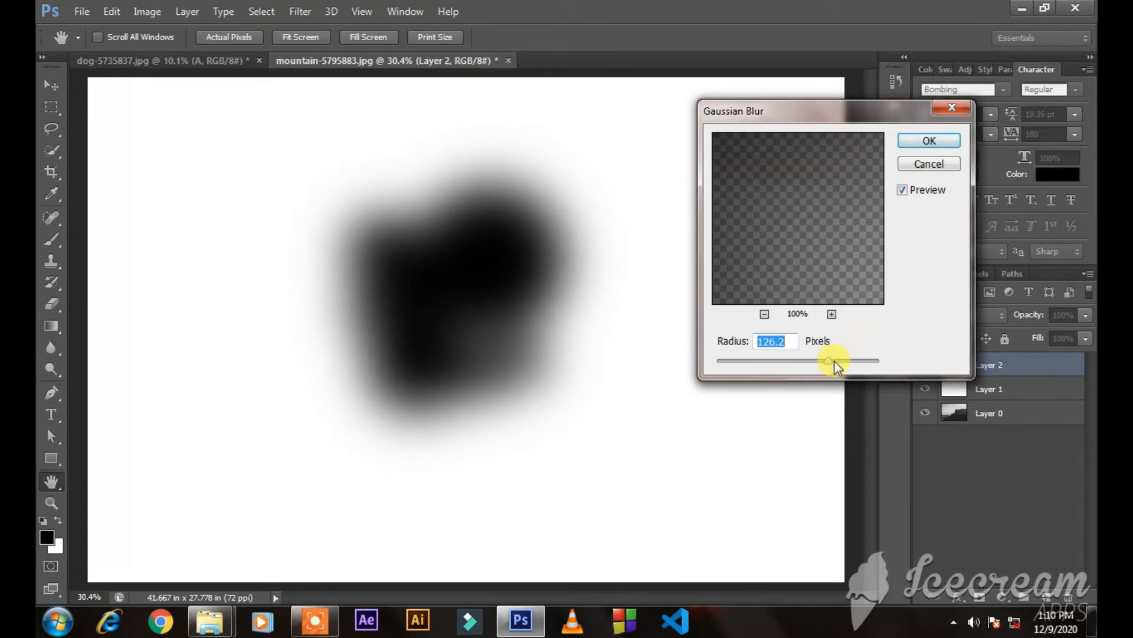
{"action": "left_click", "coordinate": [918, 148]}
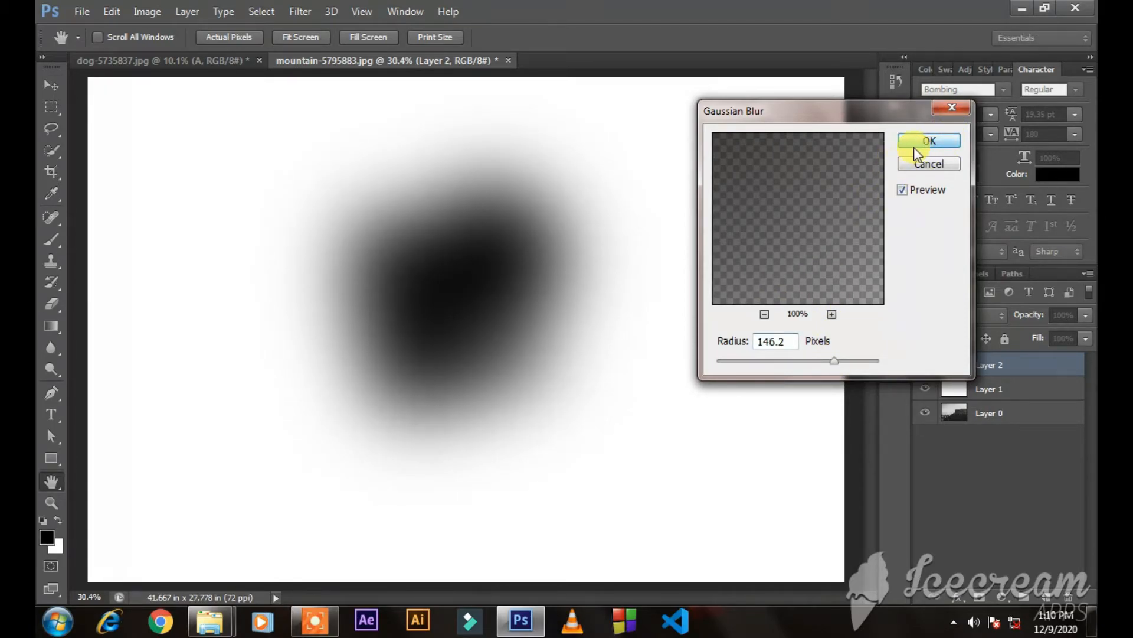
Shift the blurred shape slightly and define it as a brush preset named fog1.
{"action": "mouse_move", "coordinate": [483, 256]}
{"action": "left_mouse_down"}
{"action": "mouse_move", "coordinate": [448, 283]}
{"action": "mouse_move", "coordinate": [476, 265]}
{"action": "mouse_move", "coordinate": [488, 273]}
{"action": "left_mouse_up"}
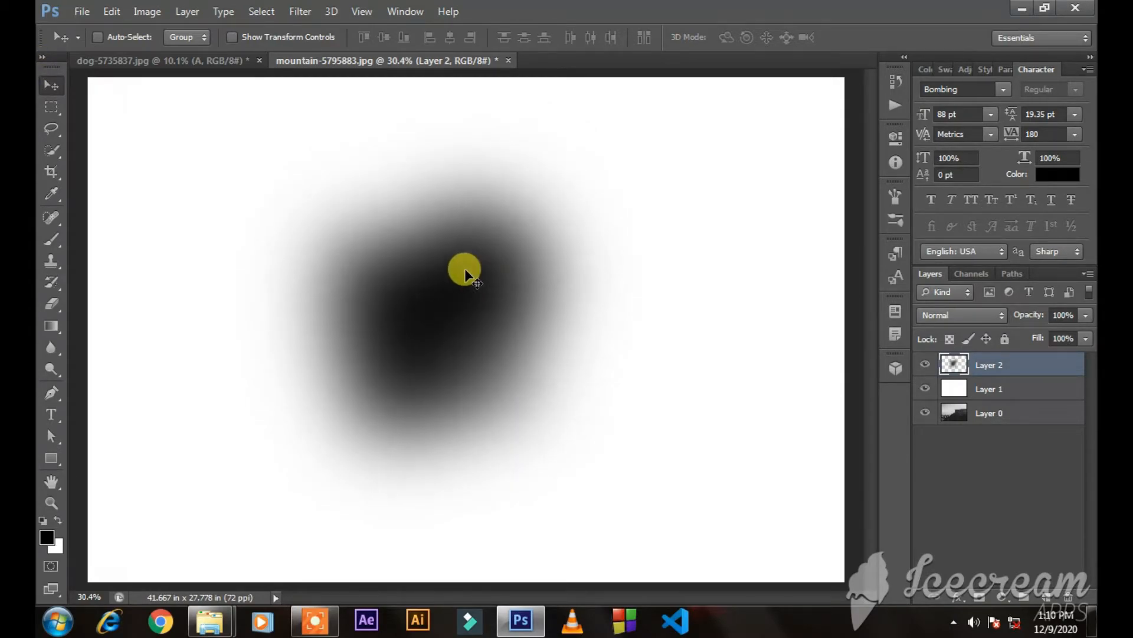
{"action": "left_click", "coordinate": [112, 12]}
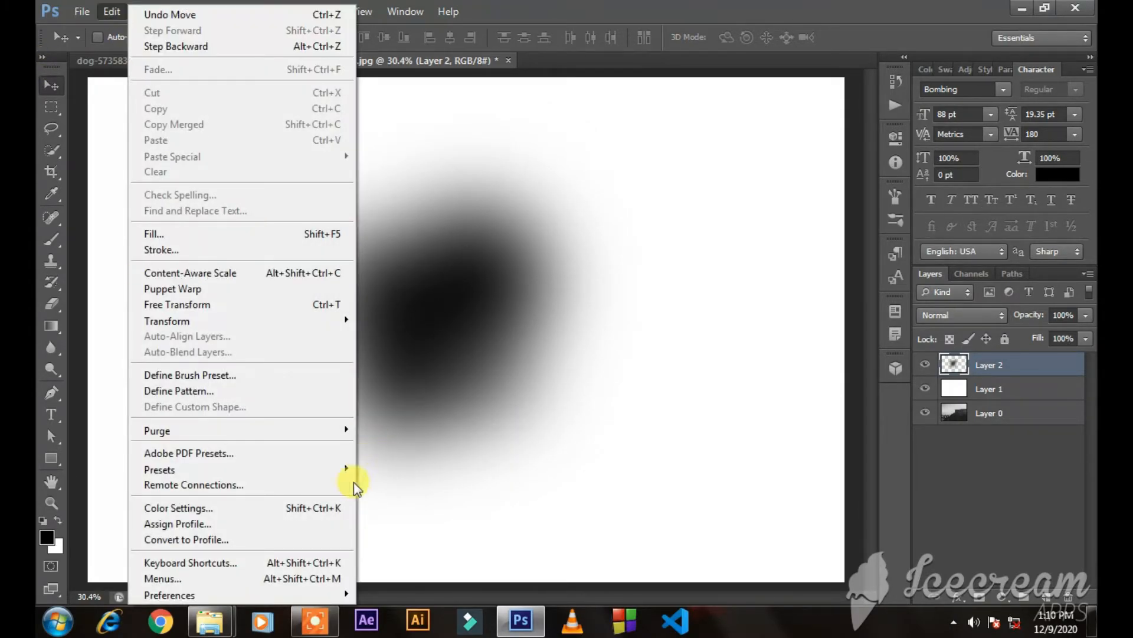
{"action": "left_click", "coordinate": [290, 375]}
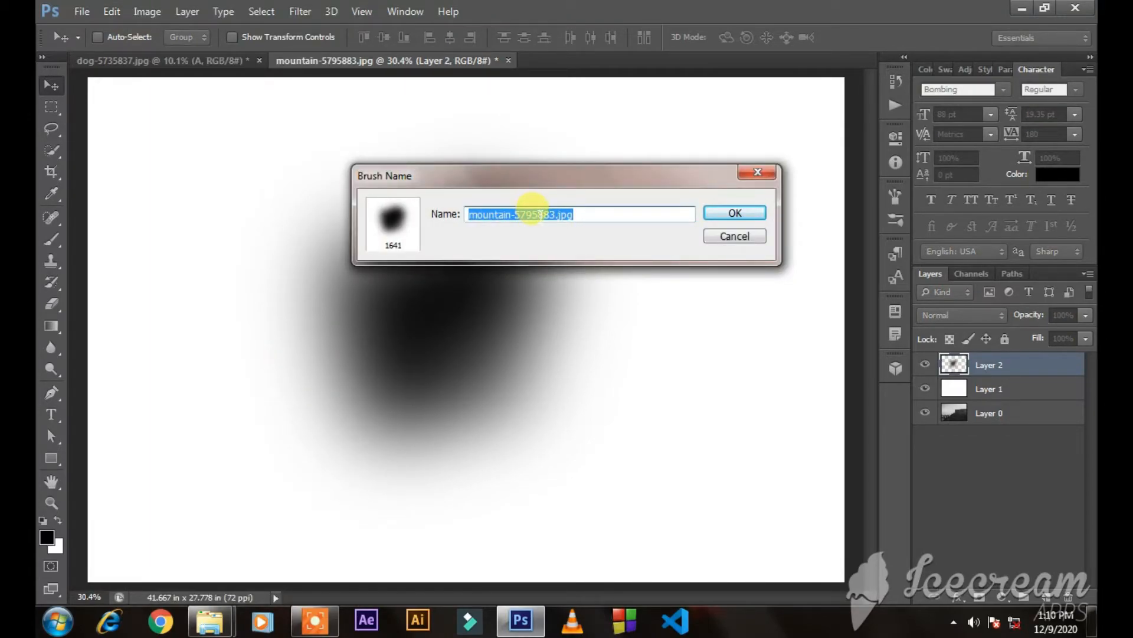
{"action": "type", "text": "fog1"}
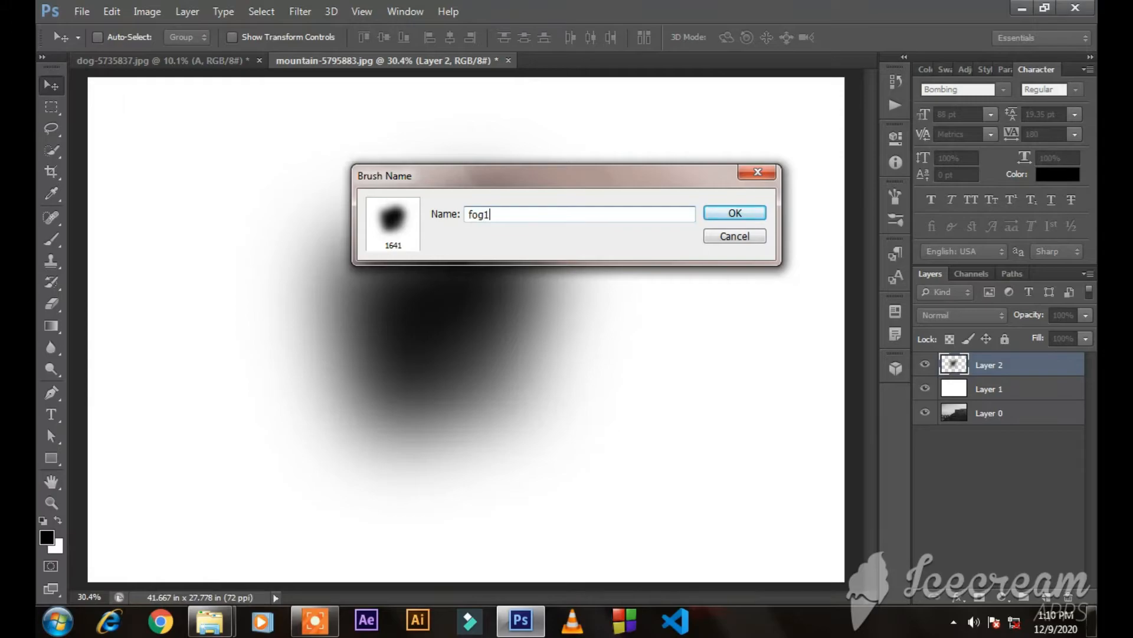
{"action": "key", "text": "Return"}
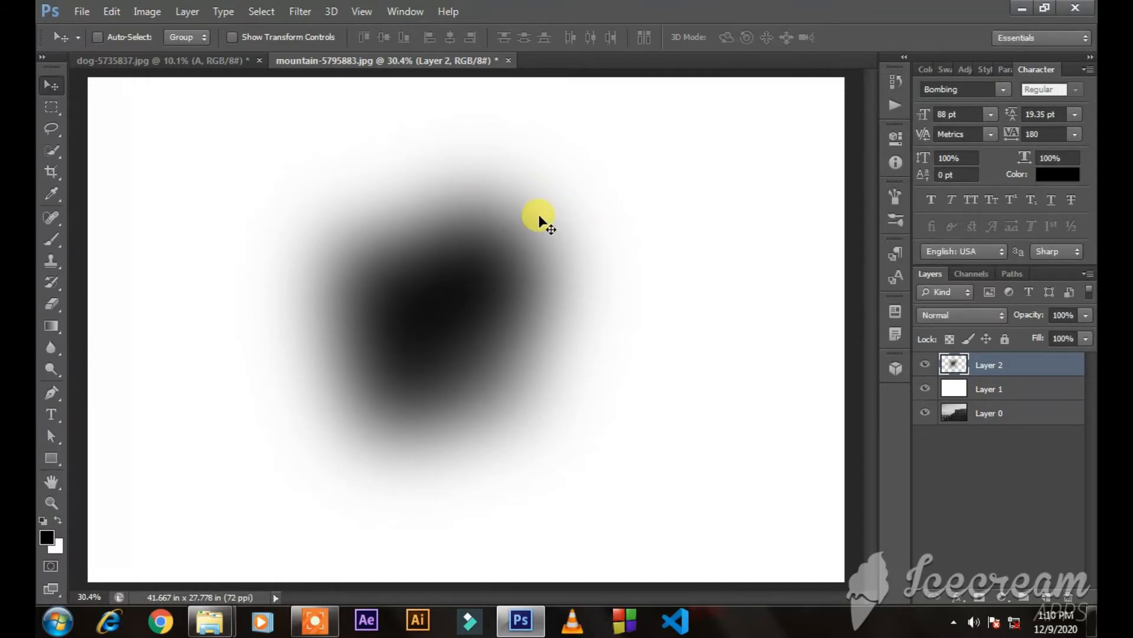
Hide Layer 2, add an empty layer, and stamp a 200 px and a touching 70 px black circle on it.
{"action": "left_click", "coordinate": [925, 364]}
{"action": "left_click", "coordinate": [1046, 595]}
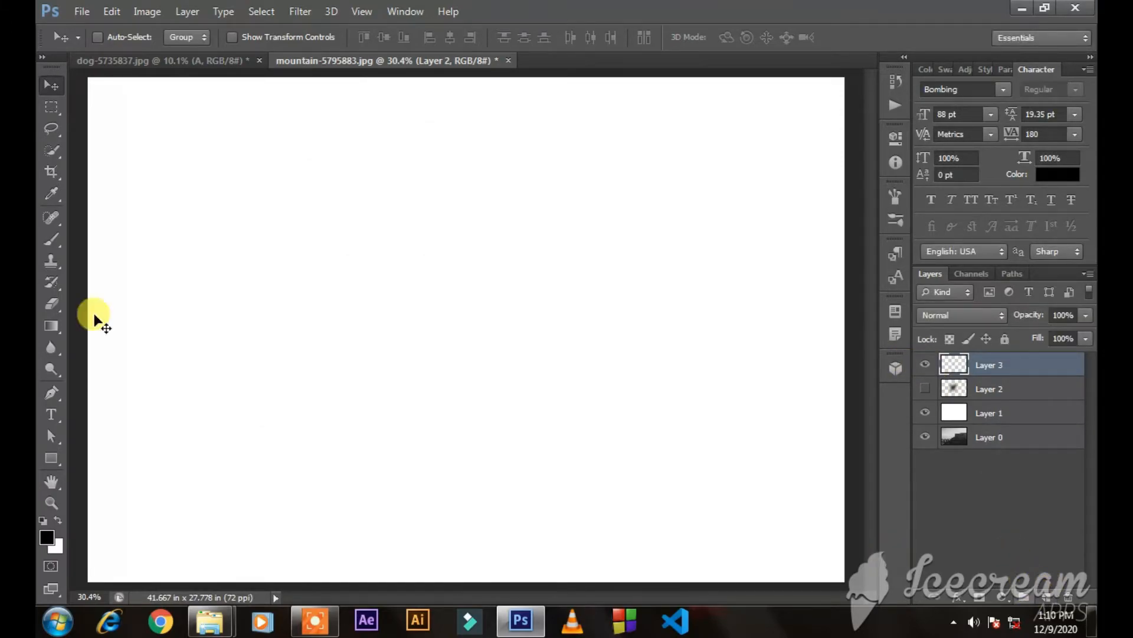
{"action": "left_click", "coordinate": [51, 239]}
{"action": "left_click", "coordinate": [584, 172]}
{"action": "key", "text": "bracketleft"}
{"action": "key", "text": "bracketleft"}
{"action": "key", "text": "bracketleft"}
{"action": "key", "text": "bracketleft"}
{"action": "key", "text": "bracketleft"}
{"action": "key", "text": "bracketleft"}
{"action": "key", "text": "bracketleft"}
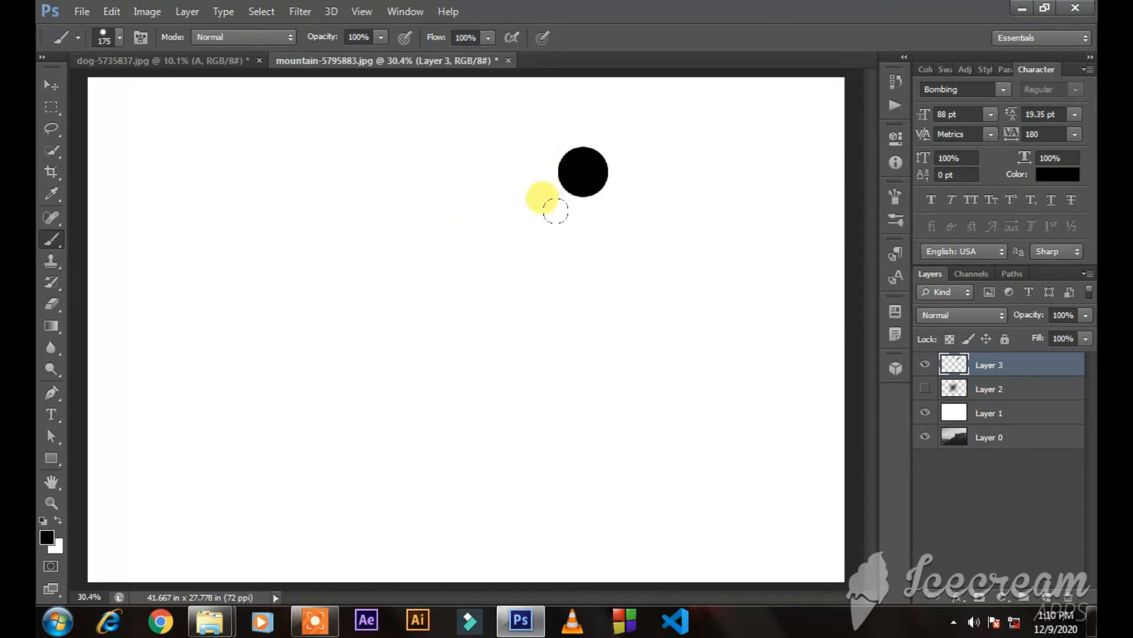
{"action": "left_click", "coordinate": [610, 190]}
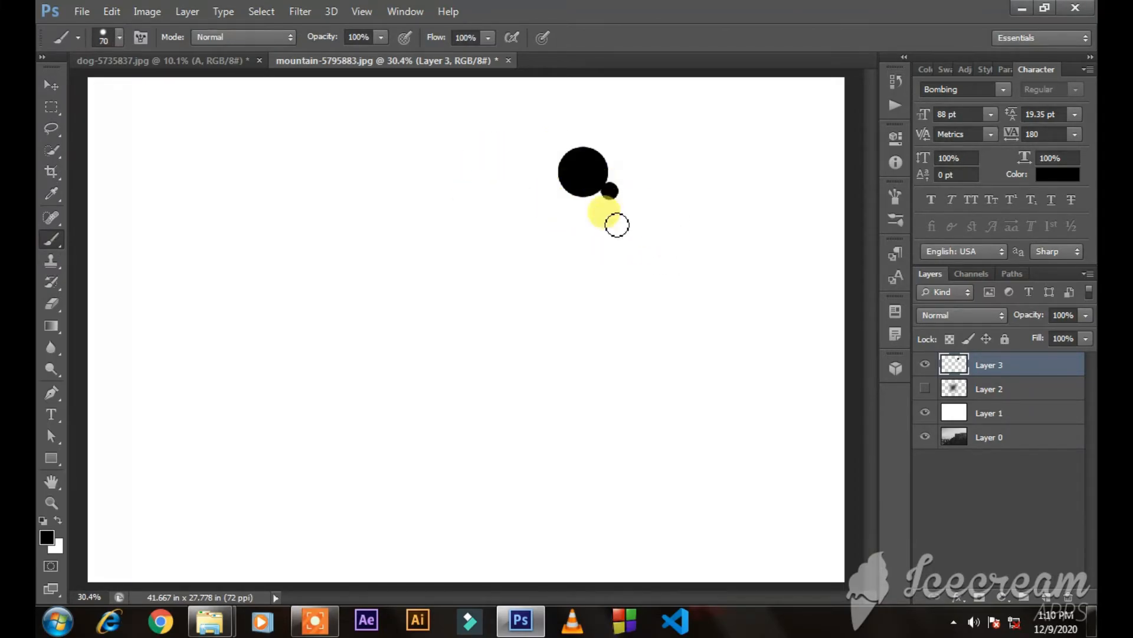
Extend the Layer 3 cluster with two 400 px black circles, a small one between them and a 600 px one below.
{"action": "key", "text": "bracketright"}
{"action": "key", "text": "bracketright"}
{"action": "key", "text": "bracketright"}
{"action": "key", "text": "bracketright"}
{"action": "key", "text": "bracketright"}
{"action": "key", "text": "bracketright"}
{"action": "key", "text": "bracketright"}
{"action": "key", "text": "bracketright"}
{"action": "key", "text": "bracketright"}
{"action": "key", "text": "bracketright"}
{"action": "left_click", "coordinate": [527, 206]}
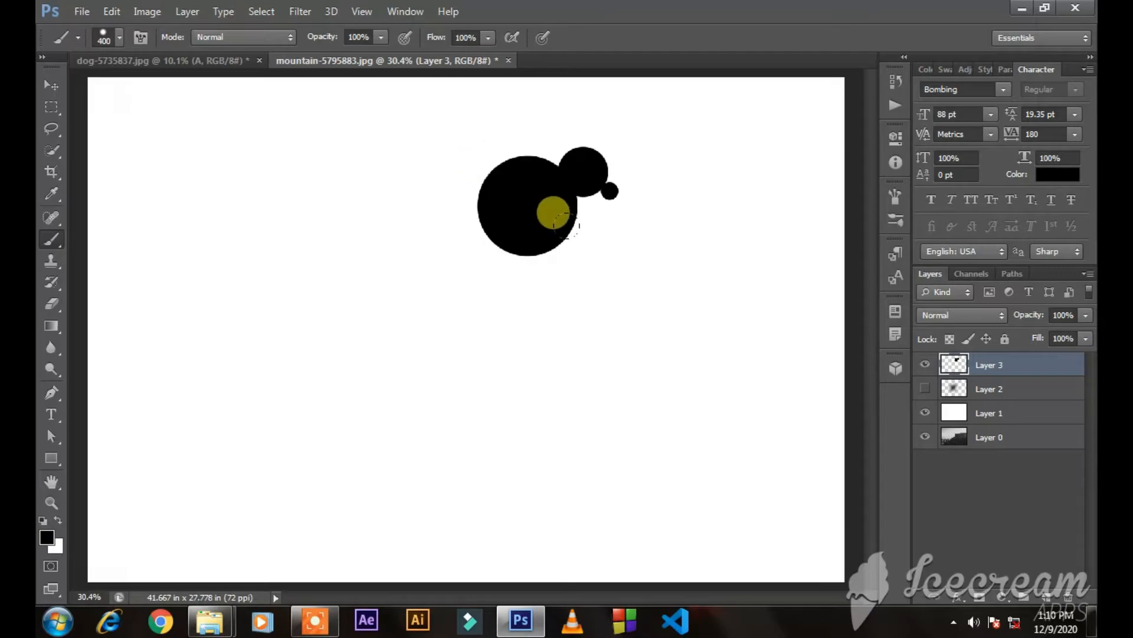
{"action": "left_click", "coordinate": [627, 220]}
{"action": "key", "text": "bracketleft"}
{"action": "key", "text": "bracketleft"}
{"action": "key", "text": "bracketleft"}
{"action": "key", "text": "bracketleft"}
{"action": "left_click", "coordinate": [571, 257]}
{"action": "key", "text": "bracketright"}
{"action": "key", "text": "bracketright"}
{"action": "key", "text": "bracketright"}
{"action": "key", "text": "bracketright"}
{"action": "key", "text": "bracketright"}
{"action": "key", "text": "bracketright"}
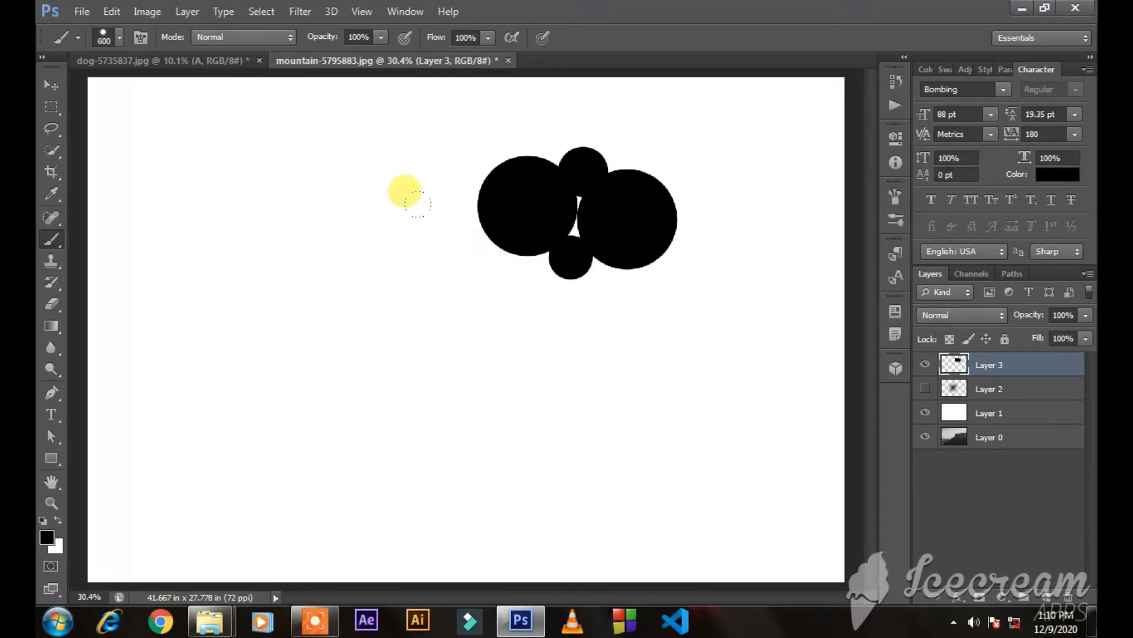
{"action": "left_click", "coordinate": [480, 266]}
{"action": "key", "text": "ctrl+z"}
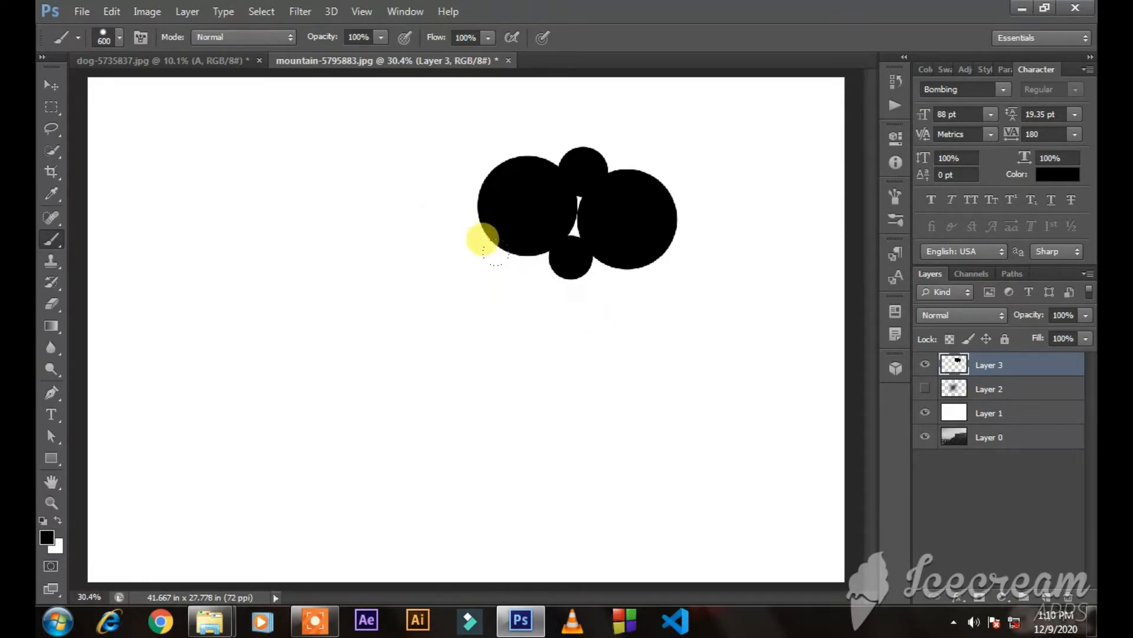
{"action": "left_click", "coordinate": [468, 251]}
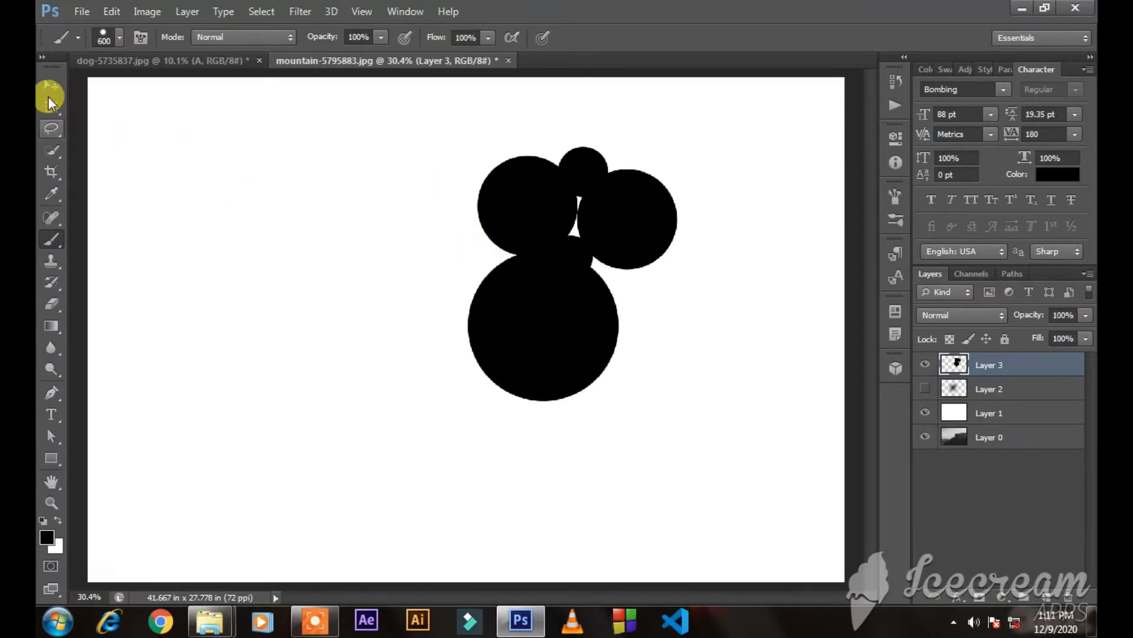
Reapply the last Gaussian Blur to the circle cluster on Layer 3 and move it to the canvas centre.
{"action": "left_click", "coordinate": [51, 85]}
{"action": "left_click", "coordinate": [316, 12]}
{"action": "left_click", "coordinate": [322, 30]}
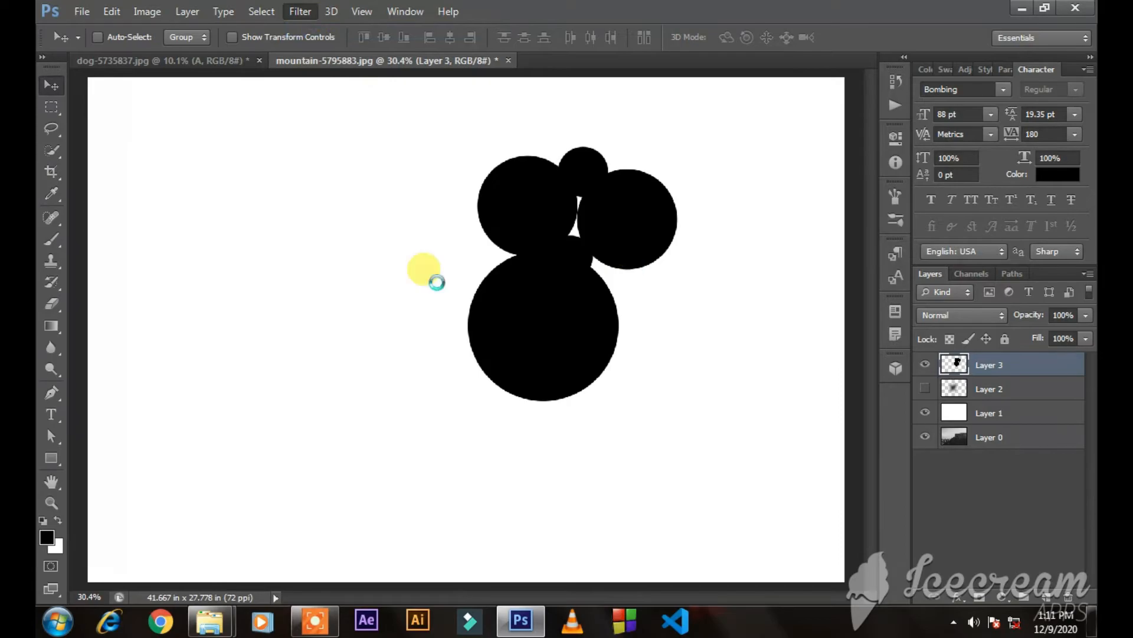
{"action": "left_click_drag", "start_coordinate": [512, 251], "coordinate": [524, 320]}
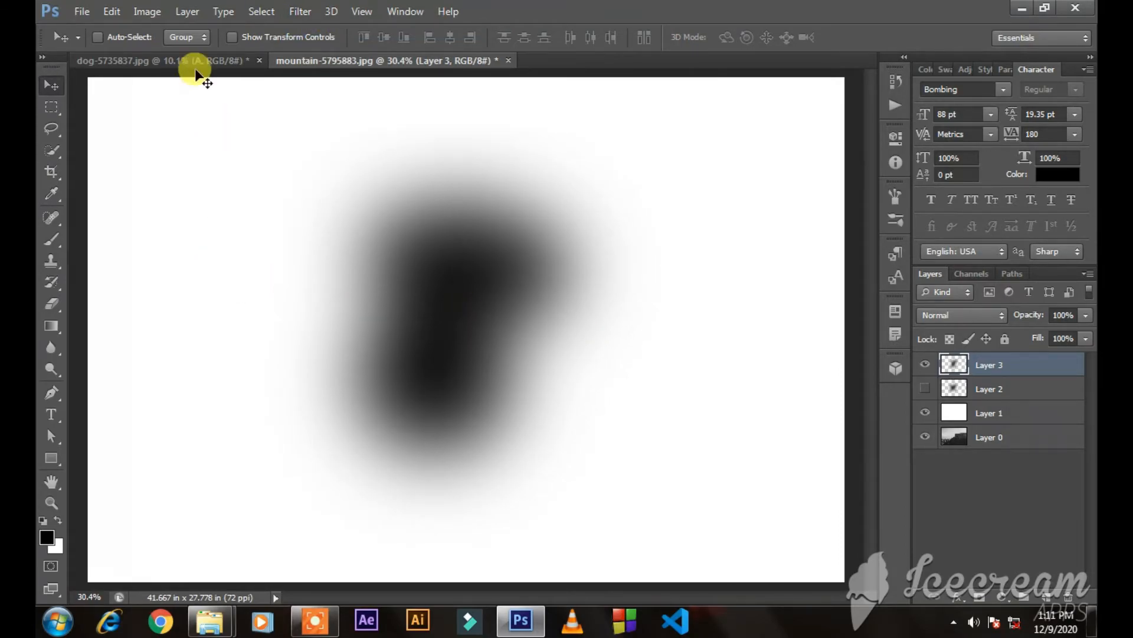
Define the blurred shape as a brush preset named fog2 and delete Layer 3 and Layer 2.
{"action": "left_click", "coordinate": [109, 12]}
{"action": "left_click", "coordinate": [162, 373]}
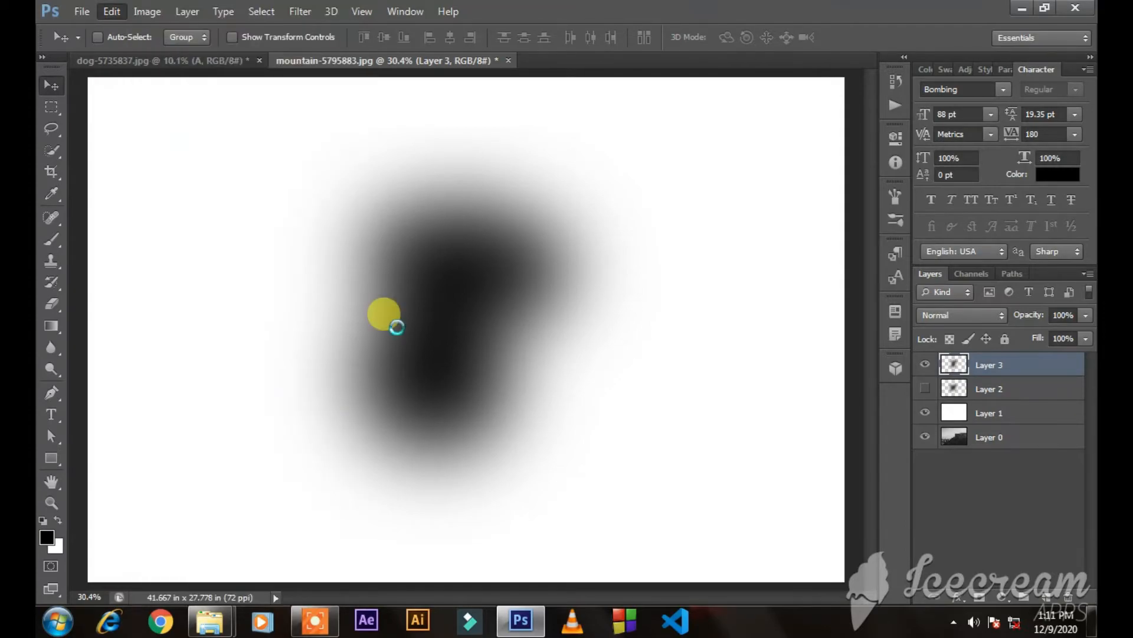
{"action": "type", "text": "fog2"}
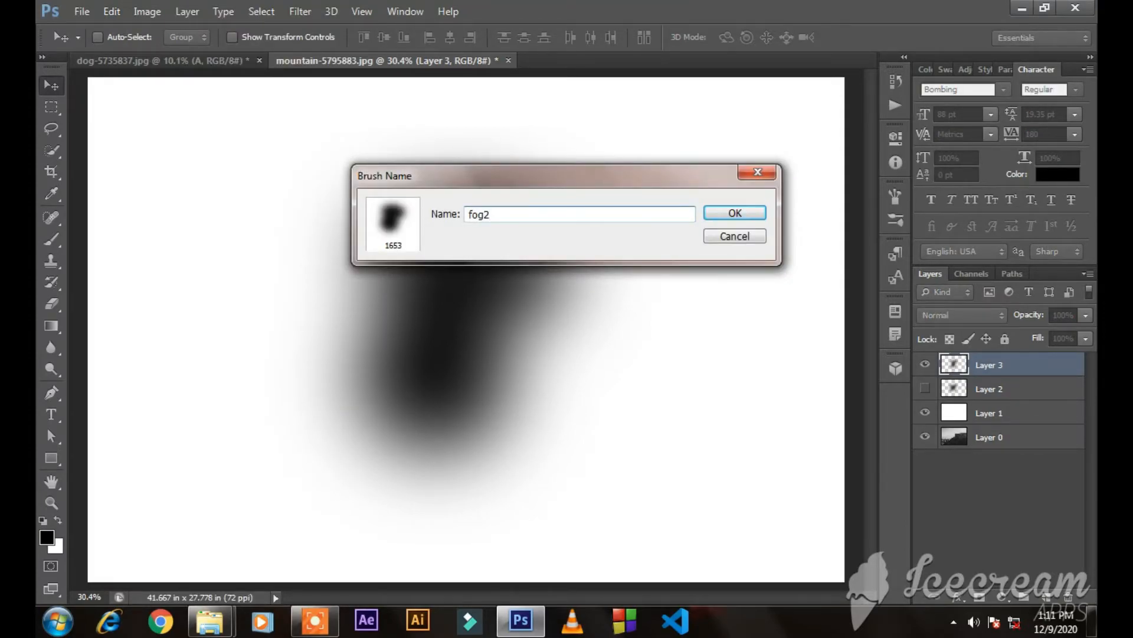
{"action": "key", "text": "Return"}
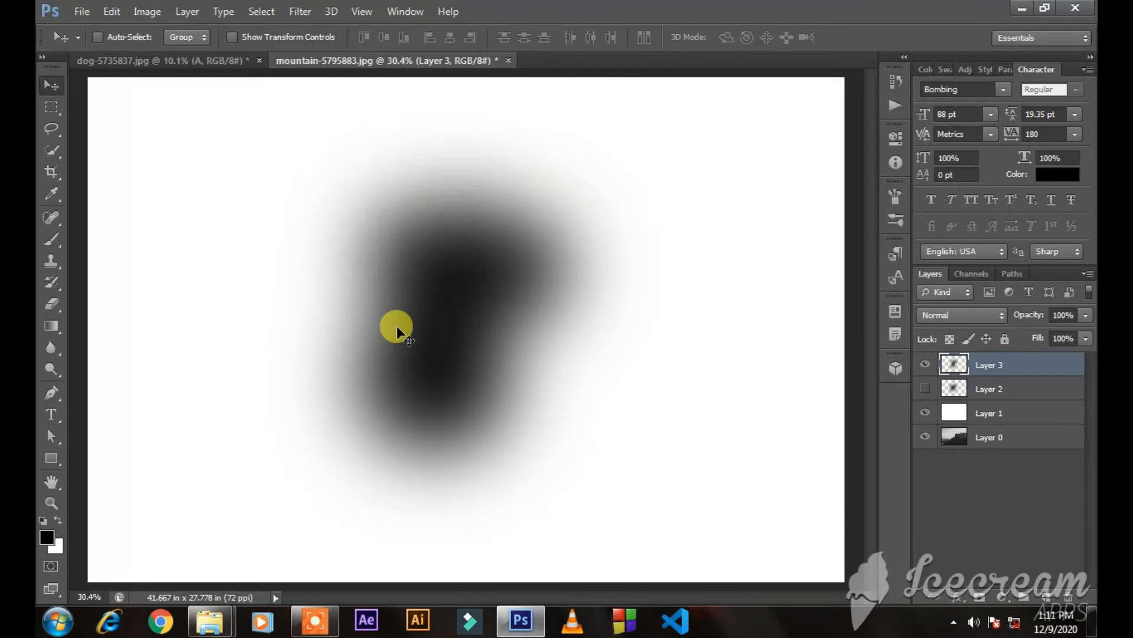
{"action": "key", "text": "Delete"}
{"action": "key", "text": "Delete"}
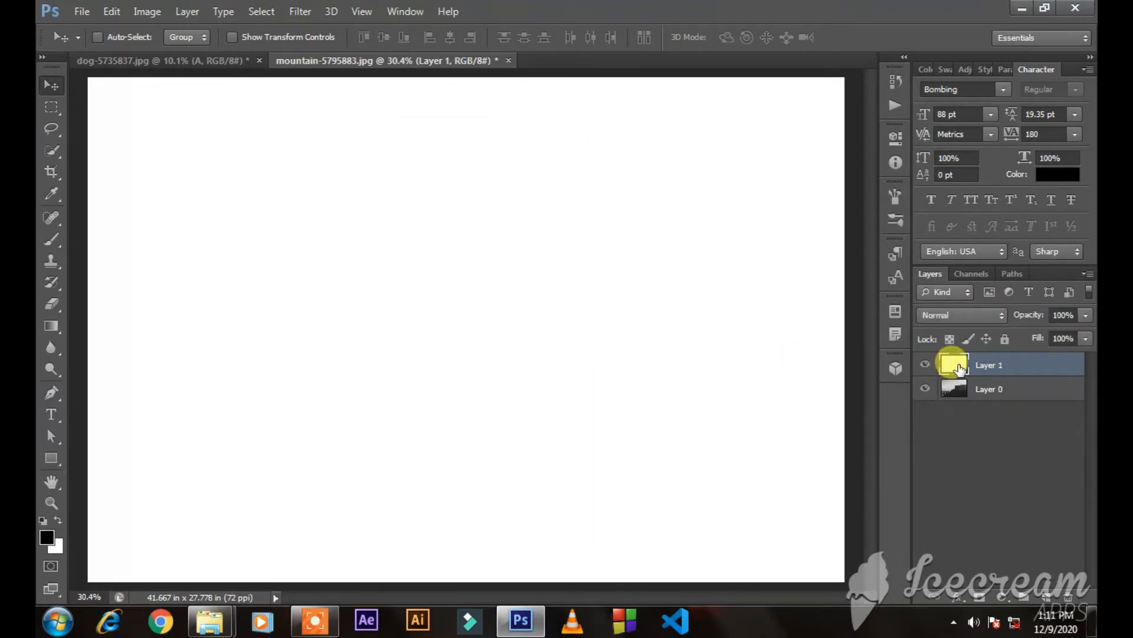
Choose the custom 1641 px fog brush for the Brush tool.
{"action": "left_click", "coordinate": [52, 239]}
{"action": "right_click", "coordinate": [353, 194]}
{"action": "left_click_drag", "start_coordinate": [526, 325], "coordinate": [530, 397]}
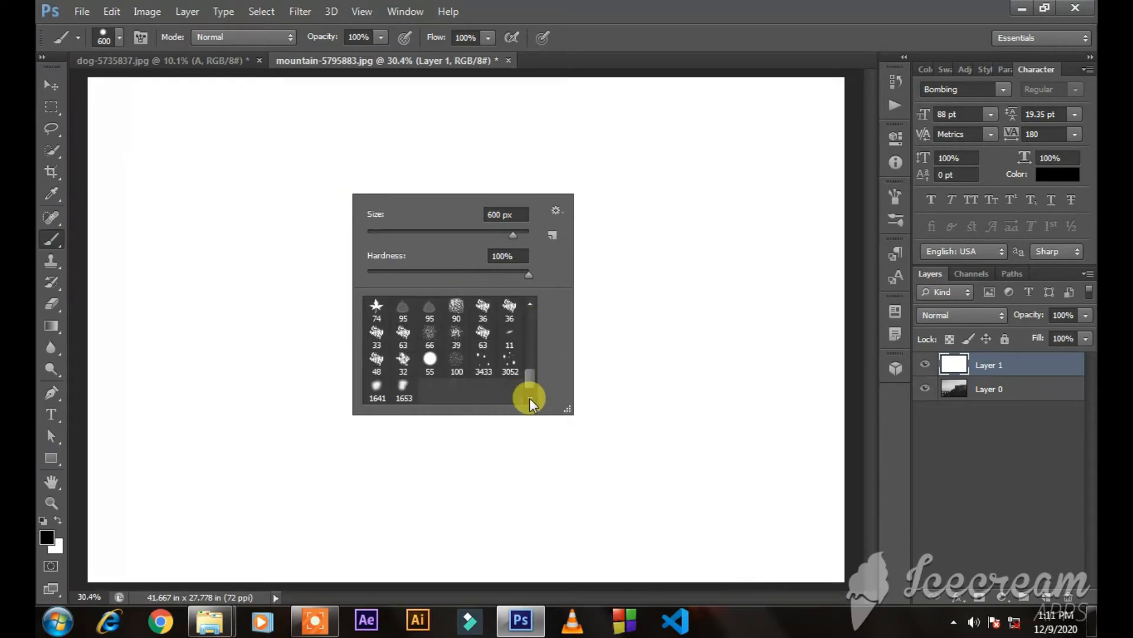
{"action": "left_click", "coordinate": [373, 391]}
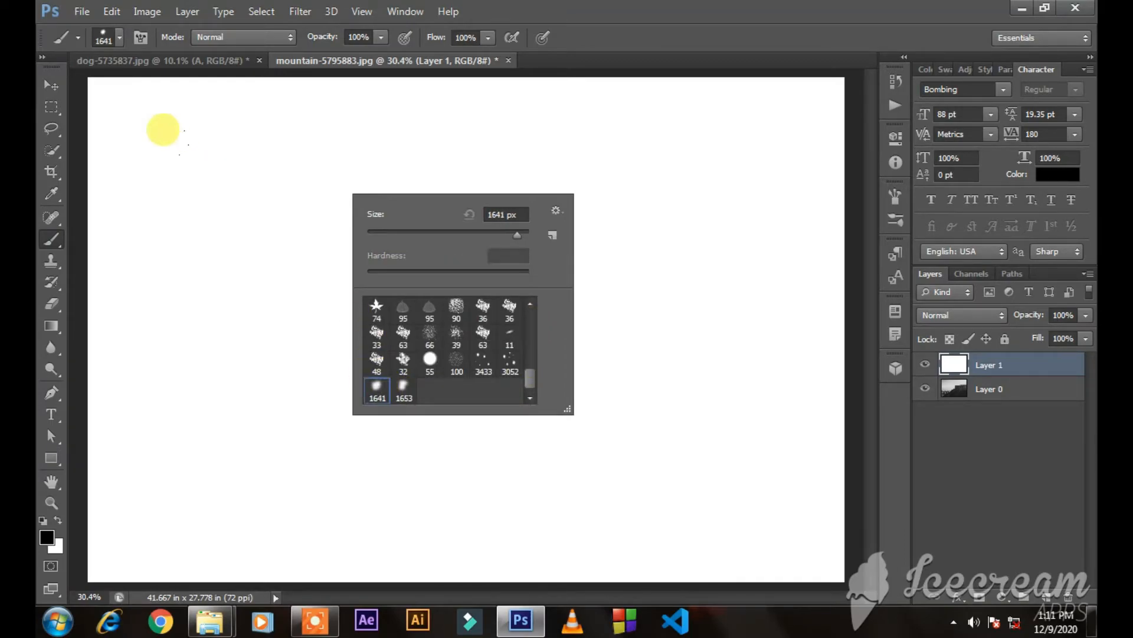
Try the fog brush at 100% opacity with test strokes across the white Layer 1, undoing them.
{"action": "left_click", "coordinate": [170, 122]}
{"action": "mouse_move", "coordinate": [174, 122]}
{"action": "left_mouse_down"}
{"action": "mouse_move", "coordinate": [327, 164]}
{"action": "mouse_move", "coordinate": [359, 199]}
{"action": "left_mouse_up"}
{"action": "key", "text": "ctrl+z"}
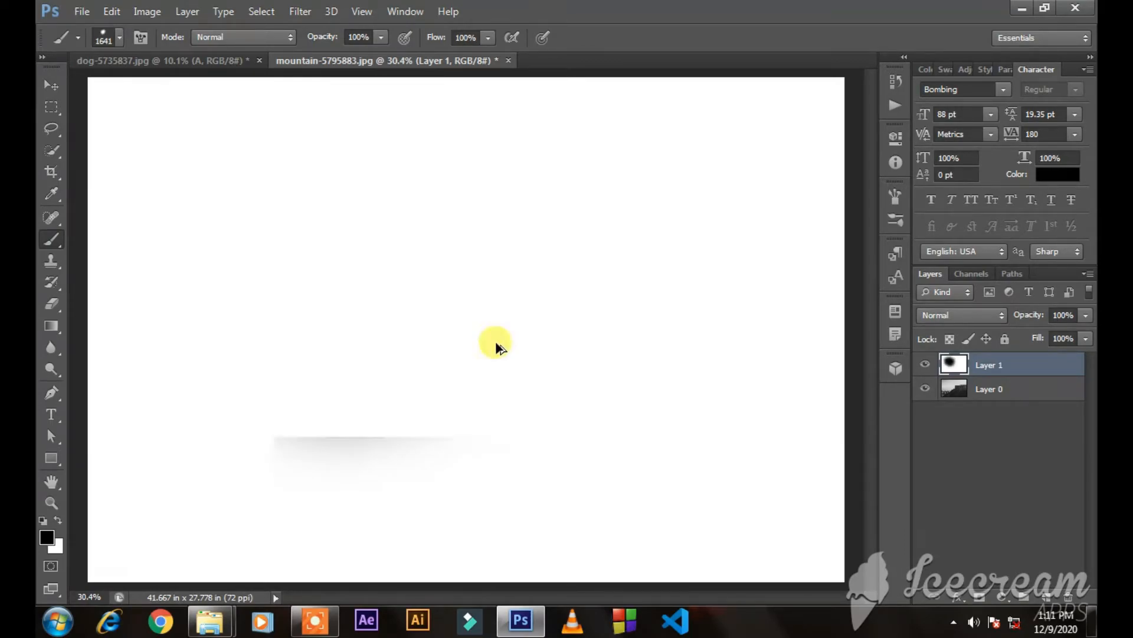
{"action": "left_click_drag", "start_coordinate": [282, 269], "coordinate": [675, 300]}
{"action": "key", "text": "ctrl+z"}
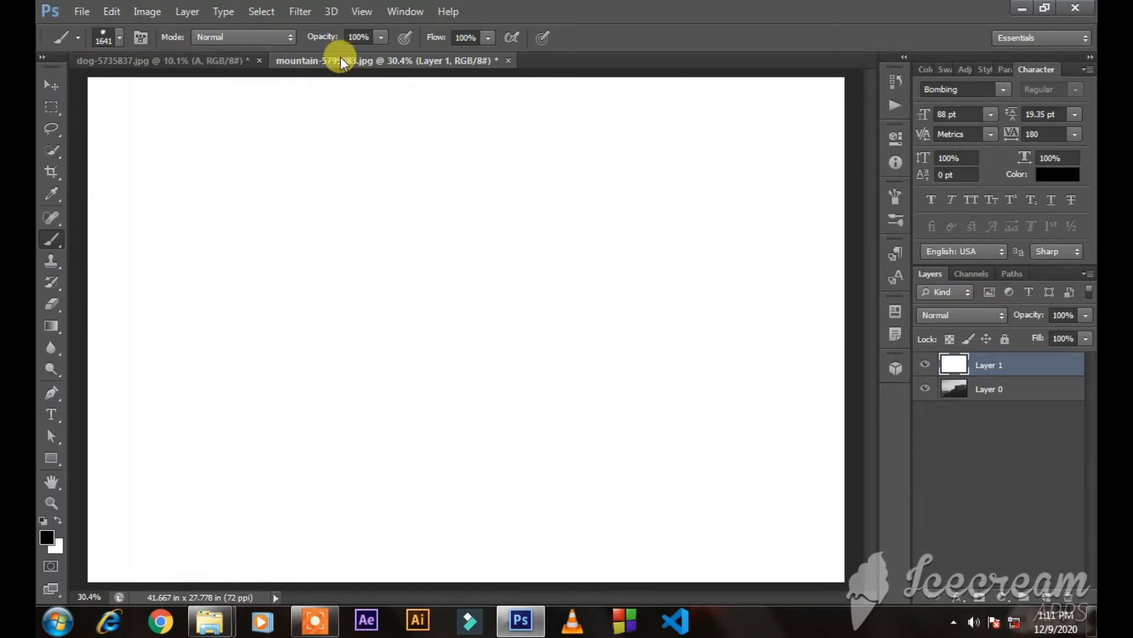
Set the brush opacity to 68% and try a test stroke on Layer 1, undoing it.
{"action": "left_click_drag", "start_coordinate": [332, 39], "coordinate": [319, 40]}
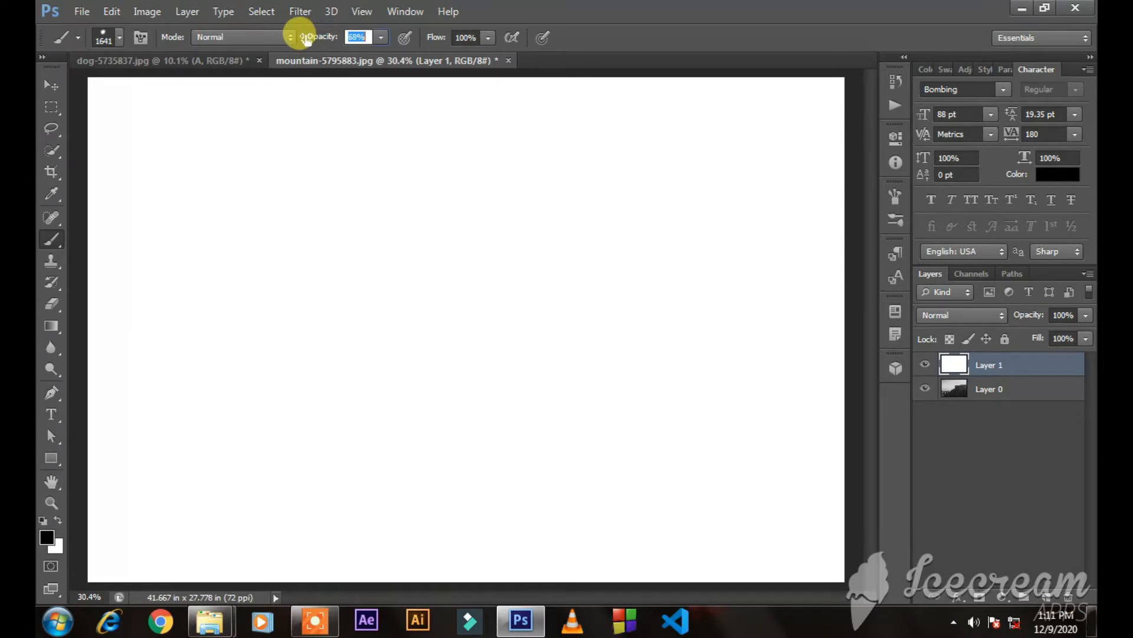
{"action": "mouse_move", "coordinate": [224, 248]}
{"action": "left_mouse_down"}
{"action": "mouse_move", "coordinate": [306, 152]}
{"action": "mouse_move", "coordinate": [551, 313]}
{"action": "left_mouse_up"}
{"action": "key", "text": "ctrl+z"}
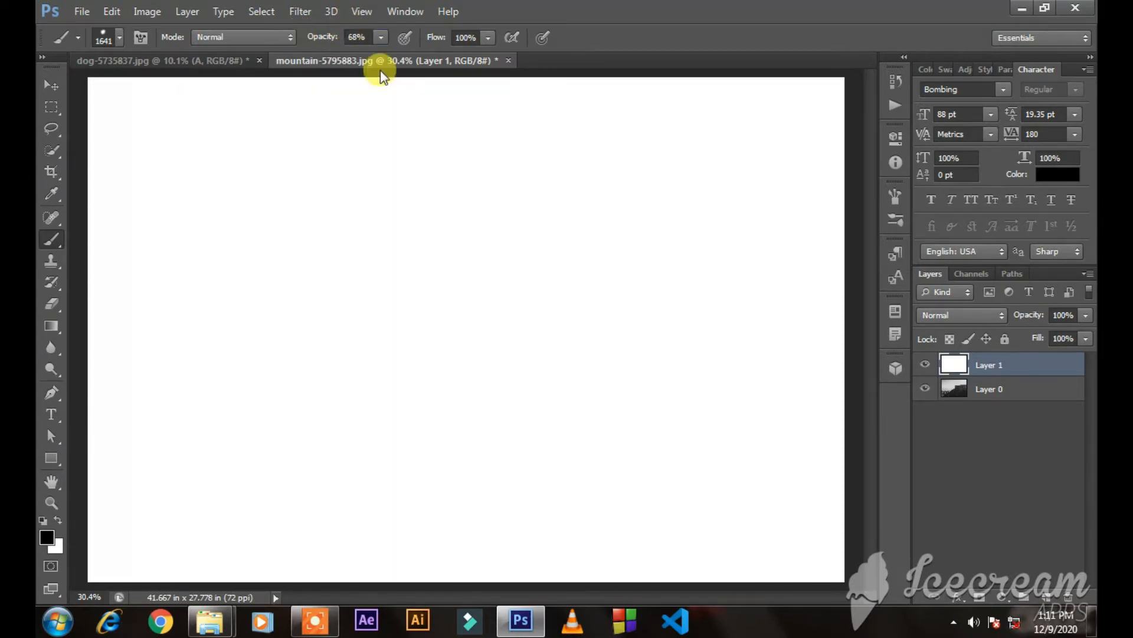
Enable Shape Dynamics, Scattering and Transfer for the fog brush, setting the opacity jitter to 100%.
{"action": "left_click", "coordinate": [898, 218]}
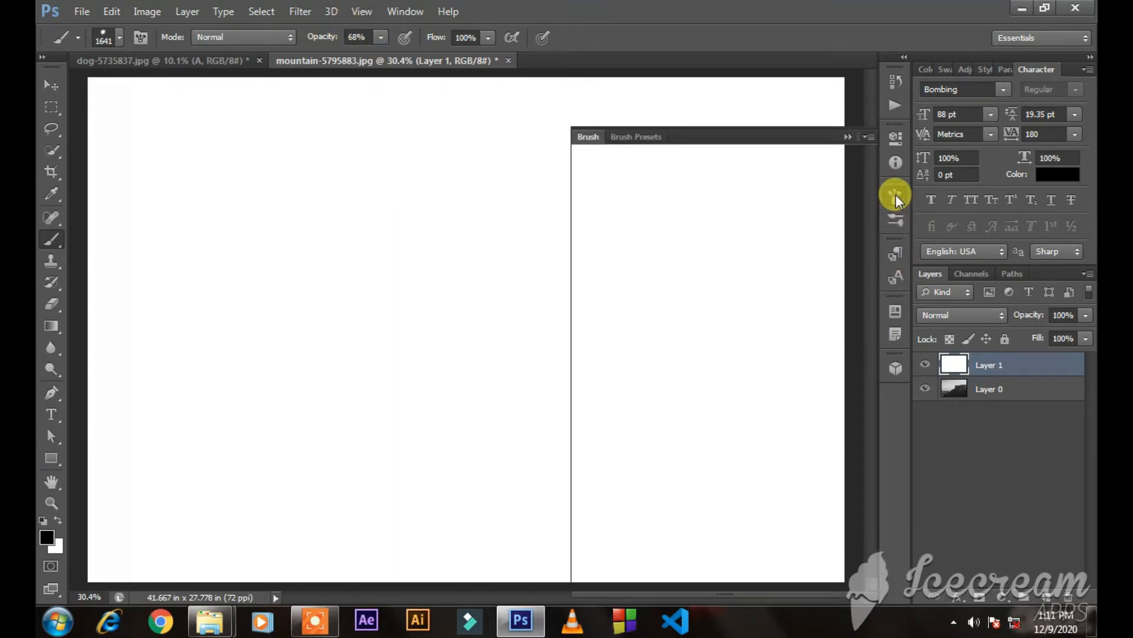
{"action": "left_click", "coordinate": [648, 196]}
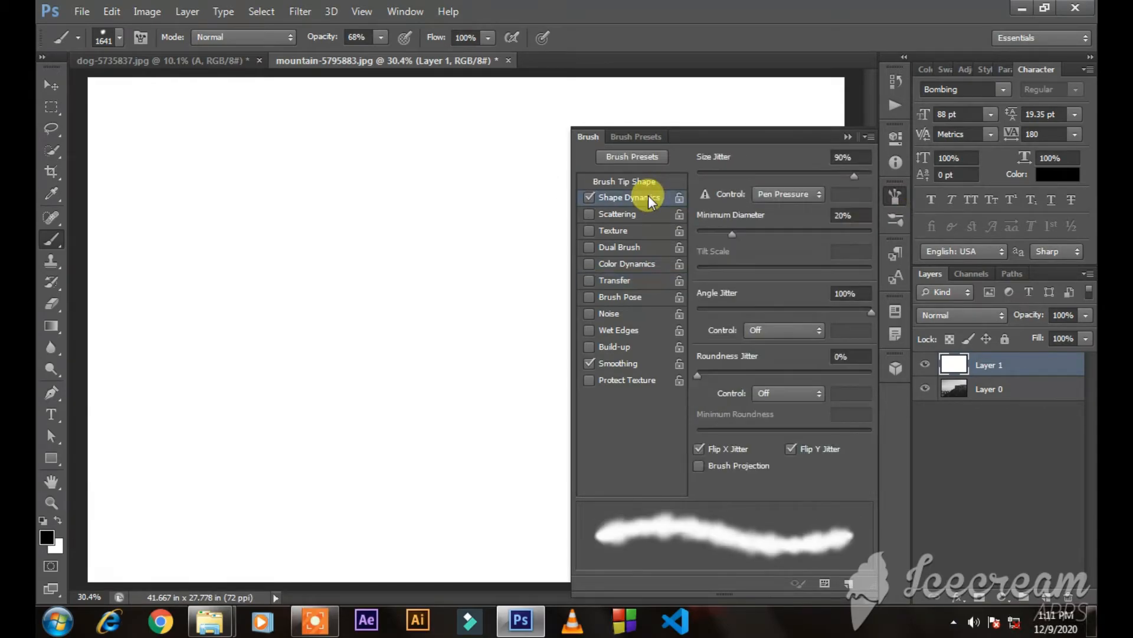
{"action": "left_click", "coordinate": [607, 214]}
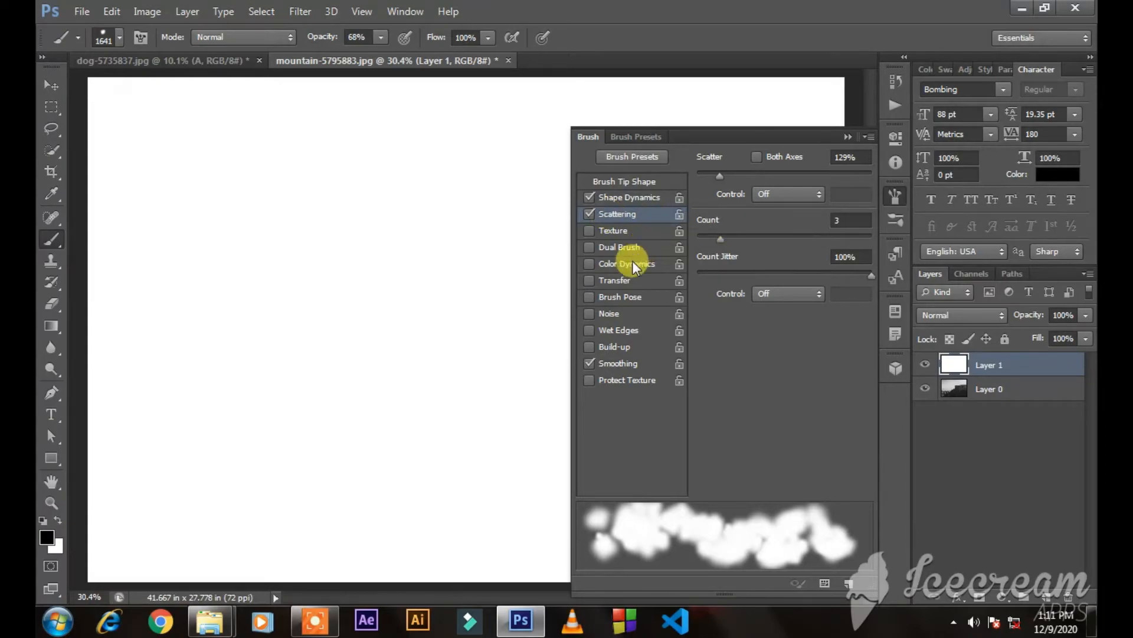
{"action": "left_click", "coordinate": [627, 280]}
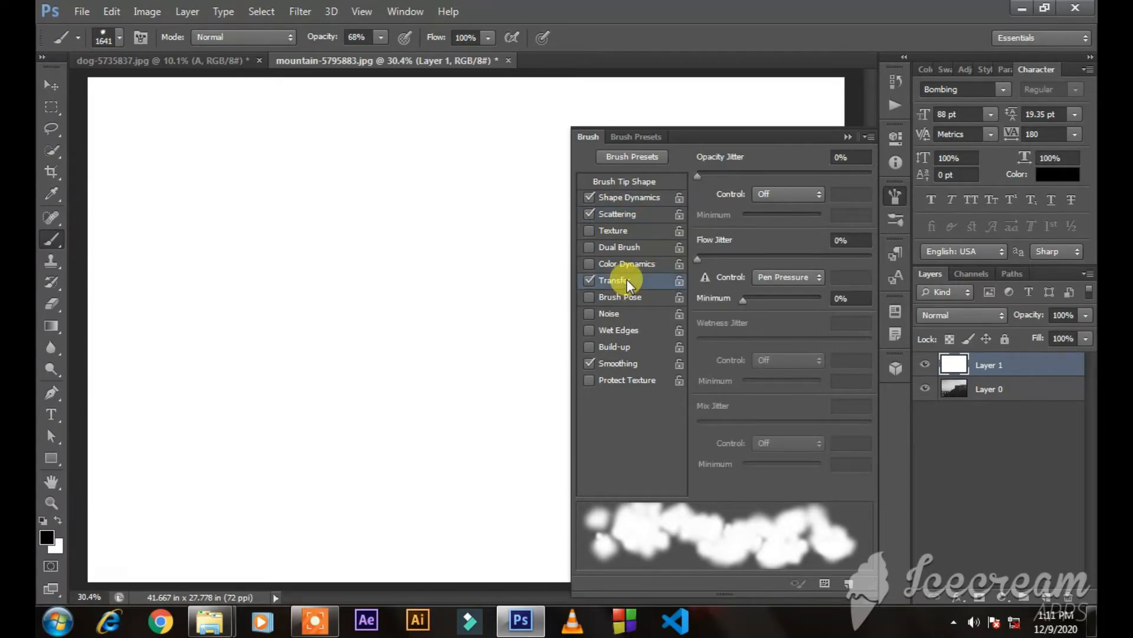
{"action": "left_click_drag", "start_coordinate": [701, 171], "coordinate": [842, 180]}
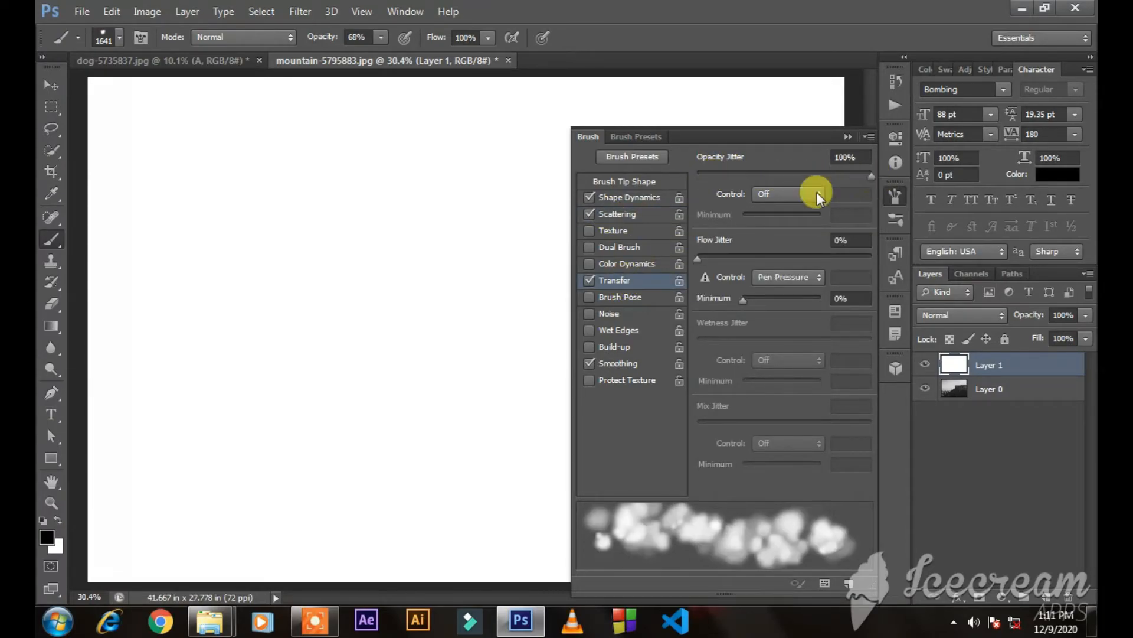
Set the brush tip spacing to 41% and try a test stroke on Layer 1, undoing it.
{"action": "left_click", "coordinate": [622, 182]}
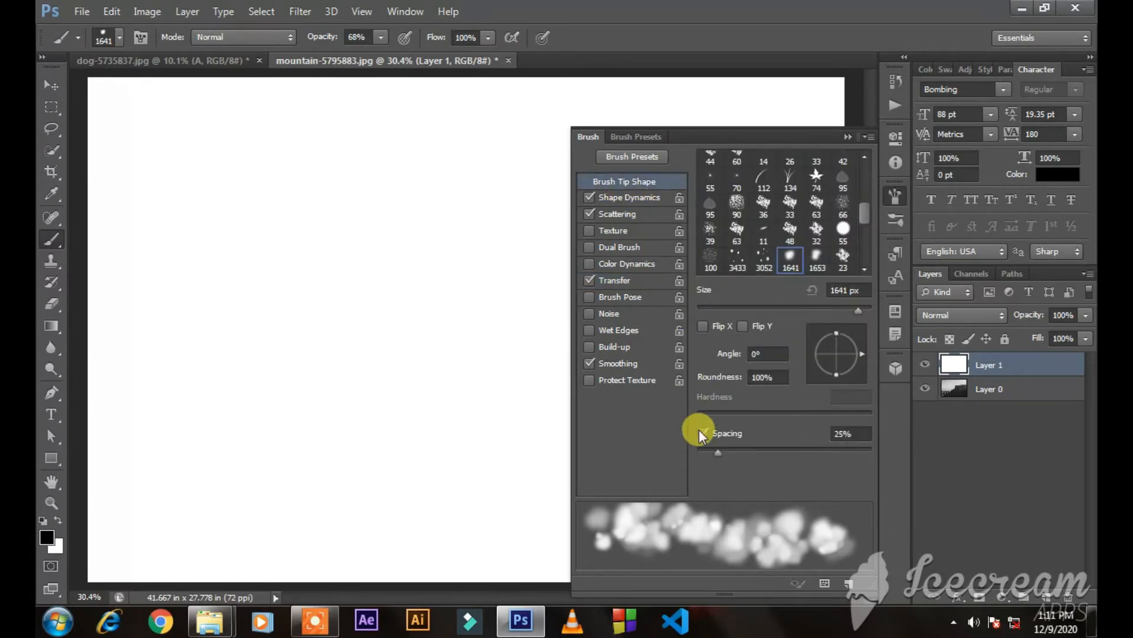
{"action": "left_click_drag", "start_coordinate": [731, 449], "coordinate": [732, 449]}
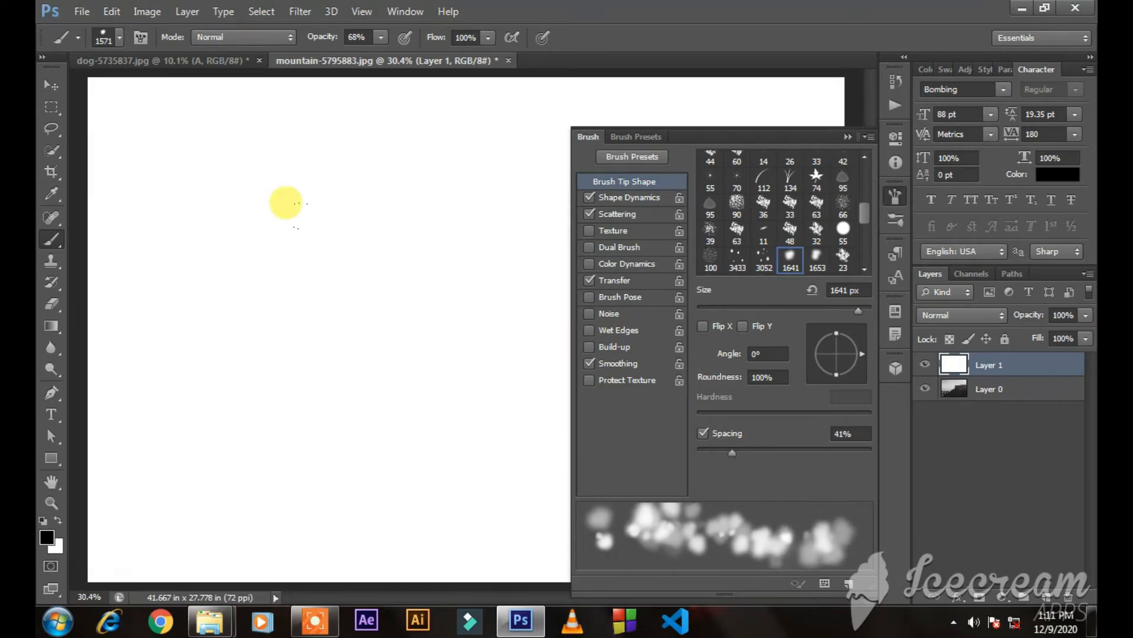
{"action": "left_click_drag", "start_coordinate": [294, 246], "coordinate": [387, 315]}
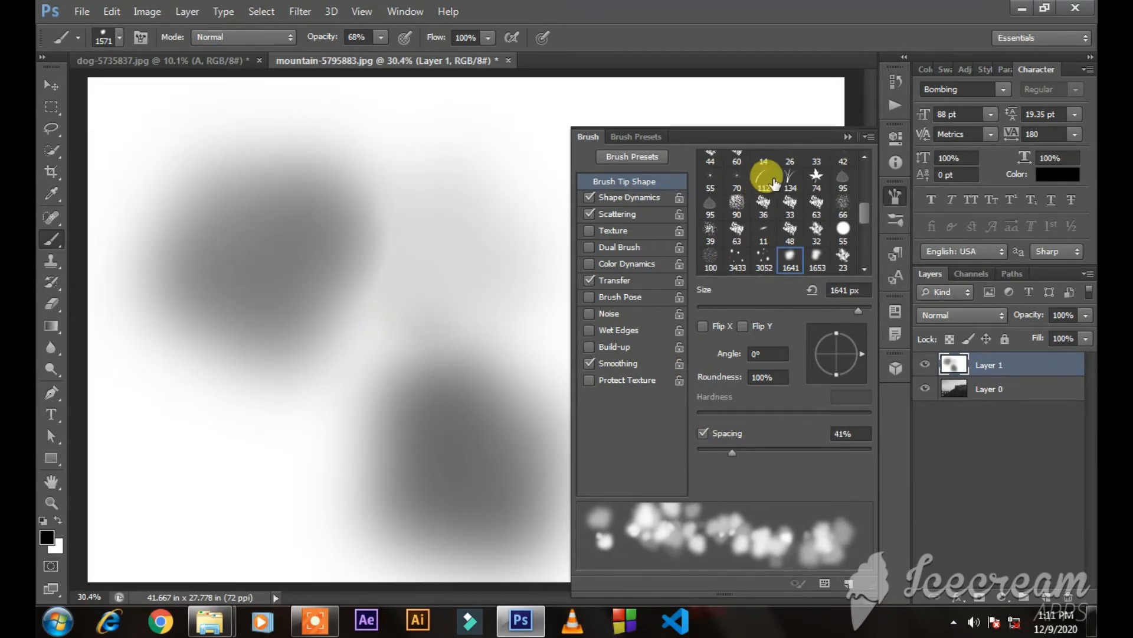
{"action": "key", "text": "ctrl+z"}
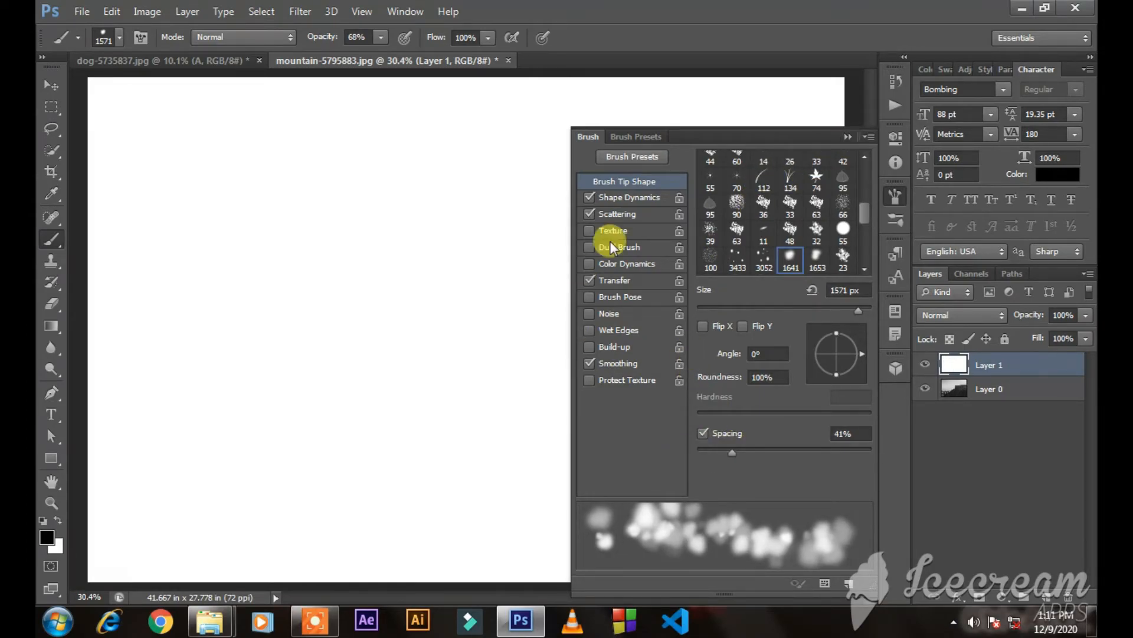
Set the fog brush's flow jitter to 15% and its scatter to 148%.
{"action": "left_click", "coordinate": [636, 278]}
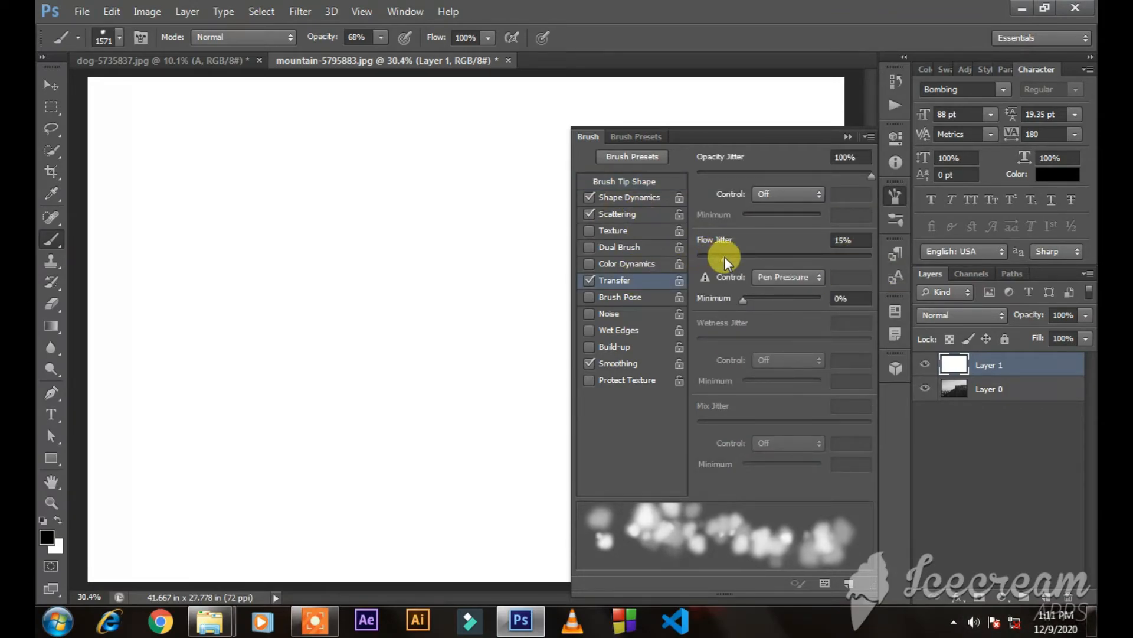
{"action": "left_click", "coordinate": [620, 213]}
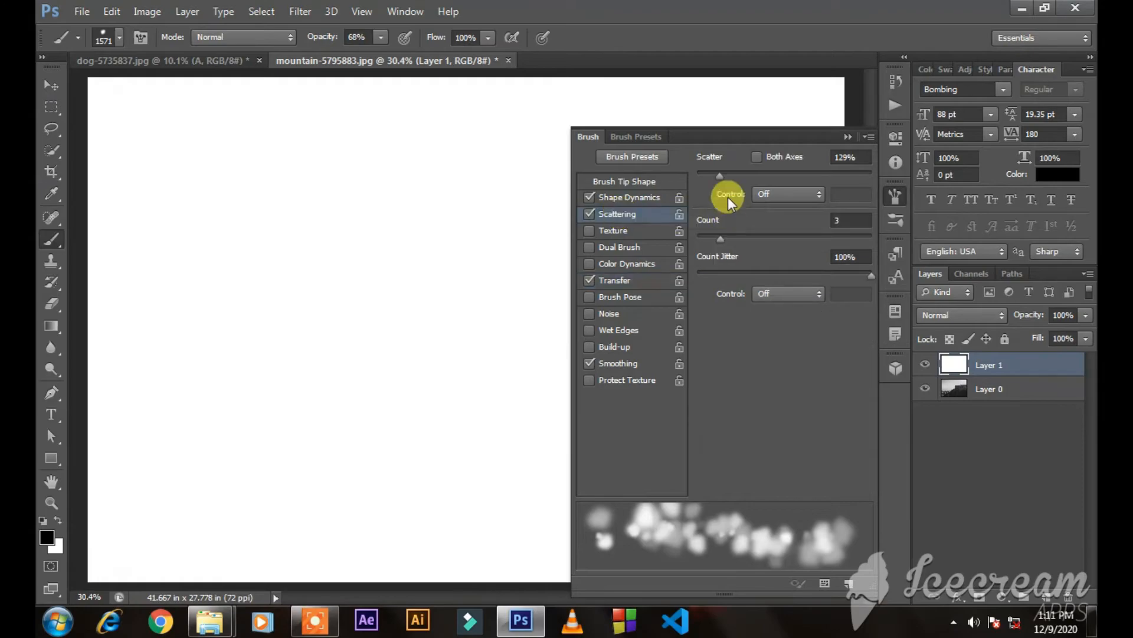
{"action": "left_click_drag", "start_coordinate": [721, 177], "coordinate": [724, 178]}
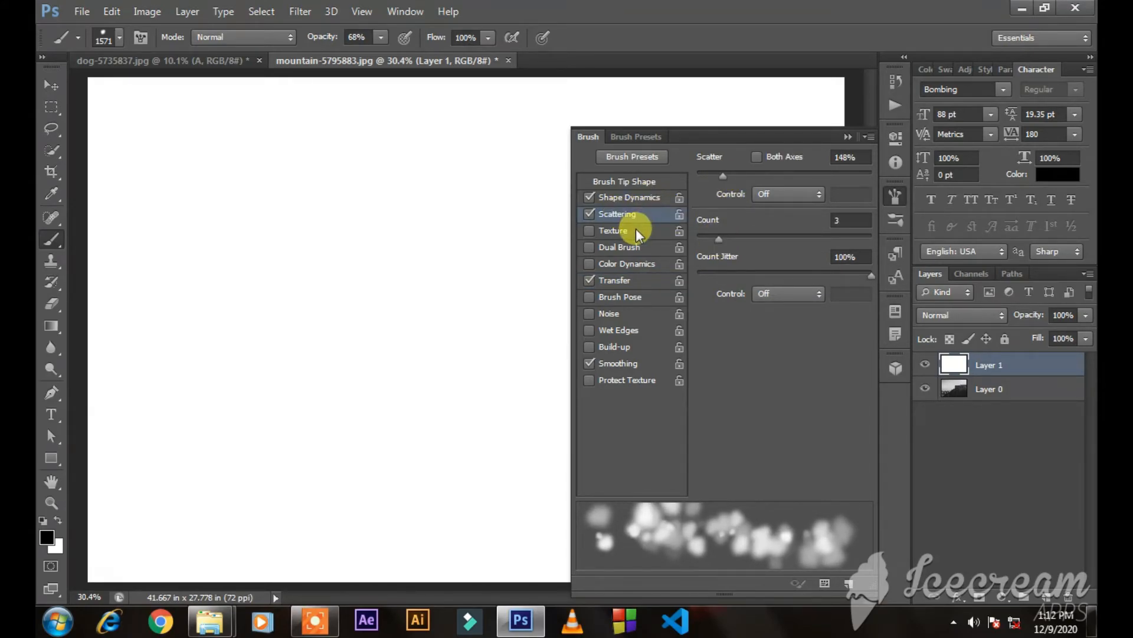
In Shape Dynamics, set the roundness jitter to 14%, minimum roundness to 1% and size jitter to 95%.
{"action": "left_click", "coordinate": [643, 196]}
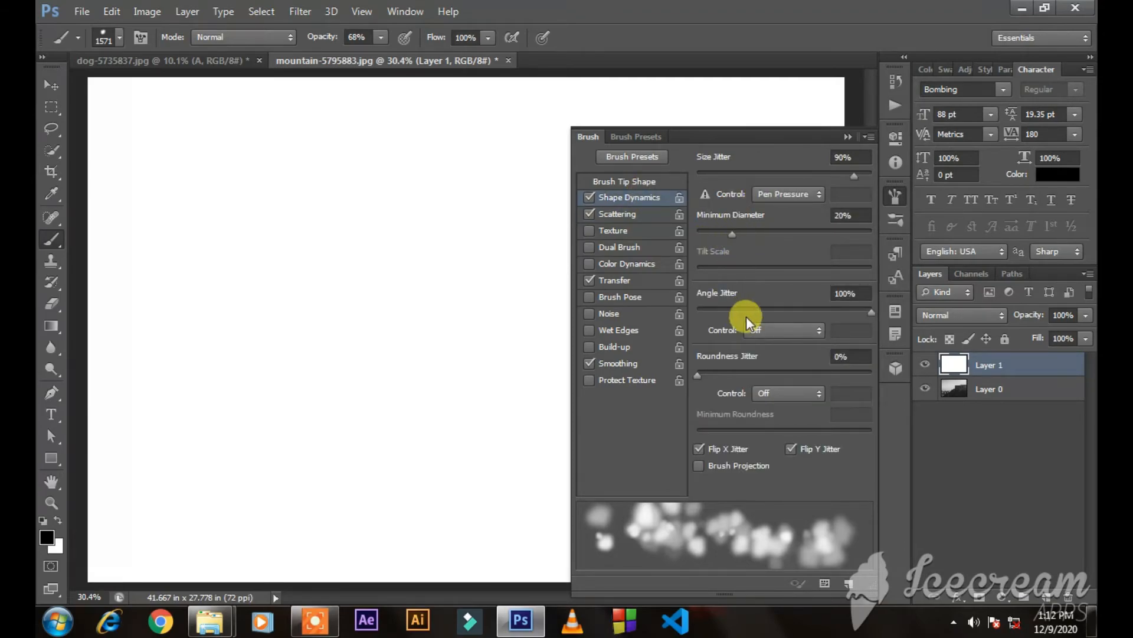
{"action": "mouse_move", "coordinate": [697, 375]}
{"action": "left_mouse_down"}
{"action": "mouse_move", "coordinate": [869, 377]}
{"action": "mouse_move", "coordinate": [713, 374]}
{"action": "mouse_move", "coordinate": [725, 375]}
{"action": "left_mouse_up"}
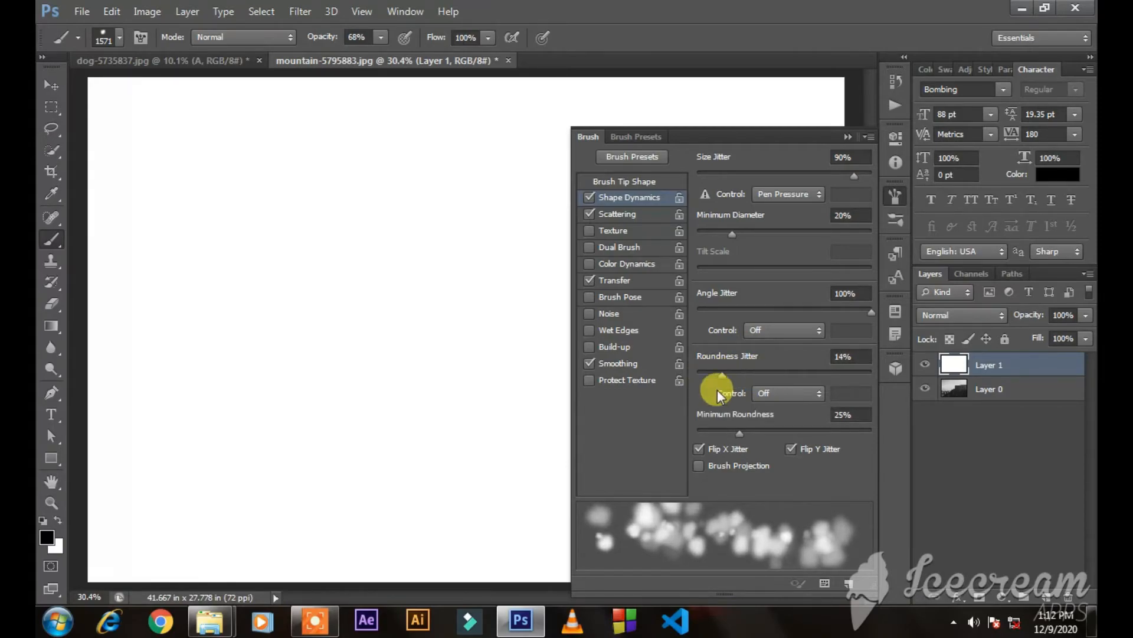
{"action": "left_click_drag", "start_coordinate": [721, 430], "coordinate": [625, 443]}
{"action": "left_click_drag", "start_coordinate": [854, 174], "coordinate": [870, 176]}
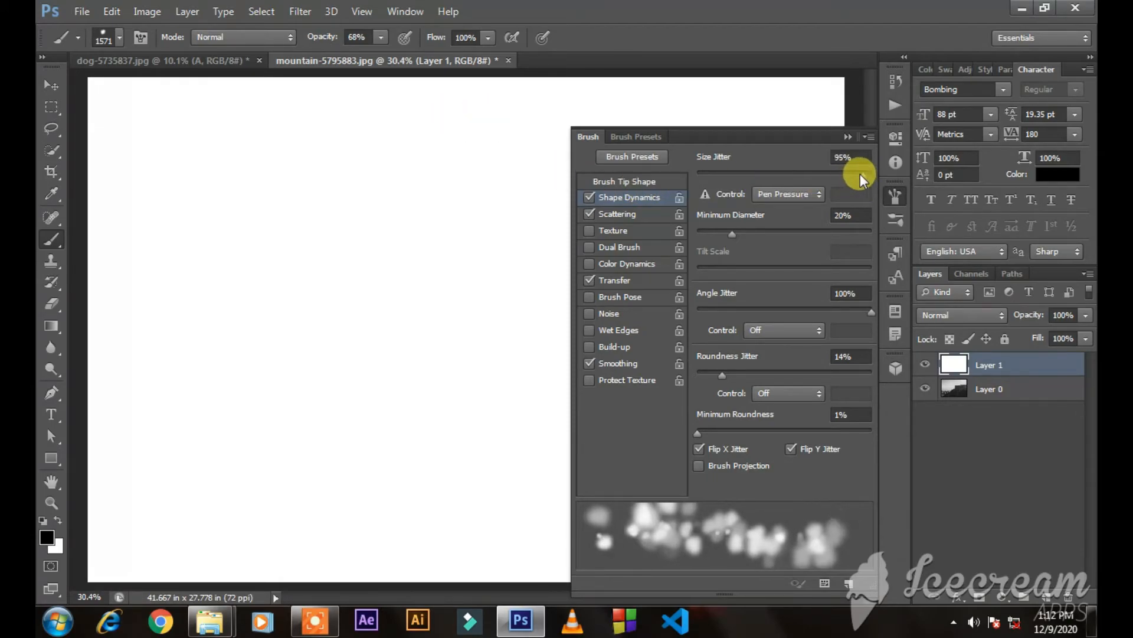
Close the brush settings and try a long diagonal stroke across Layer 1, undoing it.
{"action": "left_click", "coordinate": [848, 136]}
{"action": "mouse_move", "coordinate": [154, 134]}
{"action": "left_mouse_down"}
{"action": "mouse_move", "coordinate": [648, 353]}
{"action": "mouse_move", "coordinate": [641, 336]}
{"action": "left_mouse_up"}
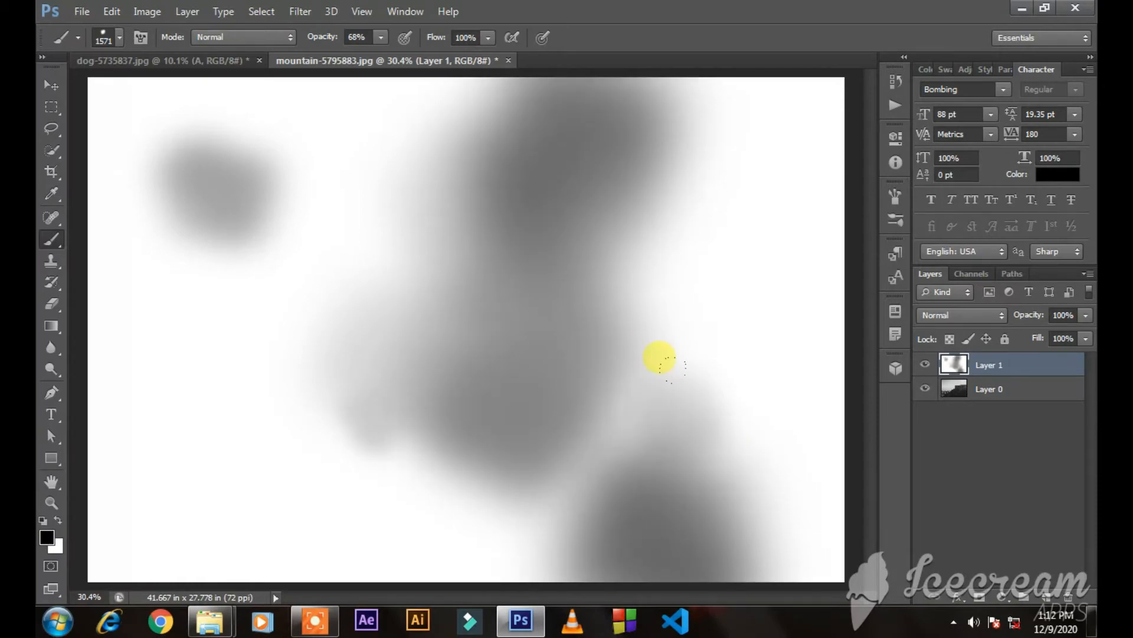
{"action": "key", "text": "ctrl+z"}
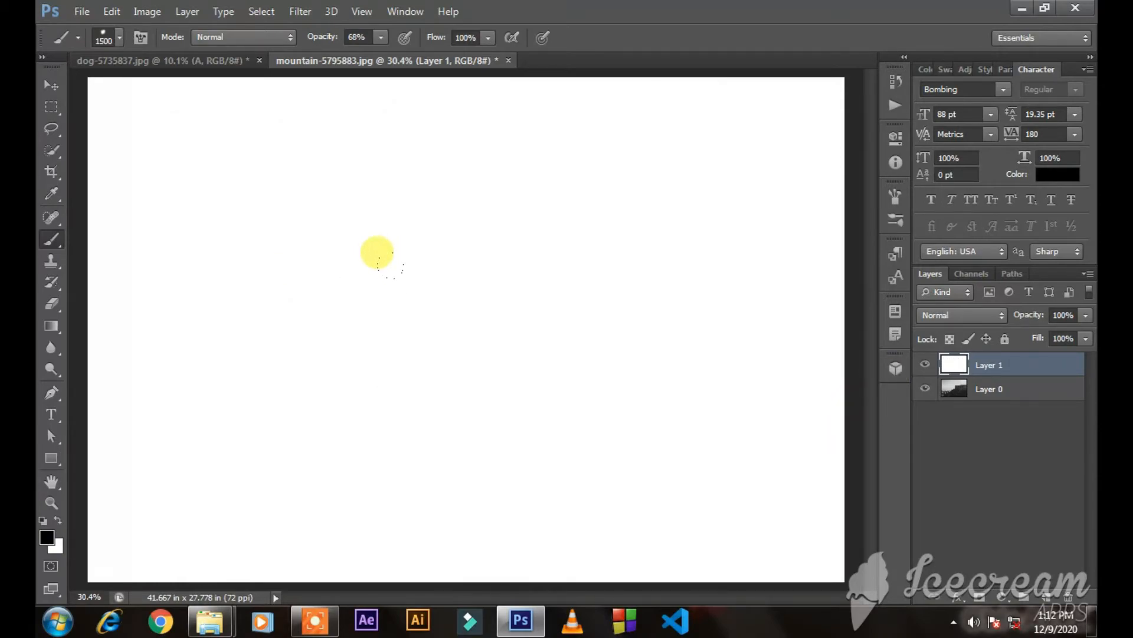
Reduce the fog brush size to 800 px.
{"action": "key", "text": "bracketleft"}
{"action": "key", "text": "bracketleft"}
{"action": "key", "text": "bracketleft"}
{"action": "key", "text": "bracketleft"}
{"action": "key", "text": "bracketleft"}
{"action": "key", "text": "bracketleft"}
{"action": "key", "text": "bracketleft"}
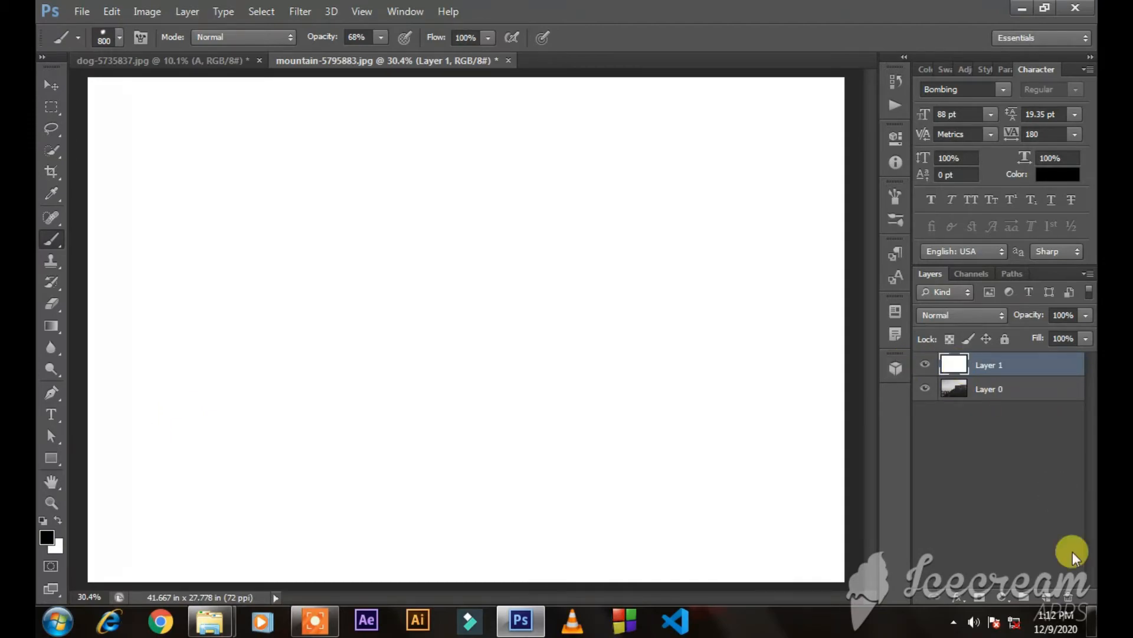
Add a new empty layer between Layer 0 and Layer 1, and hide the white Layer 1.
{"action": "left_click", "coordinate": [1050, 601]}
{"action": "left_click", "coordinate": [925, 388]}
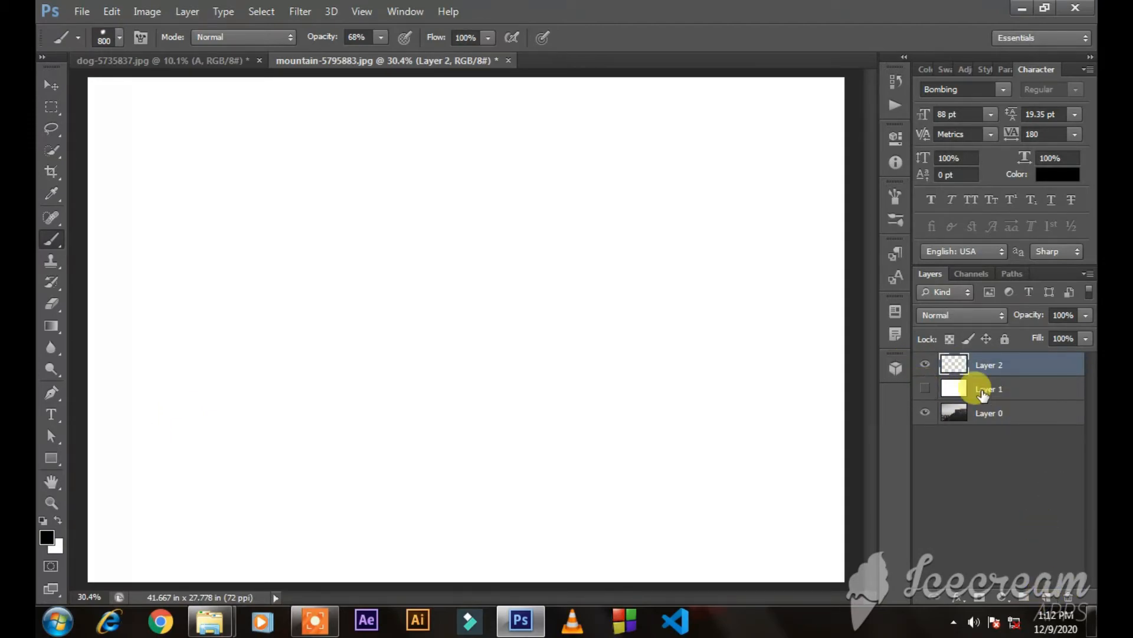
{"action": "left_click_drag", "start_coordinate": [1036, 399], "coordinate": [1036, 401]}
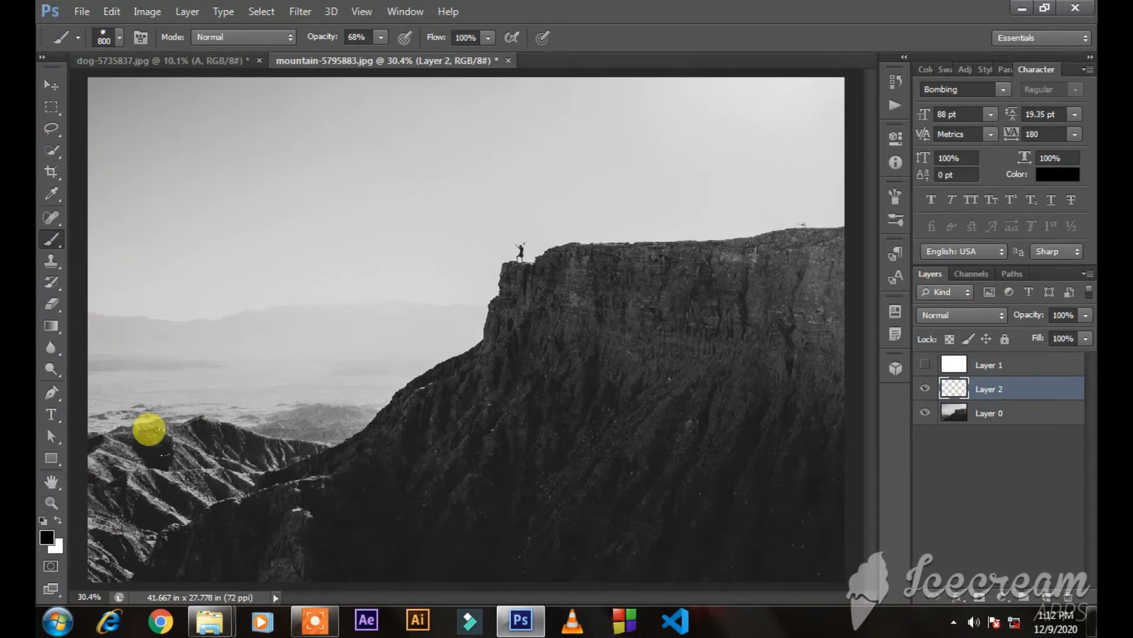
Try fog strokes in black over the mountain photo on Layer 2, undoing them.
{"action": "left_click", "coordinate": [779, 484]}
{"action": "left_click_drag", "start_coordinate": [289, 436], "coordinate": [285, 429]}
{"action": "key", "text": "ctrl+z"}
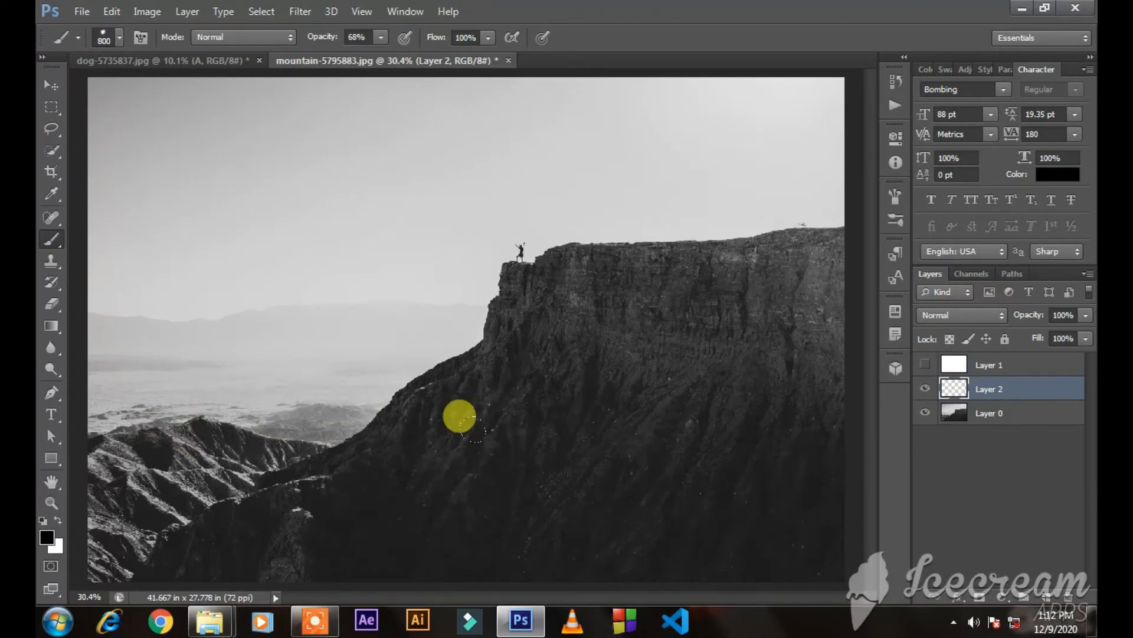
Make white the foreground colour and try fog strokes over the lower cliff on Layer 2, undoing them.
{"action": "key", "text": "x"}
{"action": "left_click_drag", "start_coordinate": [753, 388], "coordinate": [305, 411]}
{"action": "left_click", "coordinate": [529, 475]}
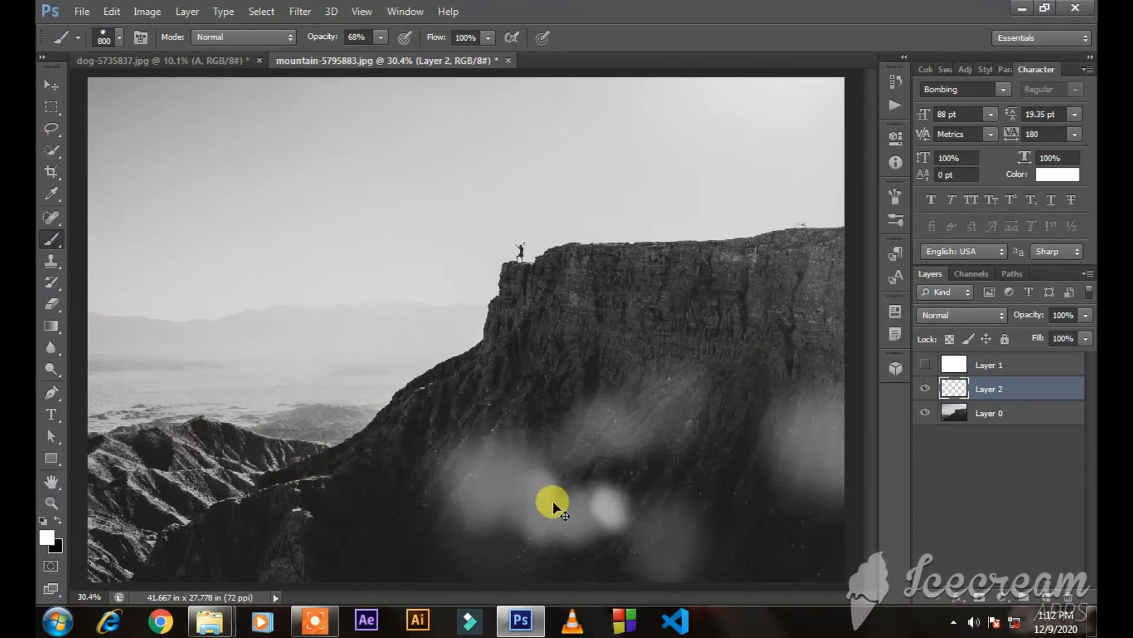
{"action": "key", "text": "ctrl+z"}
Enlarge the fog brush to 1900 px.
{"action": "key", "text": "bracketright"}
{"action": "key", "text": "bracketright"}
{"action": "key", "text": "bracketright"}
{"action": "key", "text": "bracketright"}
{"action": "key", "text": "bracketright"}
{"action": "key", "text": "bracketright"}
{"action": "key", "text": "bracketright"}
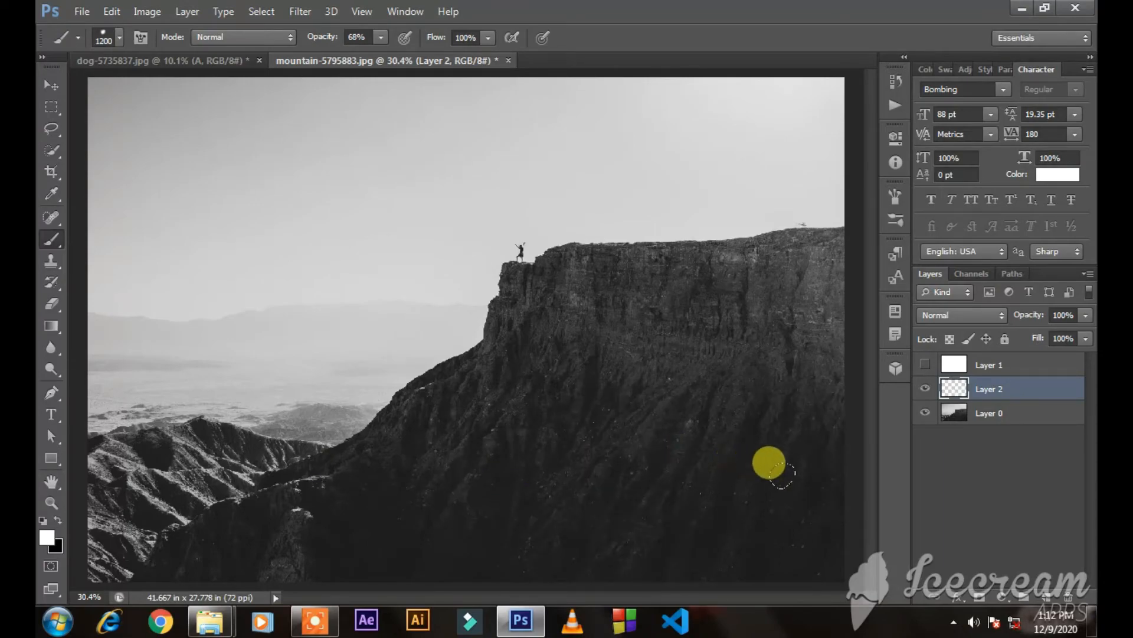
{"action": "key", "text": "bracketright"}
Undo the first trial dabs and paint white fog over the cliff, its lower slope and the hills on Layer 2.
{"action": "left_click", "coordinate": [765, 444]}
{"action": "left_click", "coordinate": [535, 501]}
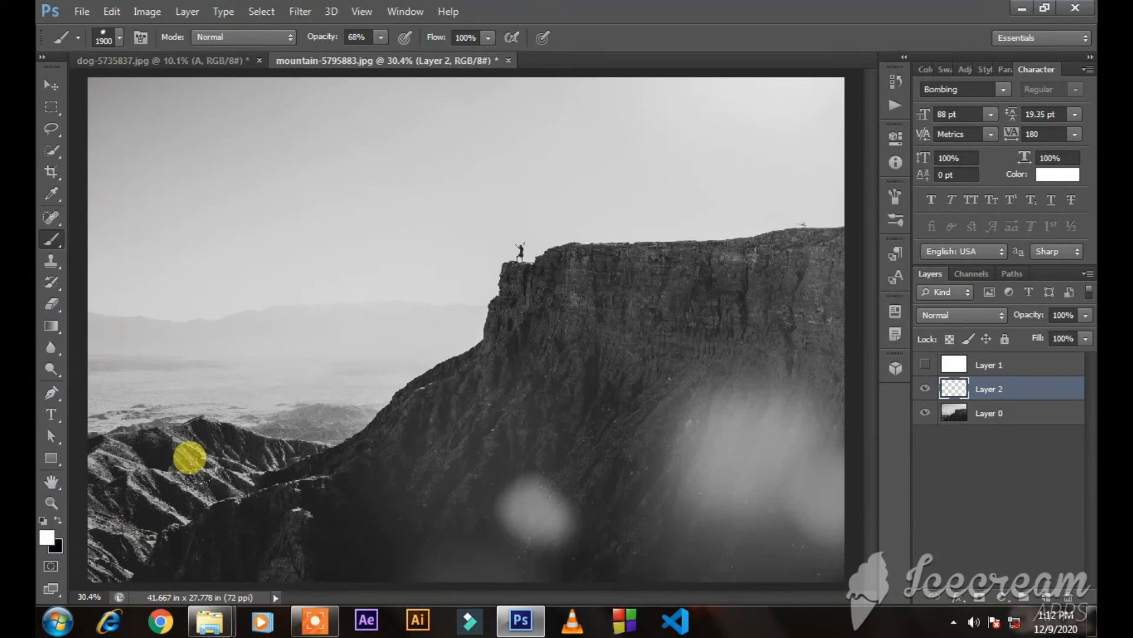
{"action": "key", "text": "ctrl+alt+z"}
{"action": "key", "text": "ctrl+alt+z"}
{"action": "left_click", "coordinate": [142, 467]}
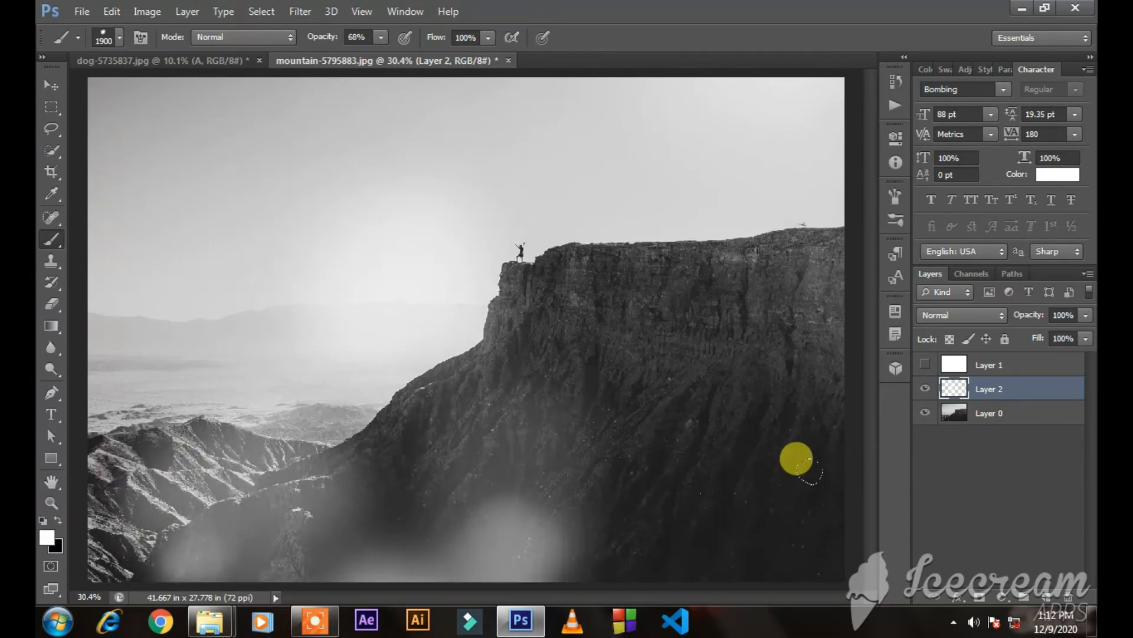
{"action": "left_click", "coordinate": [784, 397]}
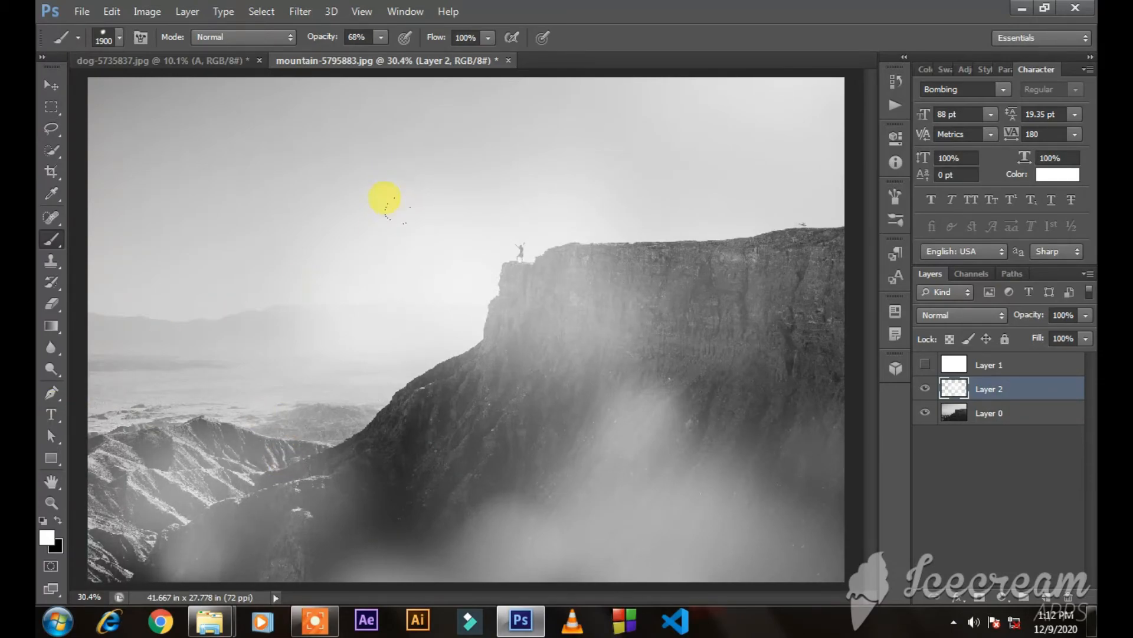
Add a layer mask to Layer 2 and paint it black to thin the fog around the figure, sky and upper cliff.
{"action": "left_click", "coordinate": [982, 593]}
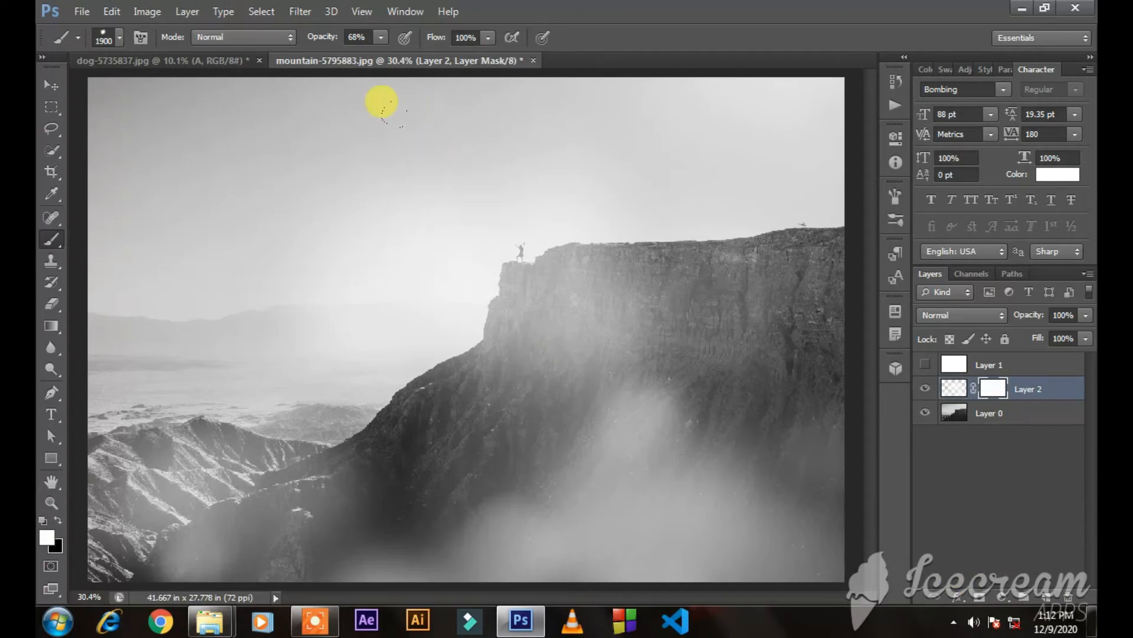
{"action": "key", "text": "x"}
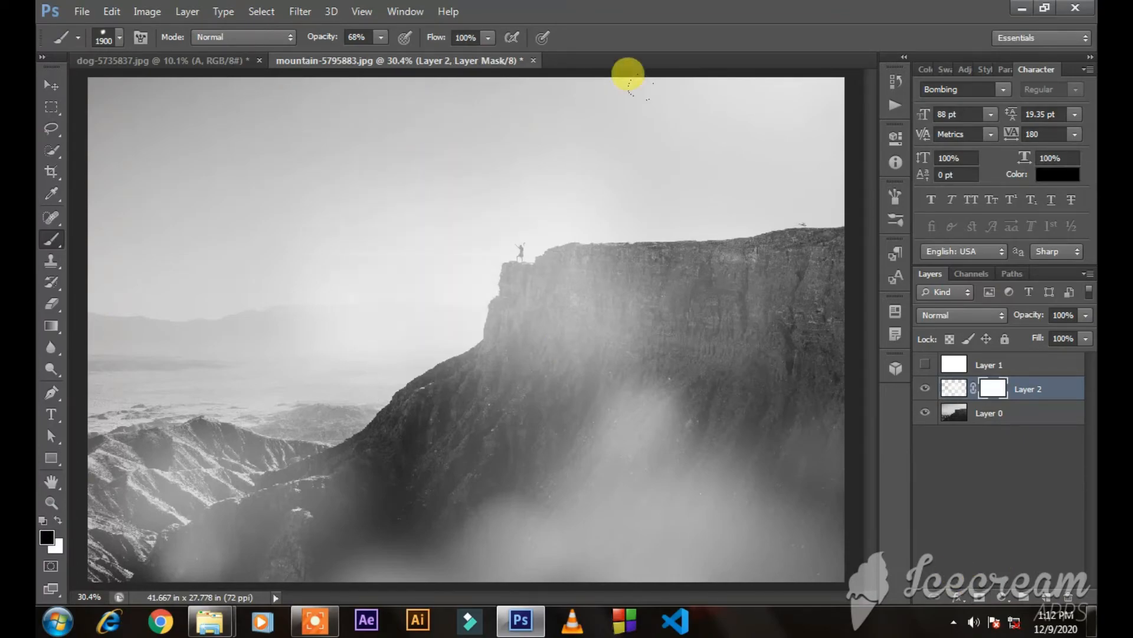
{"action": "mouse_move", "coordinate": [390, 168]}
{"action": "left_mouse_down"}
{"action": "mouse_move", "coordinate": [183, 185]}
{"action": "mouse_move", "coordinate": [398, 179]}
{"action": "mouse_move", "coordinate": [318, 154]}
{"action": "mouse_move", "coordinate": [432, 157]}
{"action": "mouse_move", "coordinate": [484, 125]}
{"action": "mouse_move", "coordinate": [476, 83]}
{"action": "left_mouse_up"}
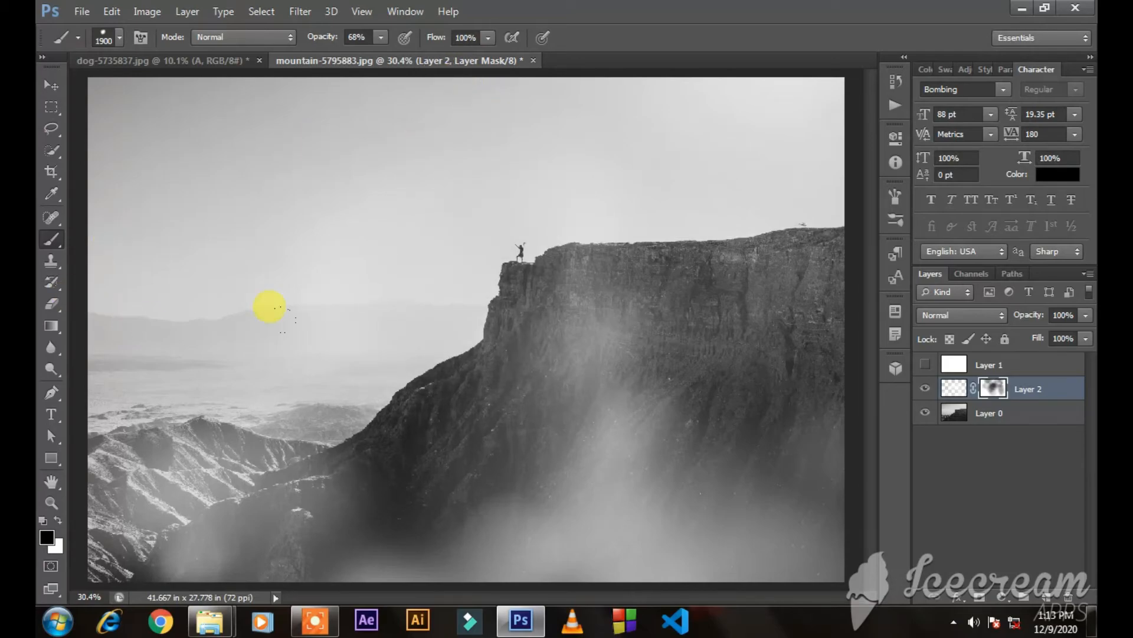
{"action": "left_click", "coordinate": [925, 388]}
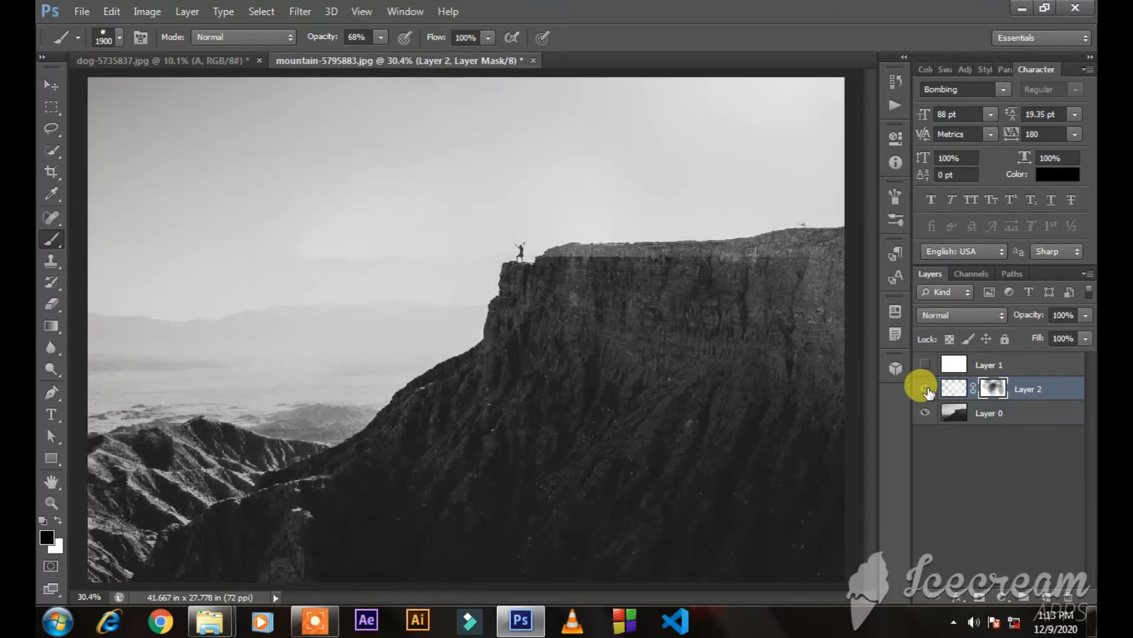
{"action": "left_click", "coordinate": [925, 388]}
Quick-select the dark cliff and its slope on Layer 0, excluding the hills, and copy the selection to a new layer.
{"action": "left_click", "coordinate": [1007, 410]}
{"action": "key", "text": "x"}
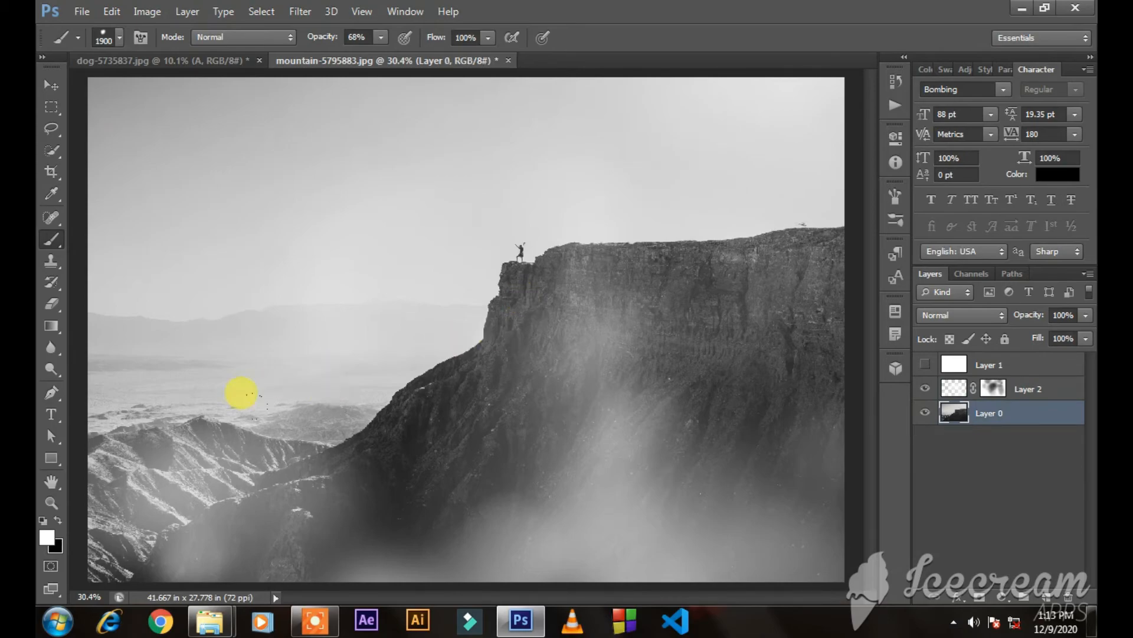
{"action": "left_click", "coordinate": [52, 129]}
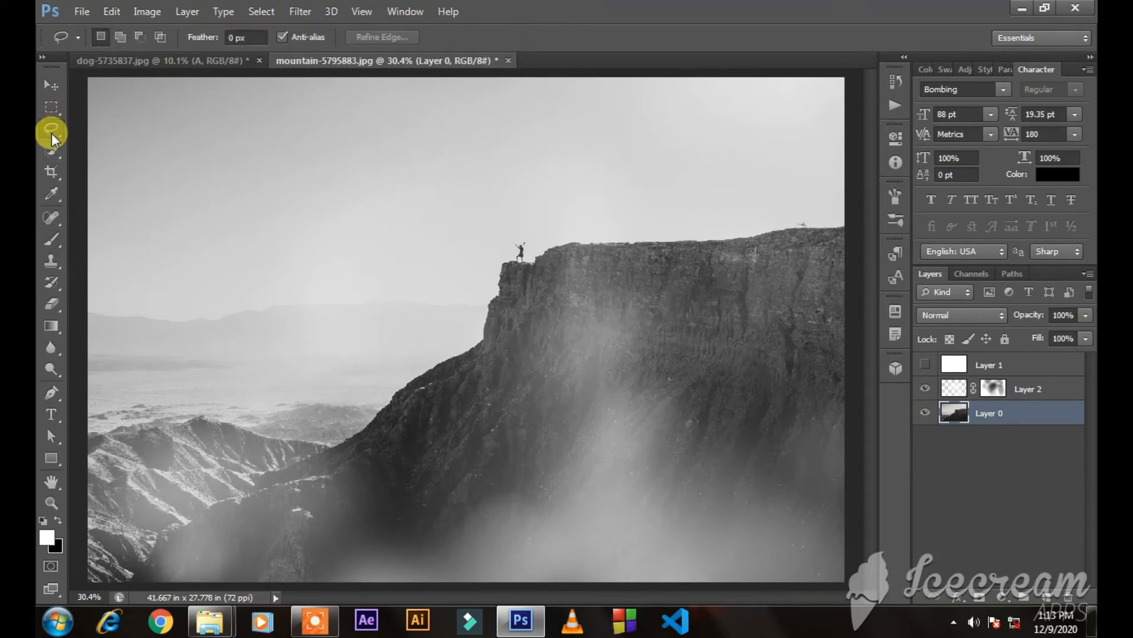
{"action": "left_click", "coordinate": [51, 150]}
{"action": "left_click", "coordinate": [772, 260]}
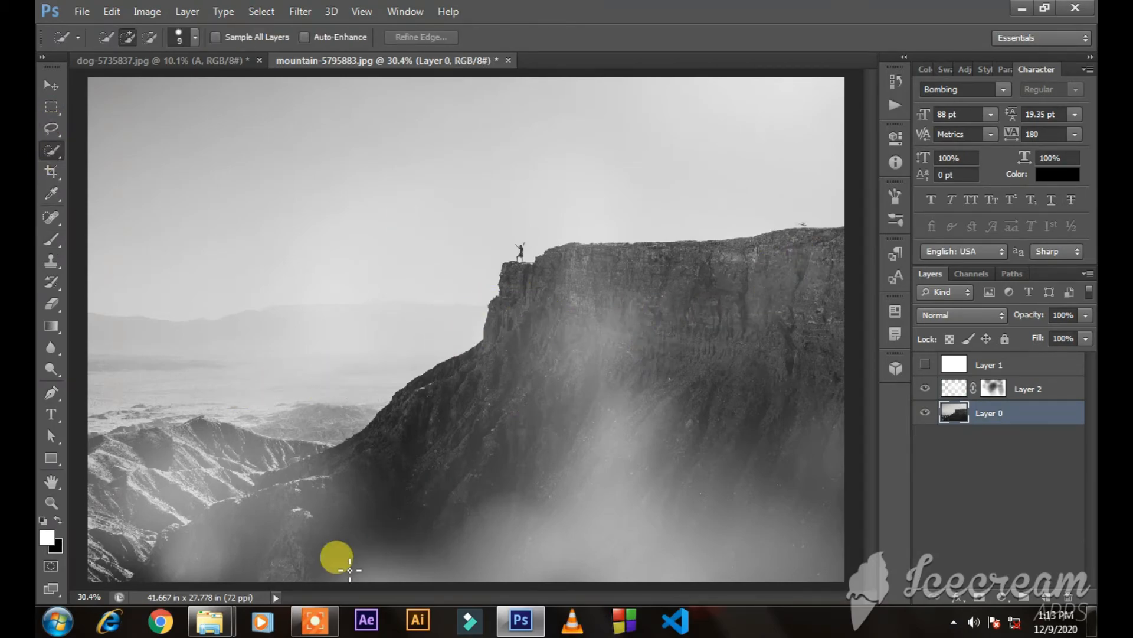
{"action": "left_click_drag", "start_coordinate": [330, 543], "coordinate": [329, 534]}
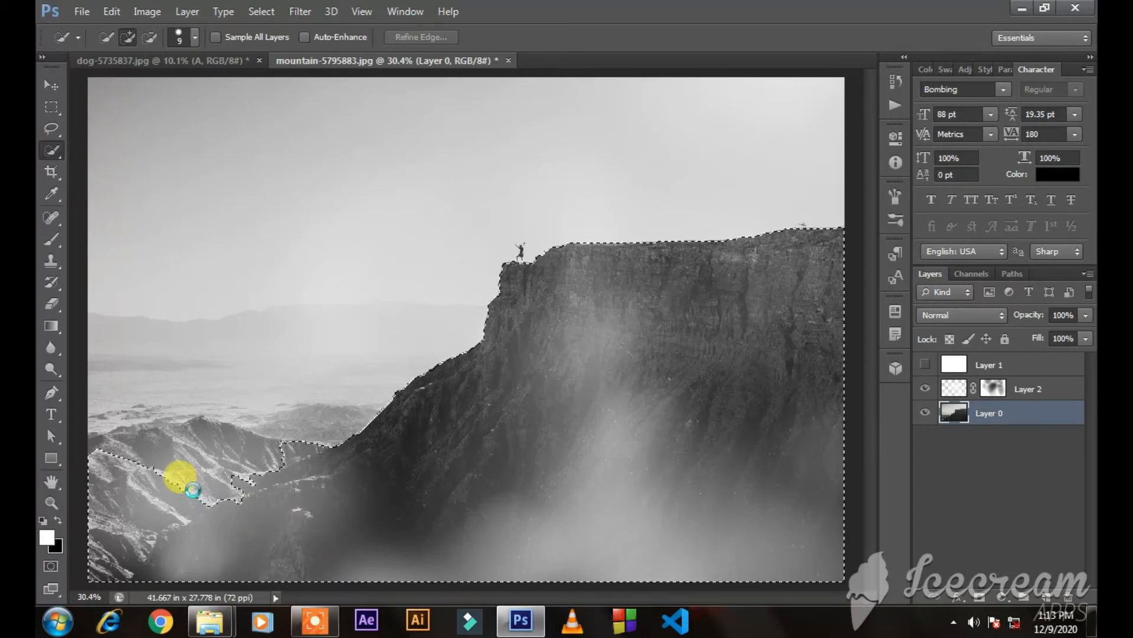
{"action": "left_click_drag", "start_coordinate": [193, 490], "coordinate": [202, 491]}
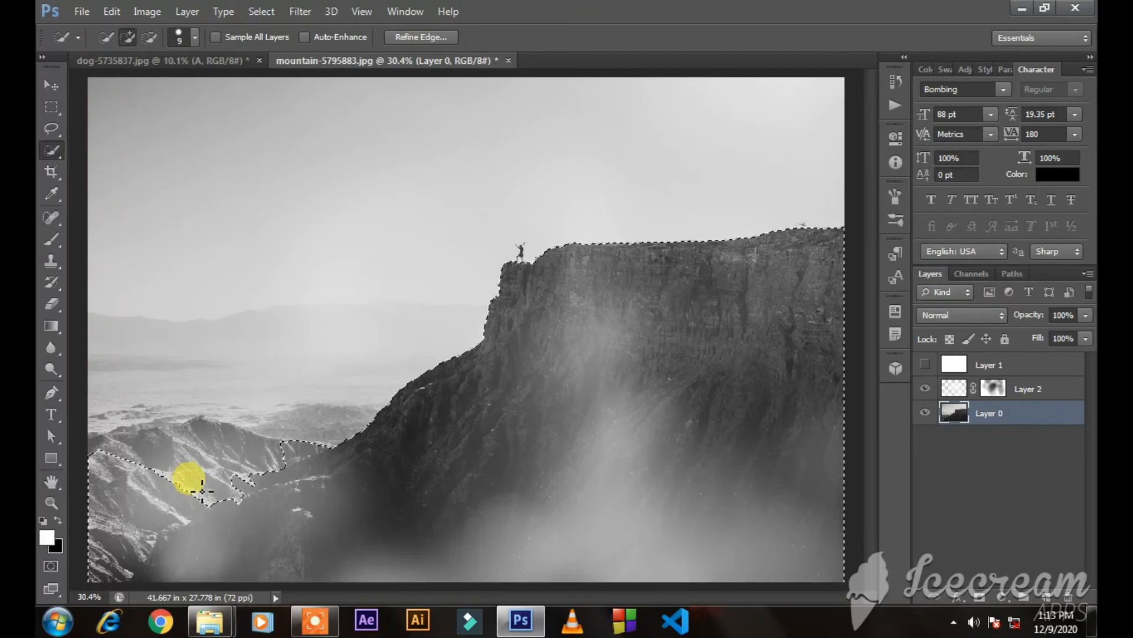
{"action": "key", "text": "alt"}
{"action": "mouse_move", "coordinate": [308, 459]}
{"action": "left_mouse_down"}
{"action": "mouse_move", "coordinate": [324, 431]}
{"action": "mouse_move", "coordinate": [266, 456]}
{"action": "mouse_move", "coordinate": [250, 484]}
{"action": "mouse_move", "coordinate": [180, 503]}
{"action": "mouse_move", "coordinate": [102, 576]}
{"action": "left_mouse_up"}
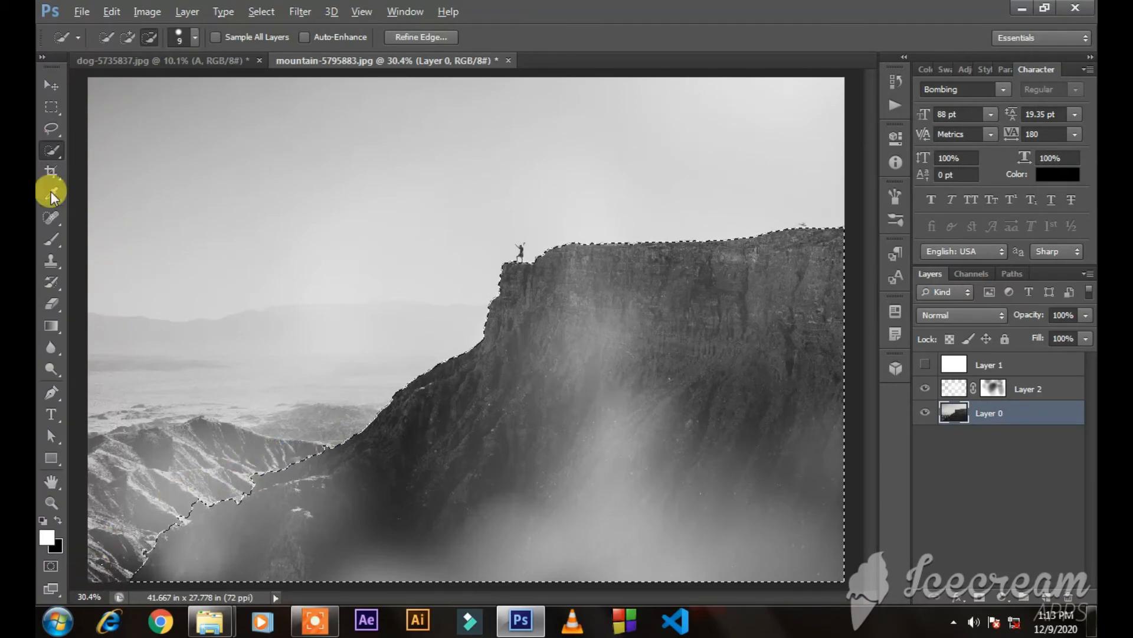
{"action": "left_click", "coordinate": [50, 85]}
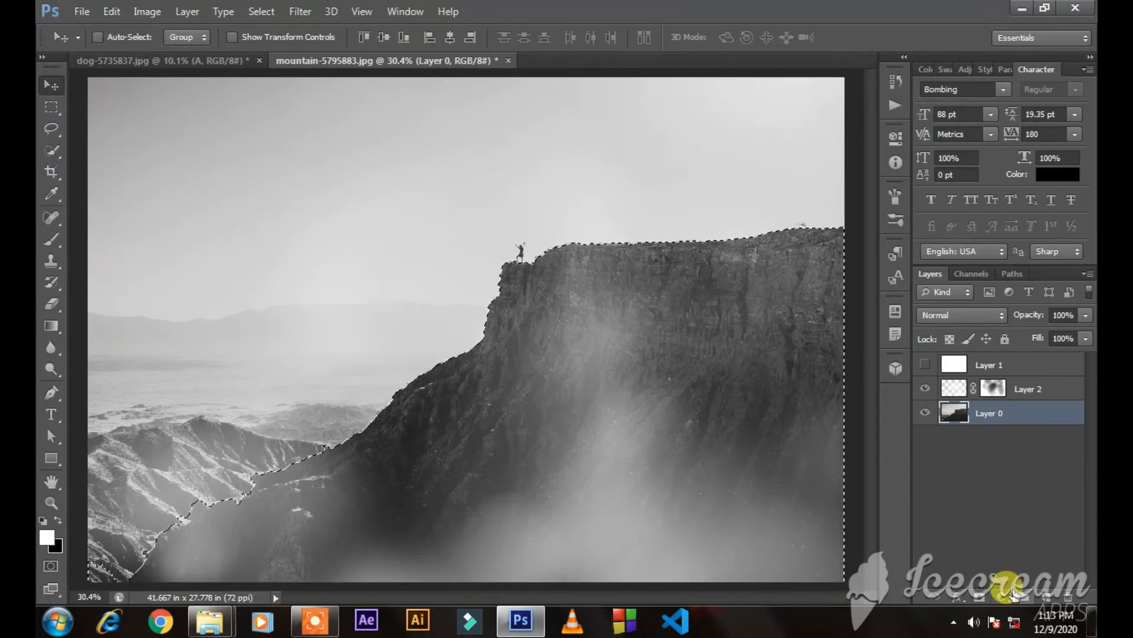
{"action": "key", "text": "ctrl+j"}
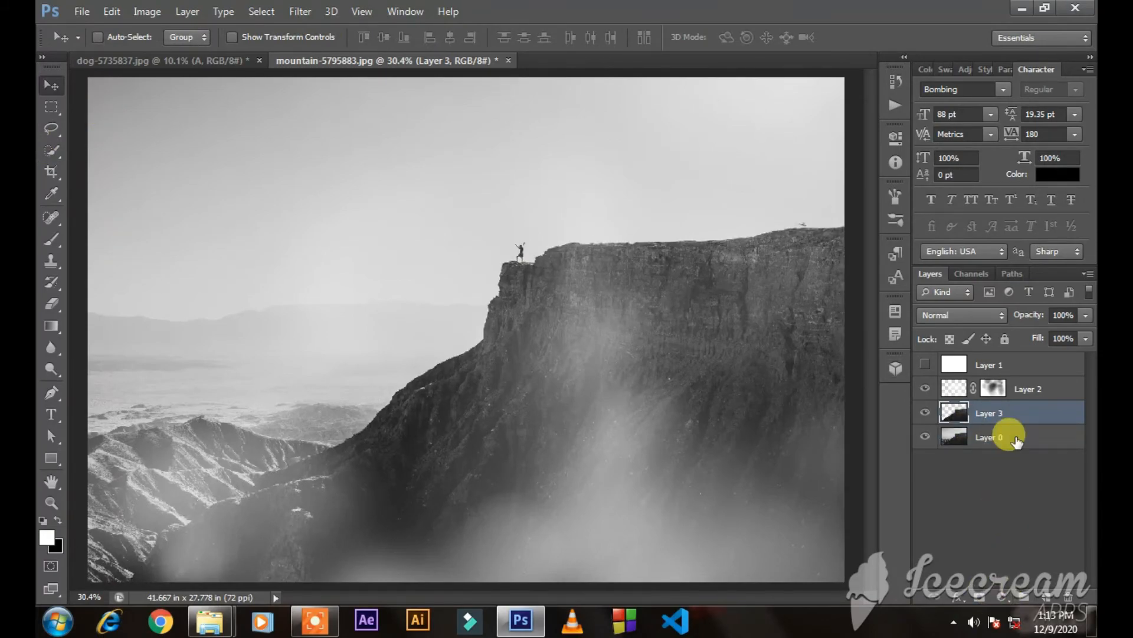
Toggle the Layer 2 fog to compare, and try clipping it to the cliff copy on Layer 3.
{"action": "left_click", "coordinate": [1019, 439]}
{"action": "left_click", "coordinate": [925, 389]}
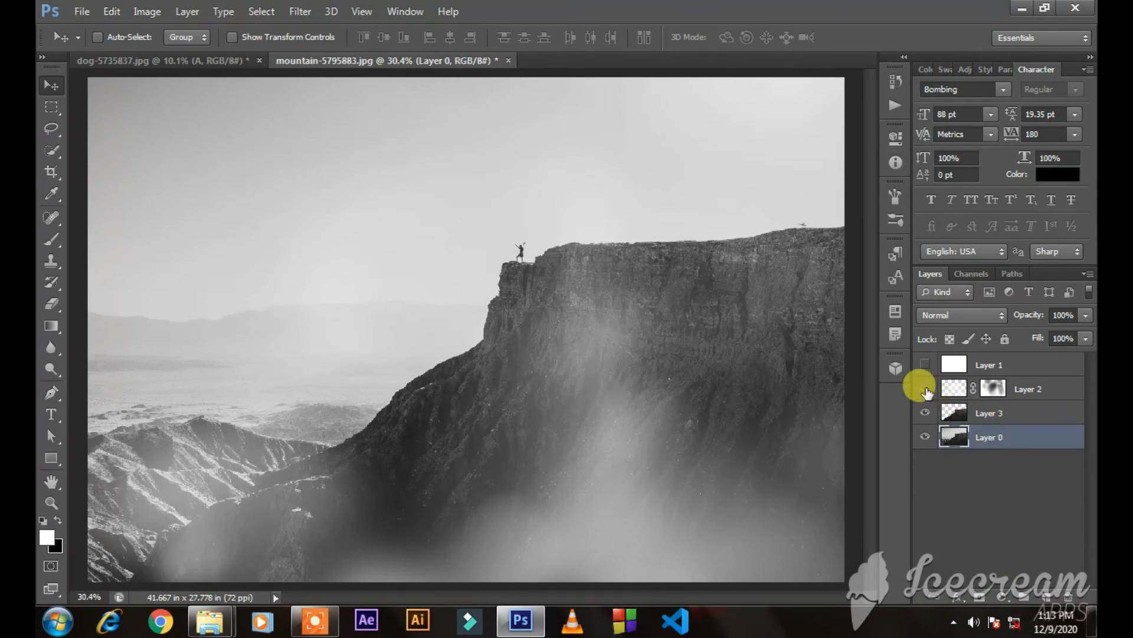
{"action": "left_click", "coordinate": [925, 388]}
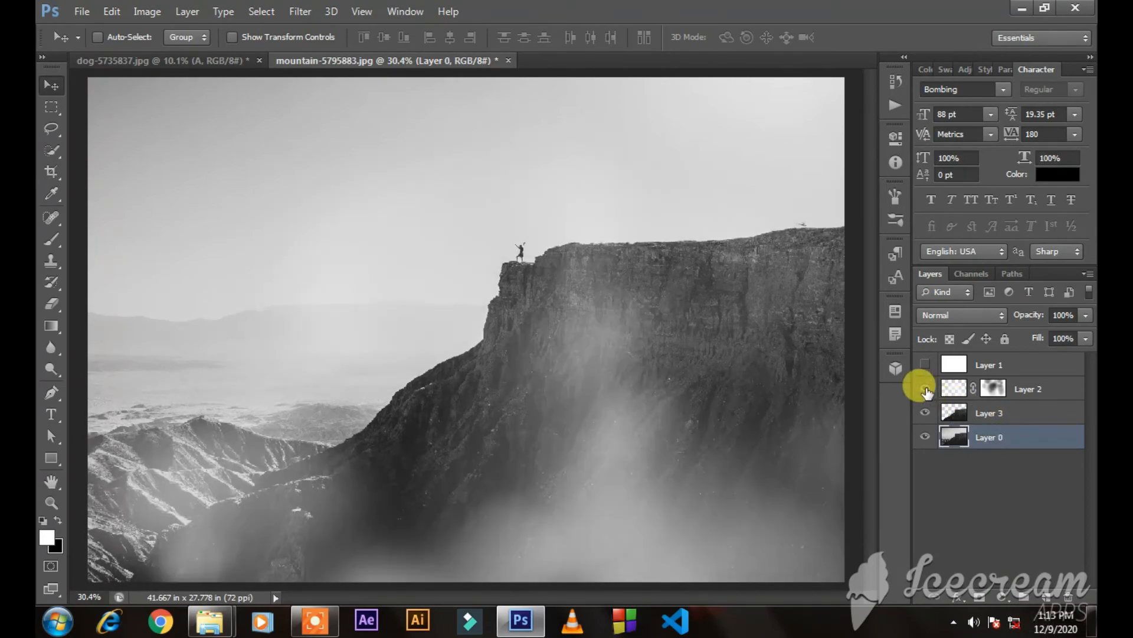
{"action": "left_click", "coordinate": [964, 395], "text": "alt"}
{"action": "left_click", "coordinate": [965, 397], "text": "alt"}
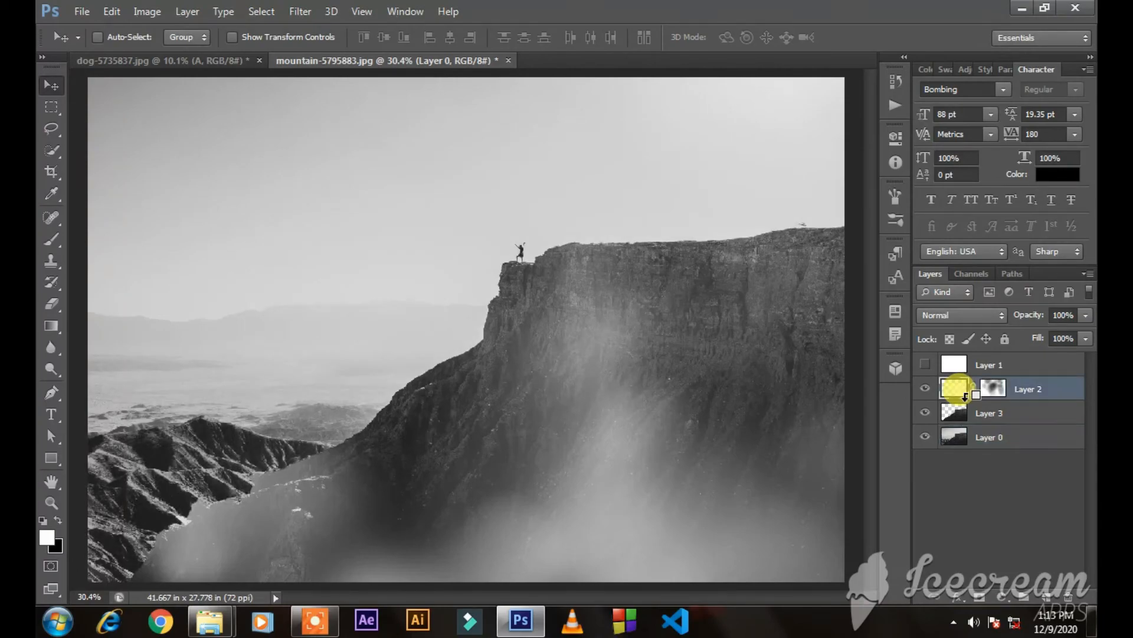
Add a new layer above Layer 0 and paint white fog across the distant hills and sky, undoing the extra stroke.
{"action": "left_click", "coordinate": [1011, 442]}
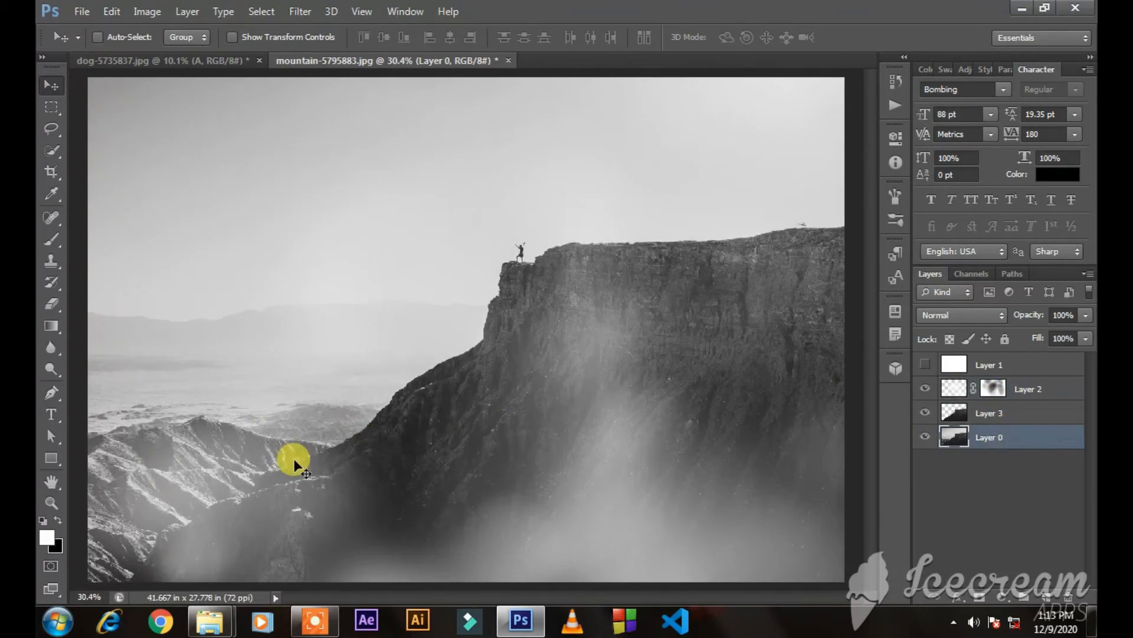
{"action": "left_click", "coordinate": [1050, 597]}
{"action": "left_click", "coordinate": [51, 239]}
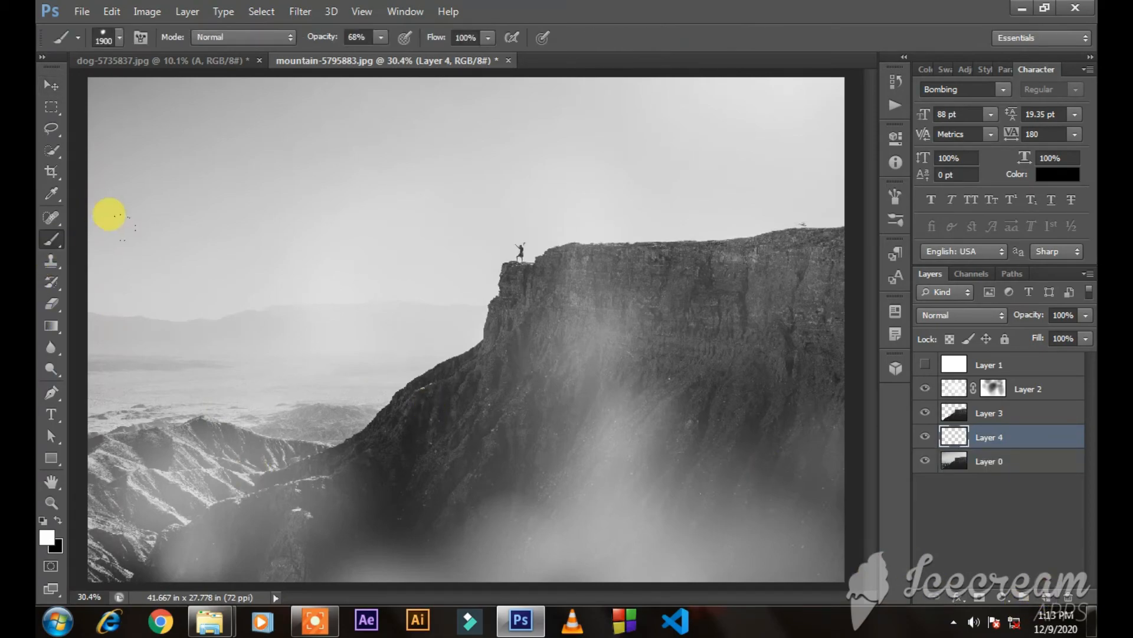
{"action": "left_click_drag", "start_coordinate": [96, 279], "coordinate": [732, 199]}
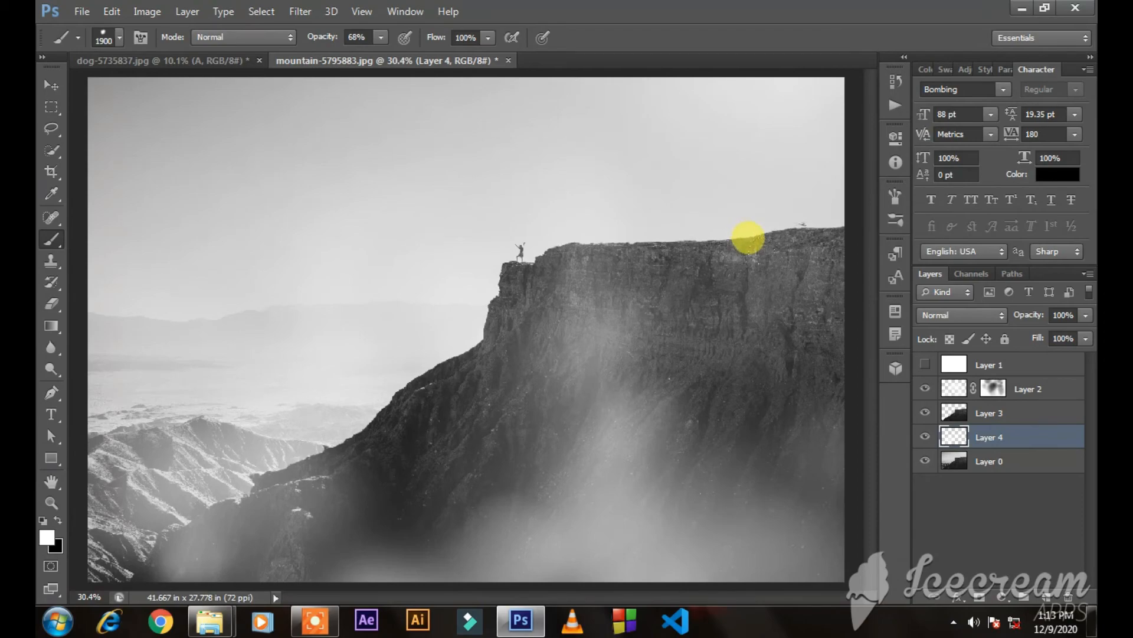
{"action": "left_click_drag", "start_coordinate": [136, 336], "coordinate": [239, 179]}
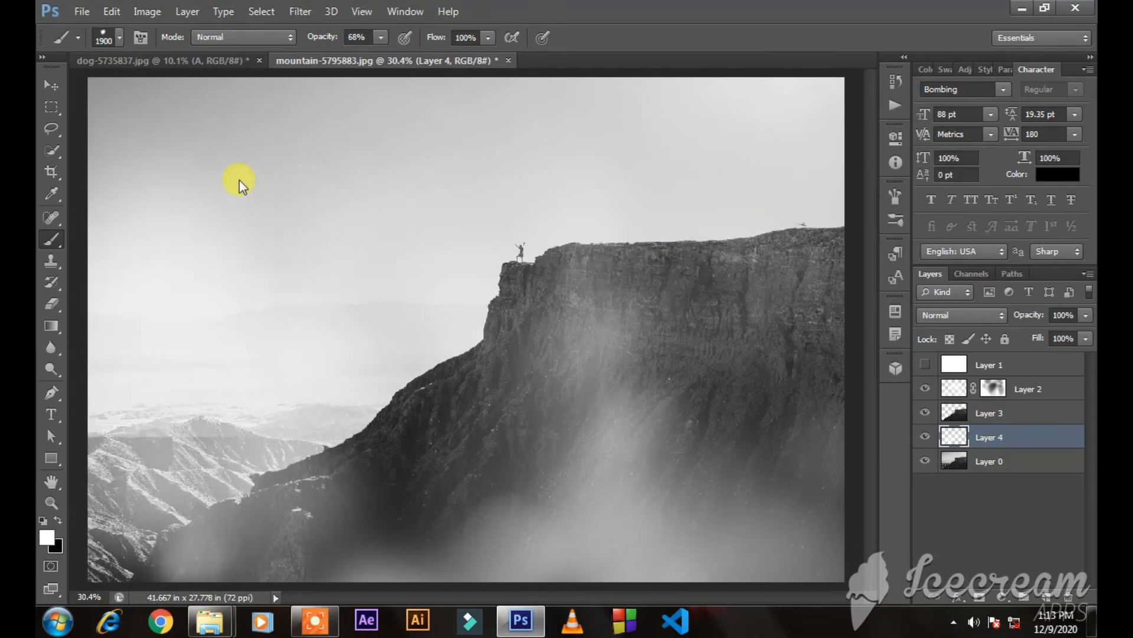
{"action": "key", "text": "ctrl+z"}
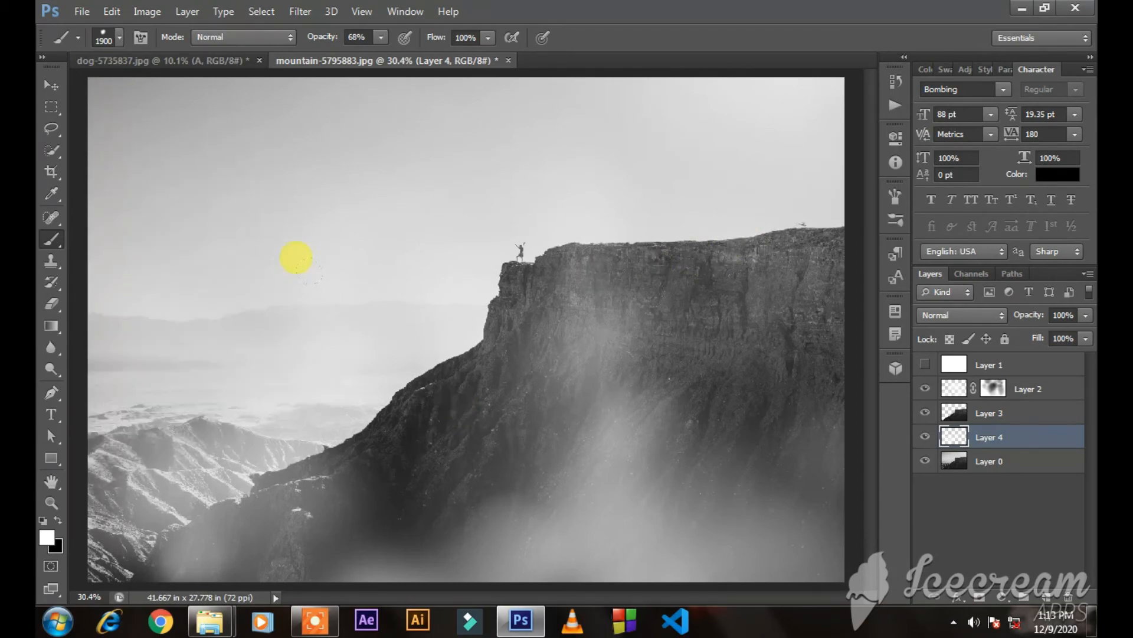
{"action": "key", "text": "ctrl+z"}
{"action": "key", "text": "ctrl+z"}
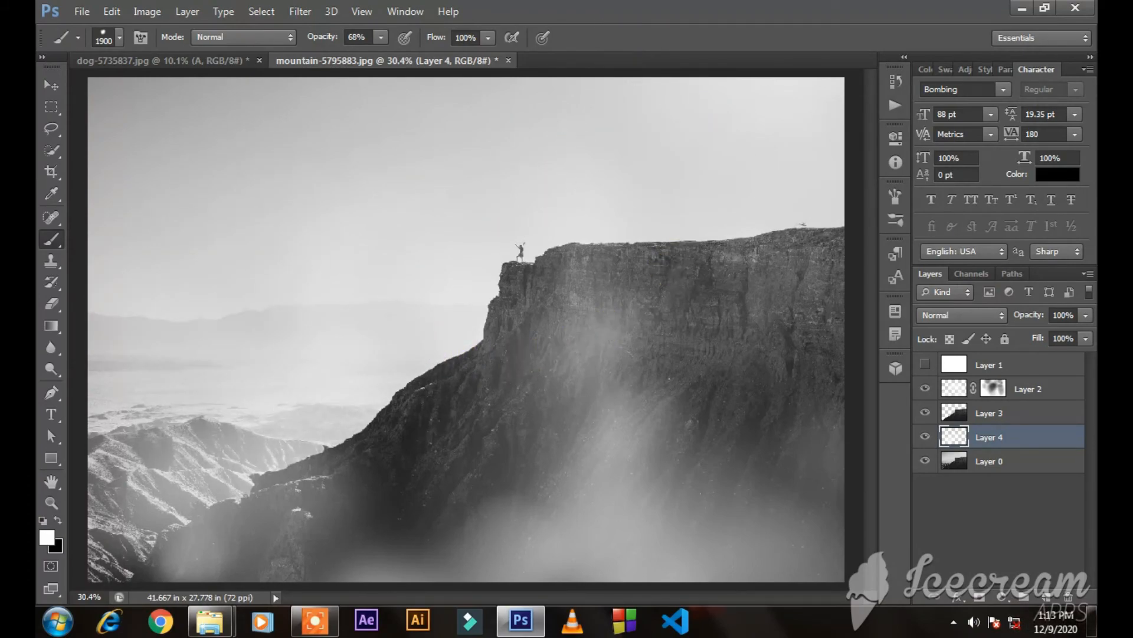
Dab white fog into both upper corners of the sky on Layer 4.
{"action": "left_click", "coordinate": [770, 66]}
{"action": "left_click", "coordinate": [124, 59]}
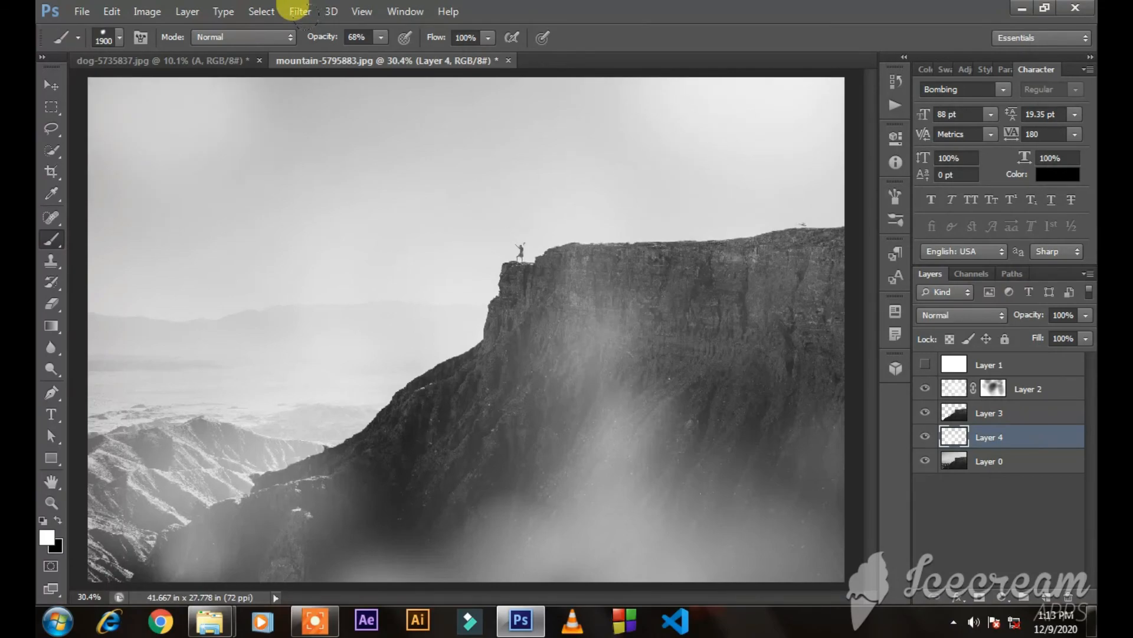
{"action": "left_click", "coordinate": [52, 88]}
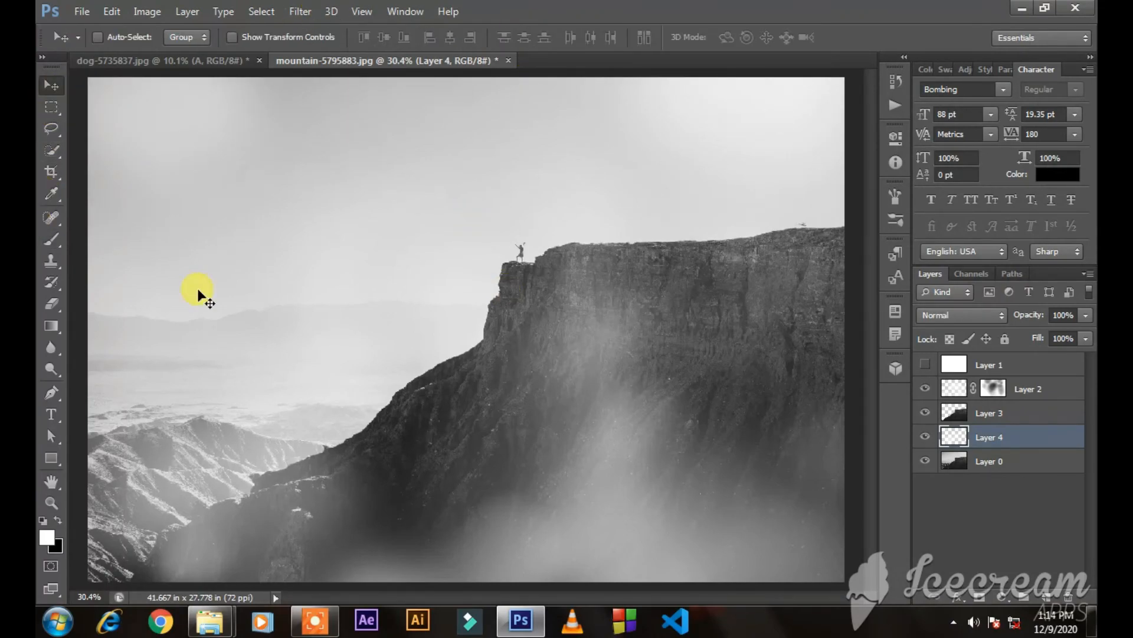
Compare the photo with and without the fog on Layer 4 and Layer 2.
{"action": "left_click", "coordinate": [925, 436]}
{"action": "left_click", "coordinate": [925, 435]}
{"action": "left_click", "coordinate": [925, 388]}
{"action": "left_click", "coordinate": [925, 389]}
{"action": "left_click", "coordinate": [925, 388]}
{"action": "left_click", "coordinate": [925, 388]}
Duplicate Layer 2 with its mask beneath Layer 3 and lower the original Layer 2's opacity to 29%.
{"action": "mouse_move", "coordinate": [1037, 380]}
{"action": "left_mouse_down"}
{"action": "mouse_move", "coordinate": [1033, 420]}
{"action": "mouse_move", "coordinate": [1026, 392]}
{"action": "left_mouse_up"}
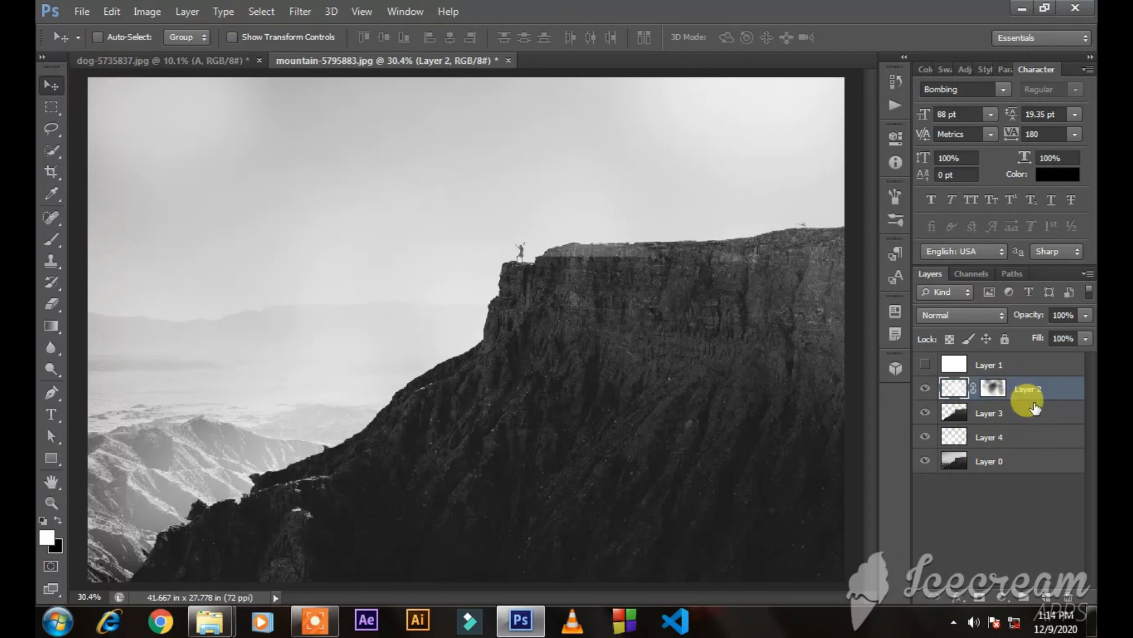
{"action": "left_click", "coordinate": [1030, 390]}
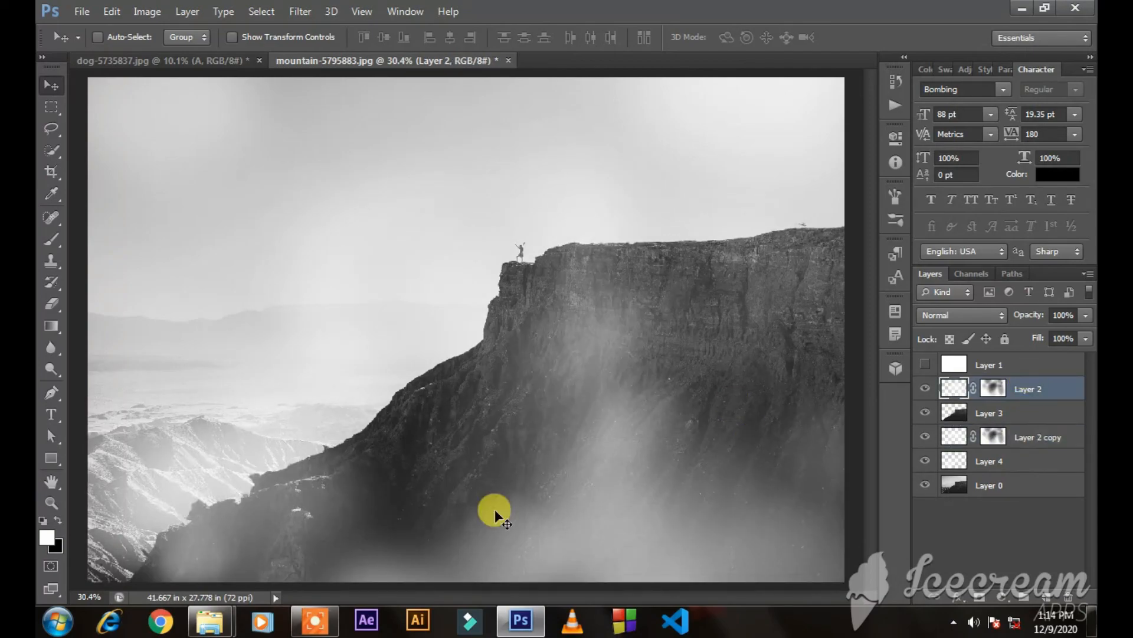
{"action": "left_click", "coordinate": [985, 312]}
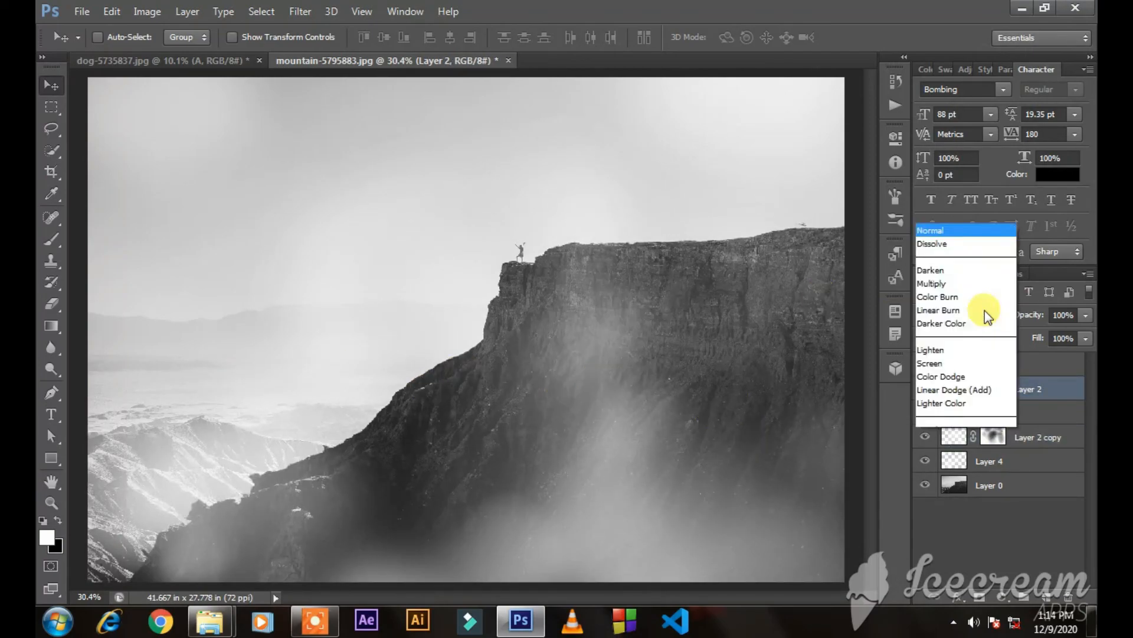
{"action": "key", "text": "Escape"}
{"action": "mouse_move", "coordinate": [1036, 319]}
{"action": "left_mouse_down"}
{"action": "mouse_move", "coordinate": [958, 305]}
{"action": "mouse_move", "coordinate": [1035, 318]}
{"action": "left_mouse_up"}
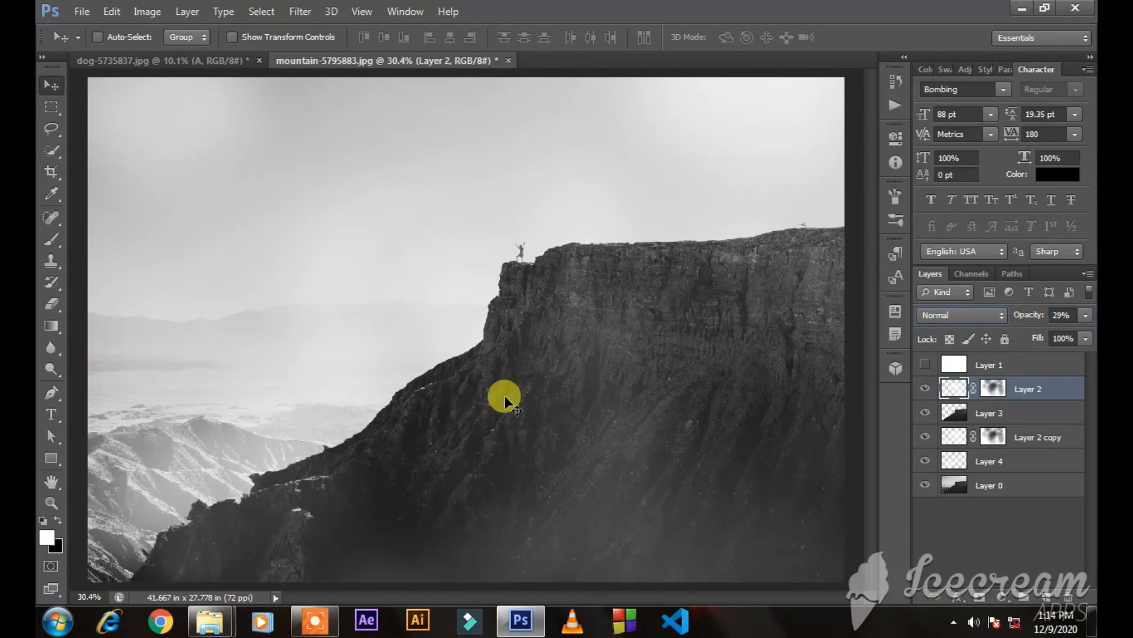